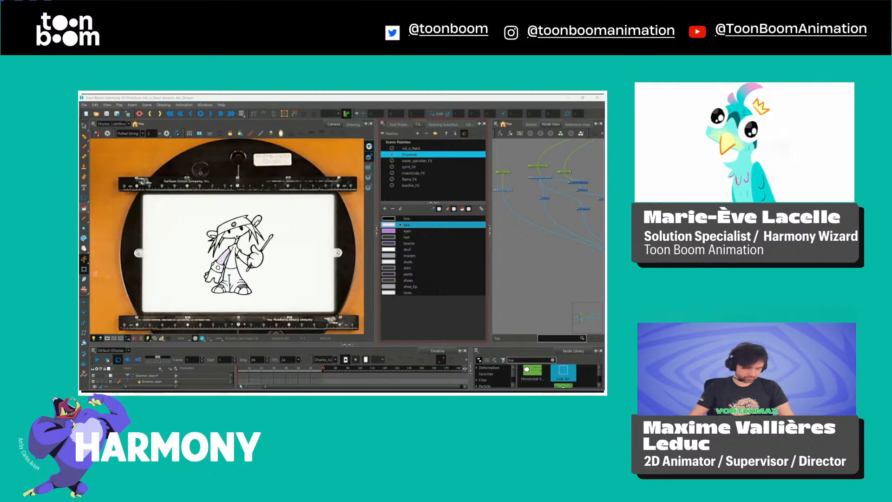
Enable the drummer's rough sketch node and disable the node holding the finished line drawing.
{"action": "left_click", "coordinate": [507, 190]}
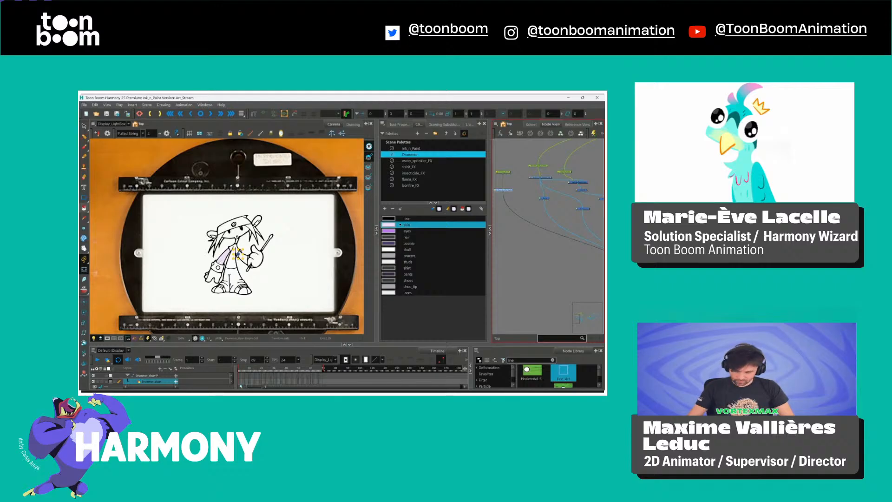
{"action": "left_click_drag", "start_coordinate": [509, 197], "coordinate": [556, 204]}
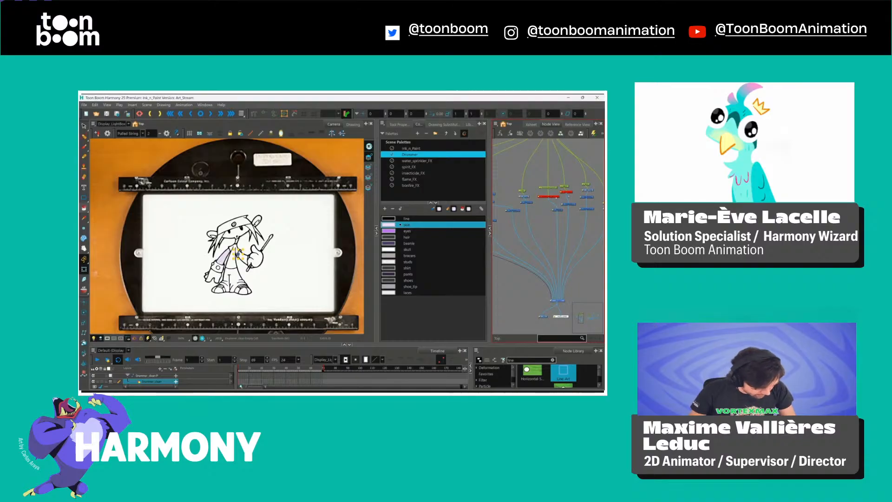
{"action": "left_click", "coordinate": [549, 196]}
{"action": "mouse_move", "coordinate": [526, 222]}
{"action": "left_mouse_down"}
{"action": "mouse_move", "coordinate": [538, 211]}
{"action": "mouse_move", "coordinate": [599, 215]}
{"action": "left_mouse_up"}
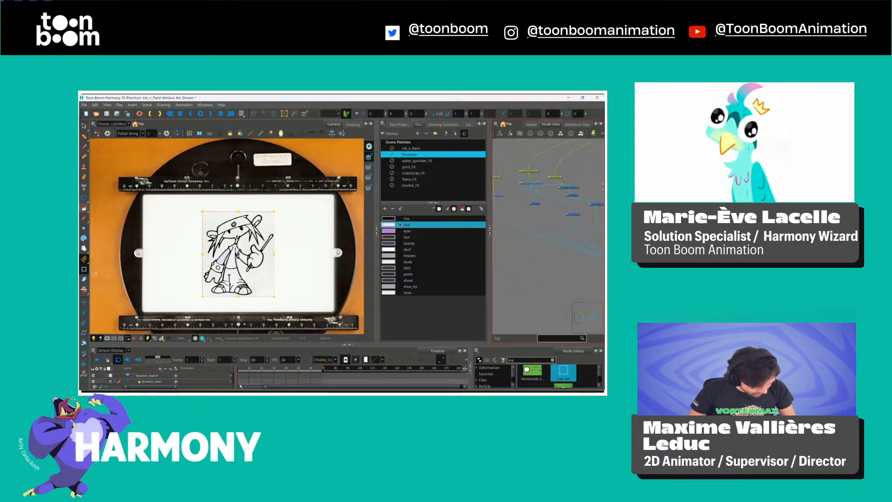
{"action": "left_click", "coordinate": [535, 184]}
{"action": "left_click", "coordinate": [497, 268]}
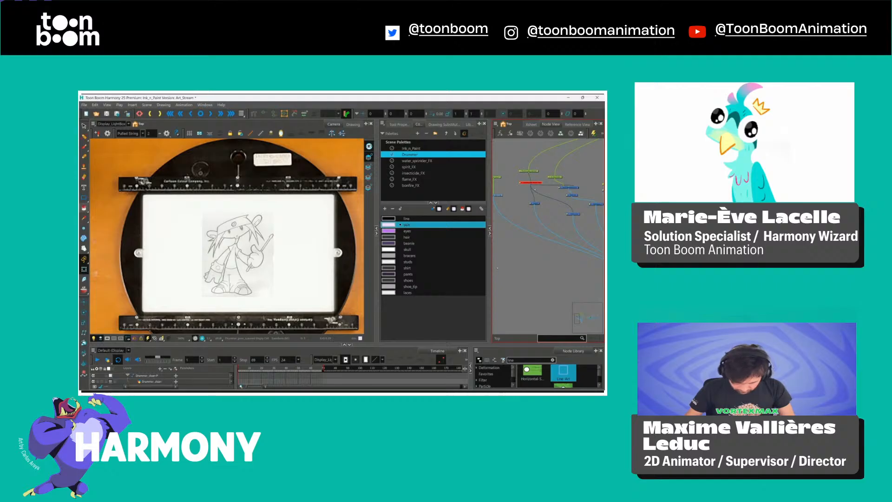
Select the other drummer drawing node in the node network and activate the Pencil tool over the sketch.
{"action": "left_click_drag", "start_coordinate": [535, 189], "coordinate": [574, 185]}
{"action": "scroll", "coordinate": [536, 199], "scroll_direction": "up", "scroll_amount": 2}
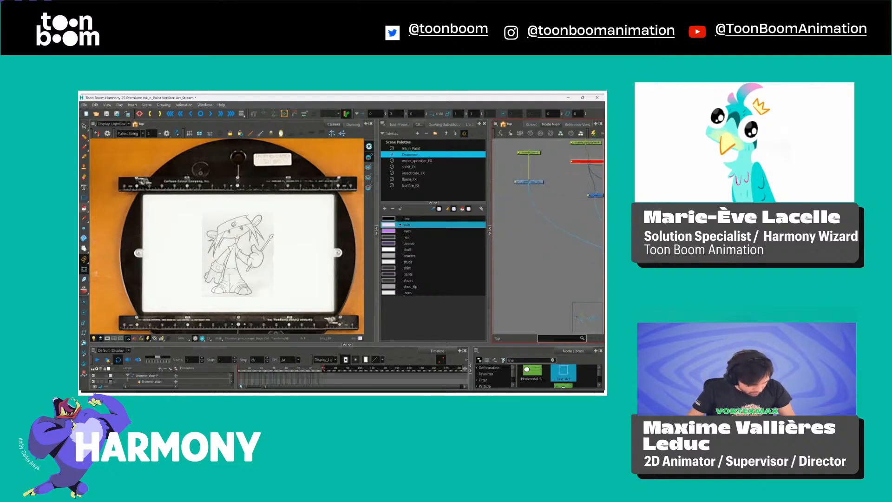
{"action": "left_click", "coordinate": [528, 182]}
{"action": "scroll", "coordinate": [277, 277], "scroll_direction": "up", "scroll_amount": 1}
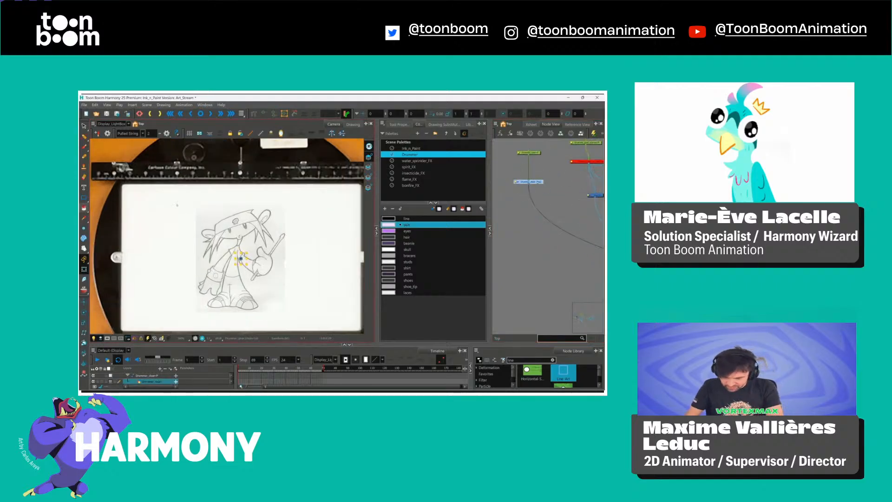
{"action": "left_click", "coordinate": [84, 157]}
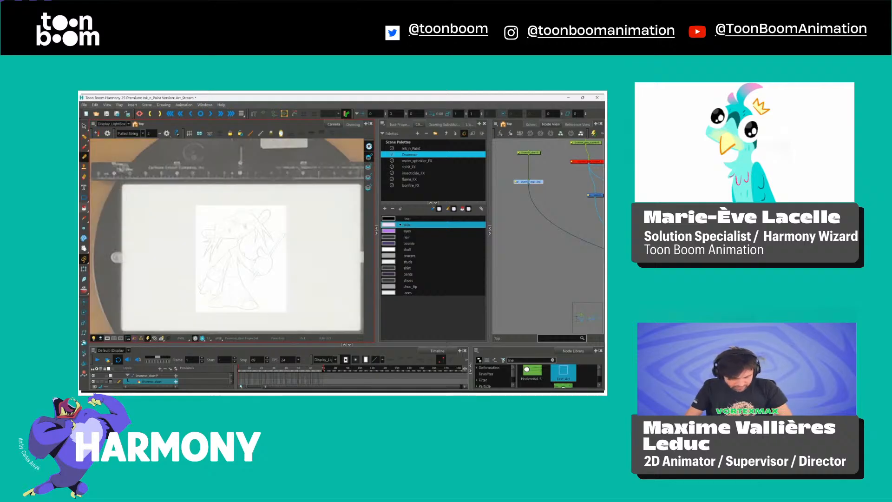
{"action": "scroll", "coordinate": [308, 224], "scroll_direction": "up", "scroll_amount": 4}
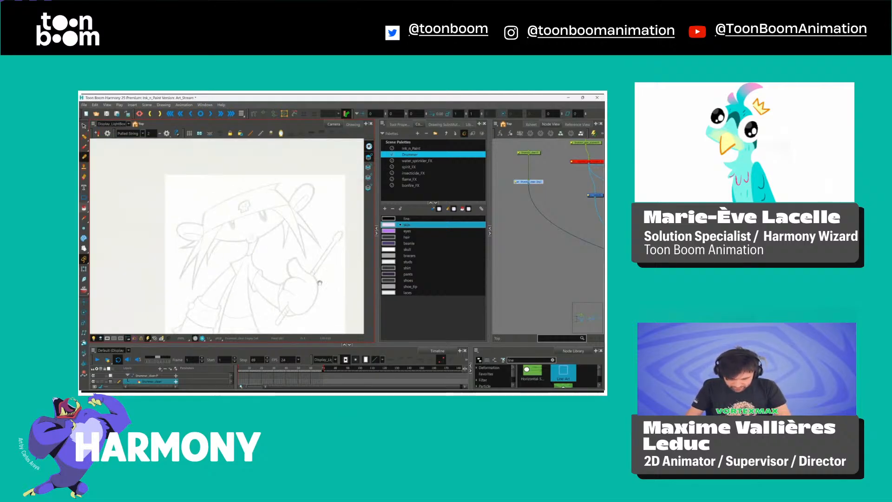
{"action": "scroll", "coordinate": [238, 229], "scroll_direction": "down", "scroll_amount": 1}
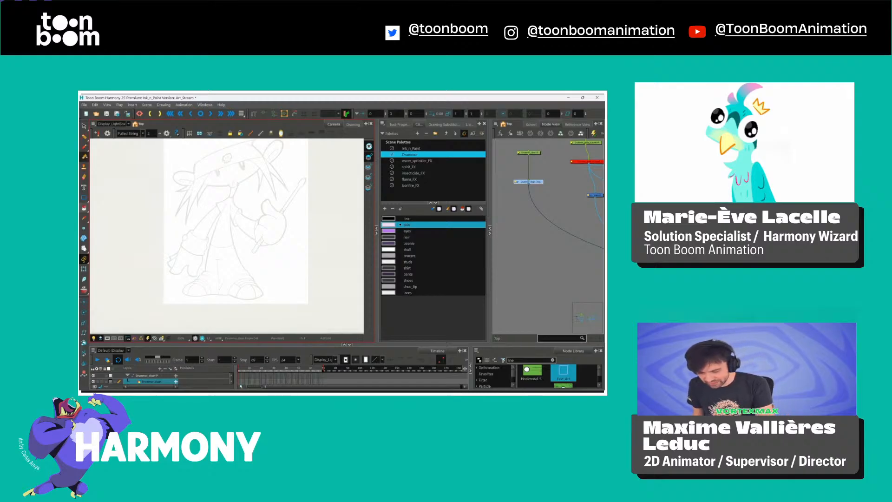
{"action": "left_click", "coordinate": [84, 157]}
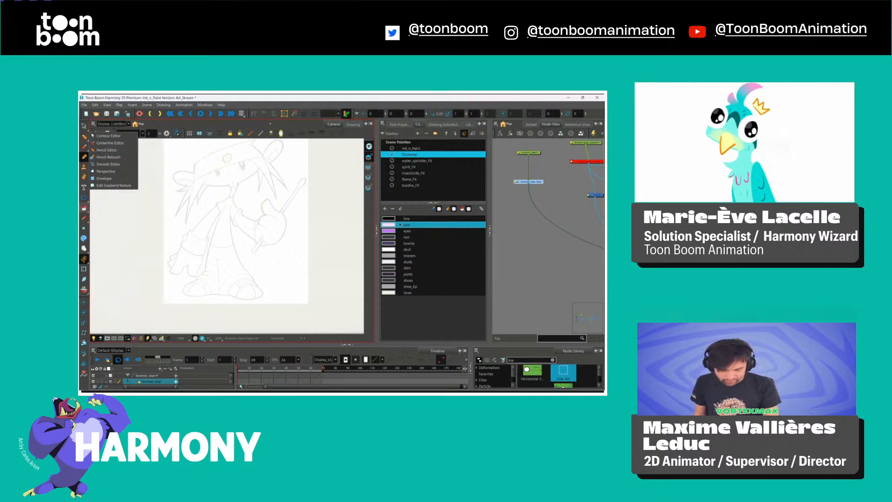
{"action": "left_click", "coordinate": [271, 123]}
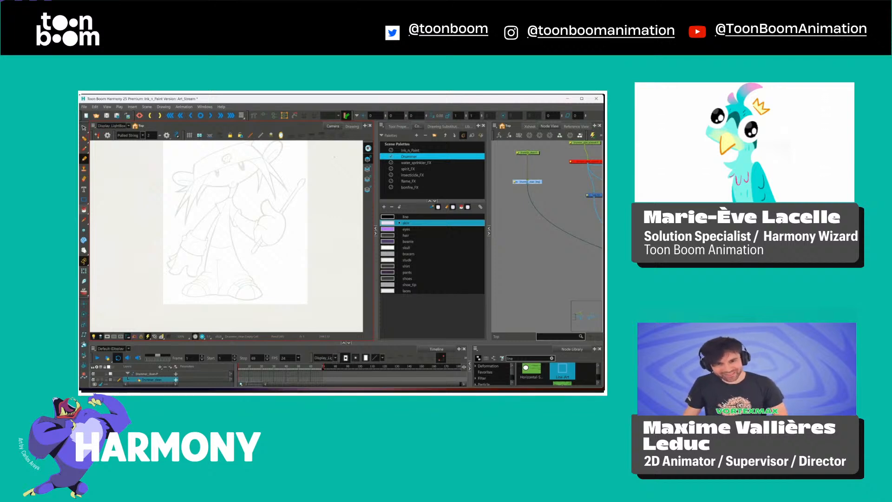
{"action": "left_click", "coordinate": [552, 185]}
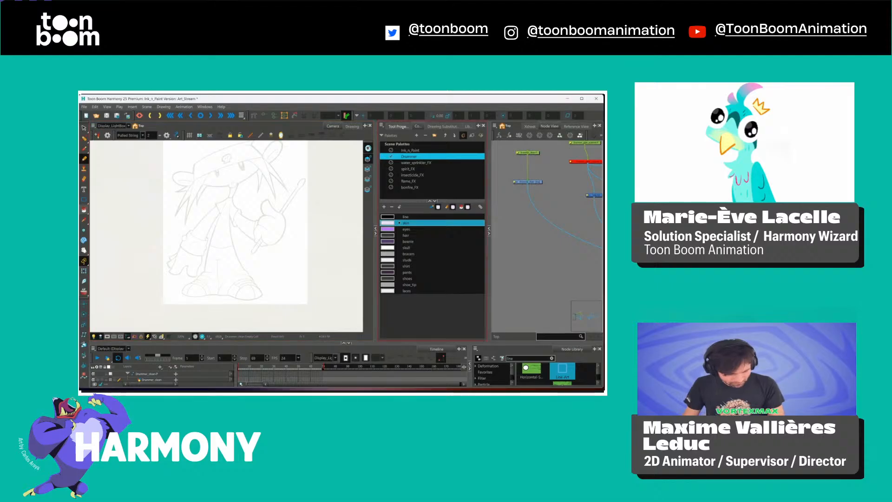
Pick the line swatch of the drummer palette as the drawing colour and bring back the Pencil tool's properties.
{"action": "left_click", "coordinate": [398, 126]}
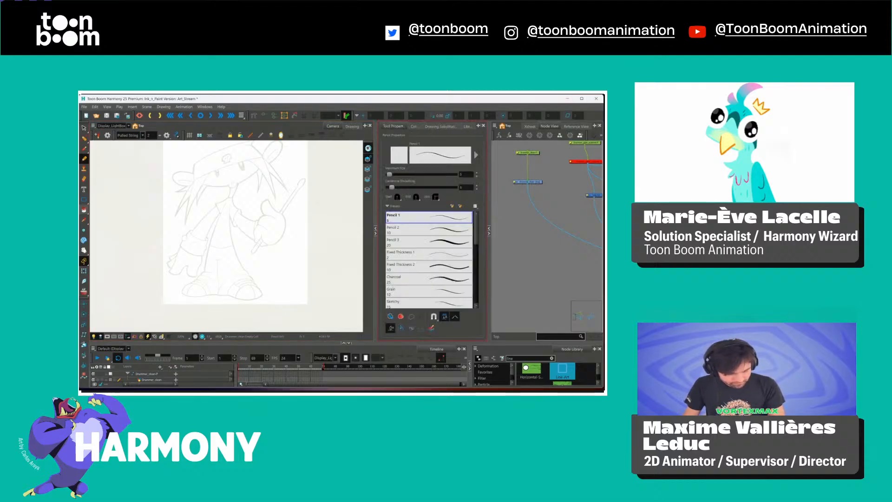
{"action": "left_click", "coordinate": [413, 126]}
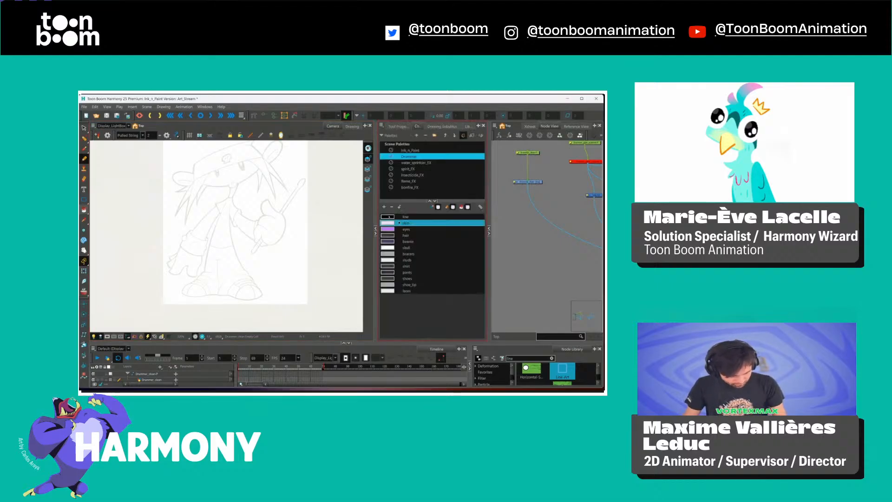
{"action": "left_click", "coordinate": [405, 217]}
{"action": "left_click", "coordinate": [398, 126]}
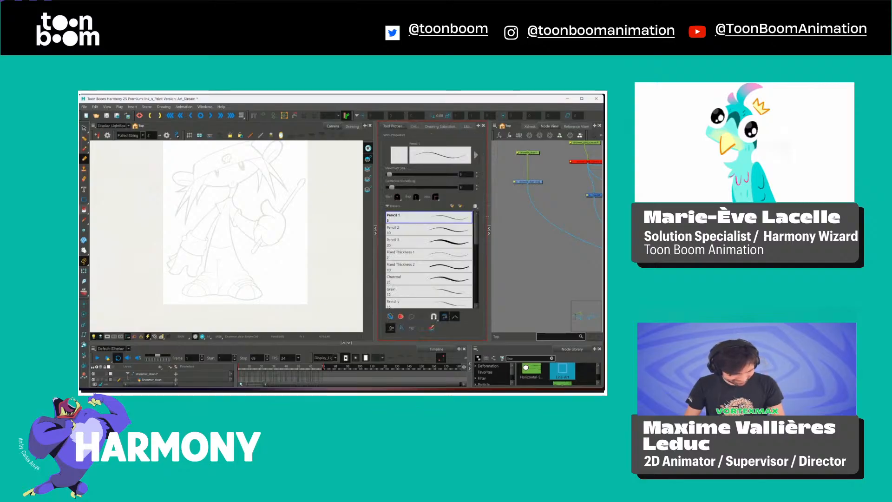
Widen the tool properties area and choose the Pencil 1 preset.
{"action": "left_click_drag", "start_coordinate": [487, 216], "coordinate": [496, 217]}
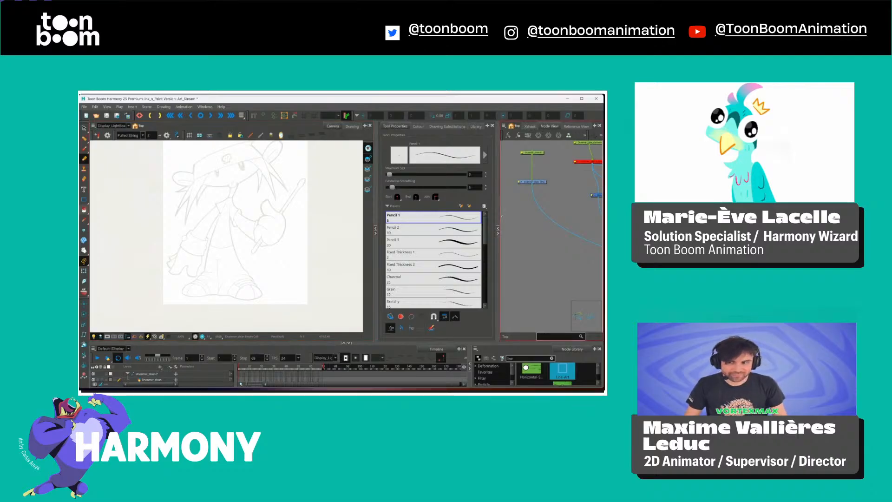
{"action": "left_click_drag", "start_coordinate": [293, 232], "coordinate": [303, 247]}
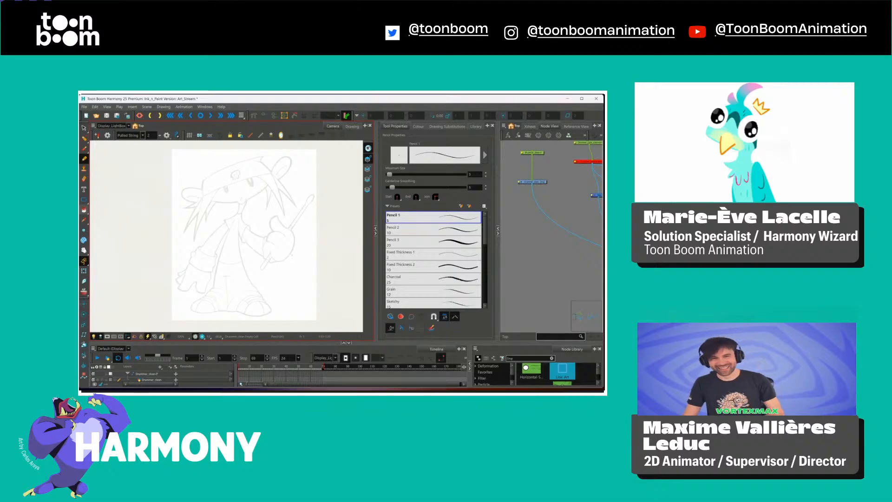
{"action": "left_click", "coordinate": [460, 232]}
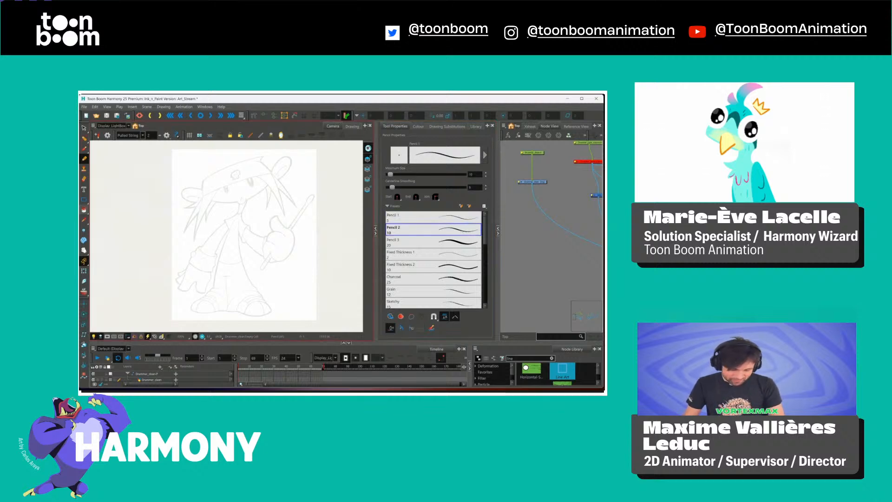
{"action": "left_click", "coordinate": [459, 218]}
Try a pencil stroke up the right side of the drummer's lower body, and undo it.
{"action": "key", "text": "2"}
{"action": "key", "text": "2"}
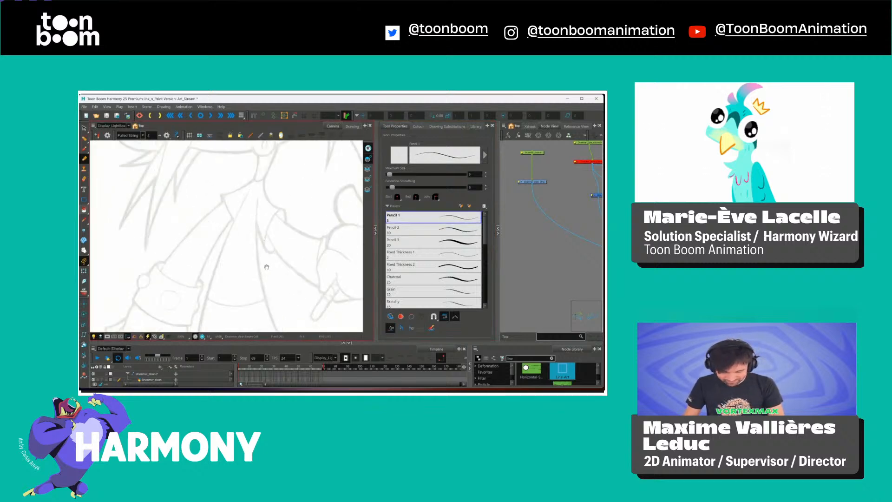
{"action": "left_click_drag", "start_coordinate": [266, 268], "coordinate": [253, 241]}
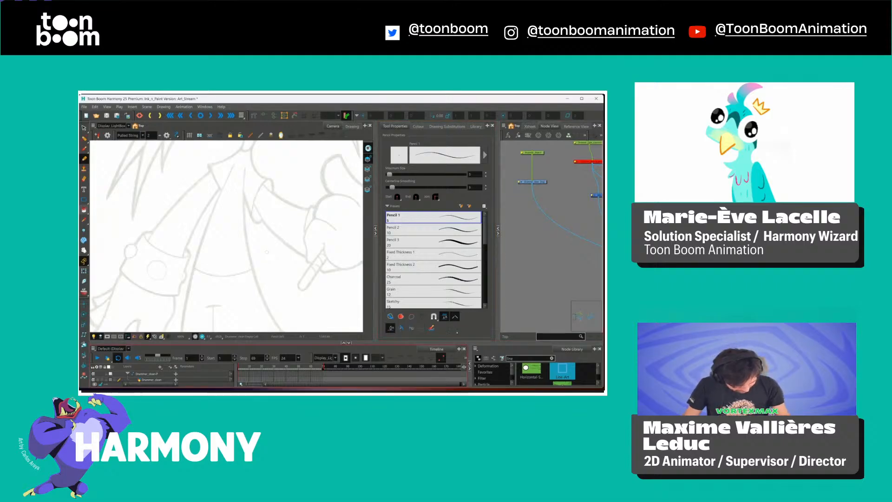
{"action": "left_click_drag", "start_coordinate": [271, 261], "coordinate": [265, 206]}
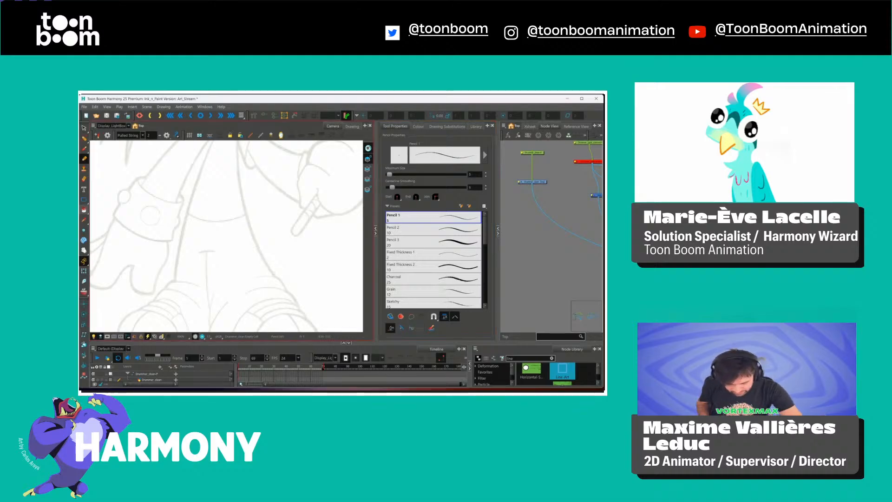
{"action": "left_click_drag", "start_coordinate": [267, 271], "coordinate": [242, 198]}
{"action": "key", "text": "ctrl+z"}
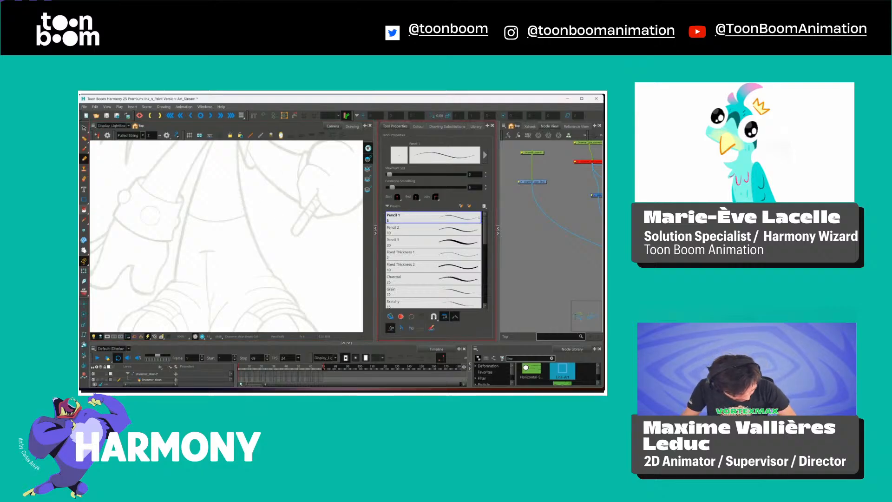
Open the advanced settings of the Pencil 1 preset and move their window aside to examine them.
{"action": "left_click", "coordinate": [484, 155]}
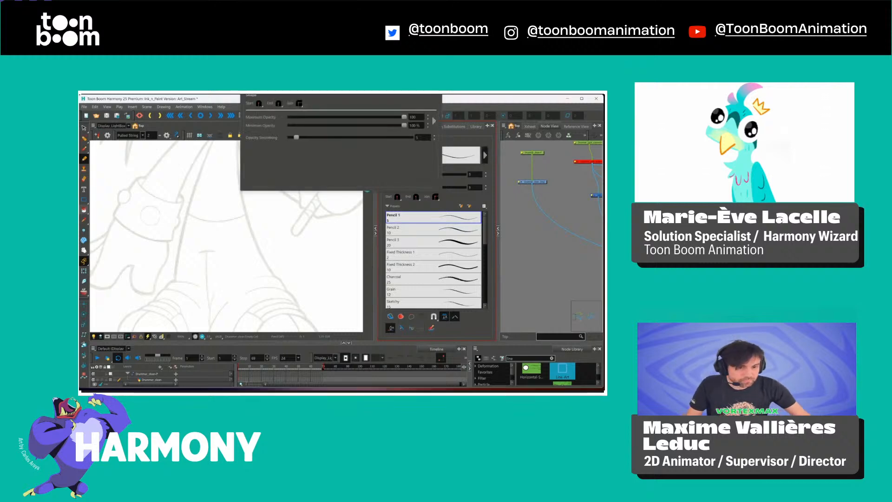
{"action": "mouse_move", "coordinate": [422, 94]}
{"action": "left_mouse_down"}
{"action": "mouse_move", "coordinate": [511, 100]}
{"action": "mouse_move", "coordinate": [464, 129]}
{"action": "mouse_move", "coordinate": [527, 39]}
{"action": "mouse_move", "coordinate": [521, 0]}
{"action": "left_mouse_up"}
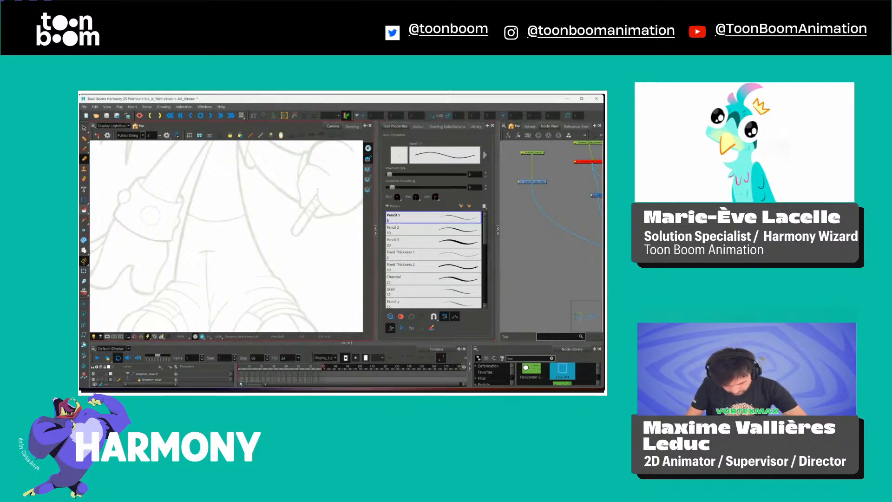
Try tracing the right side of the drummer's body with incremental pencil strokes in Line Building Mode, and undo them.
{"action": "mouse_move", "coordinate": [273, 274]}
{"action": "left_mouse_down"}
{"action": "mouse_move", "coordinate": [244, 213]}
{"action": "mouse_move", "coordinate": [236, 144]}
{"action": "left_mouse_up"}
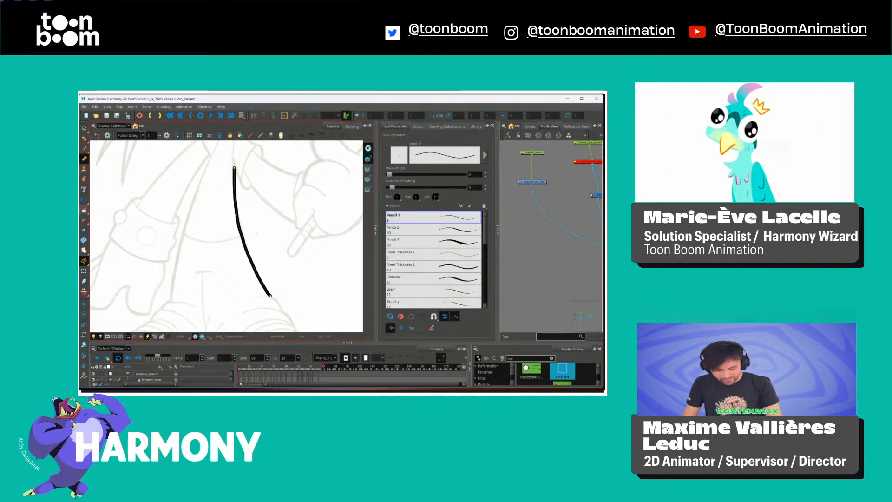
{"action": "key", "text": "1"}
{"action": "key", "text": "2"}
{"action": "key", "text": "2"}
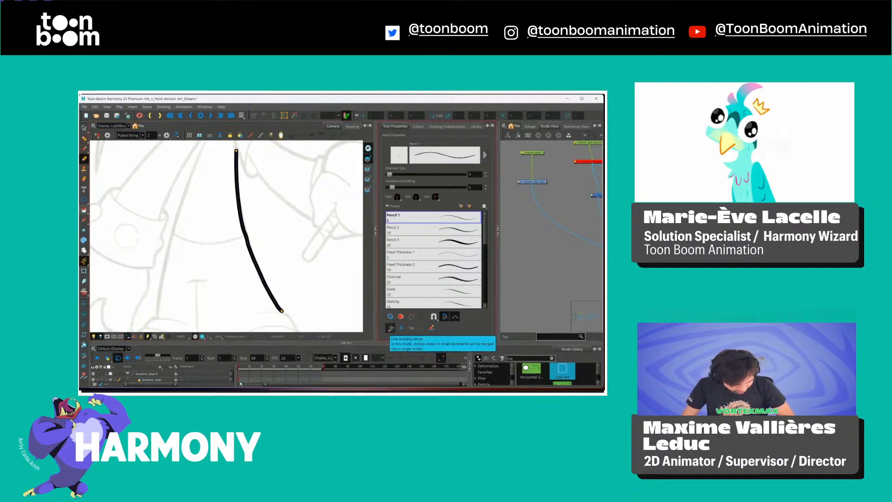
{"action": "key", "text": "ctrl+z"}
{"action": "key", "text": "ctrl+z"}
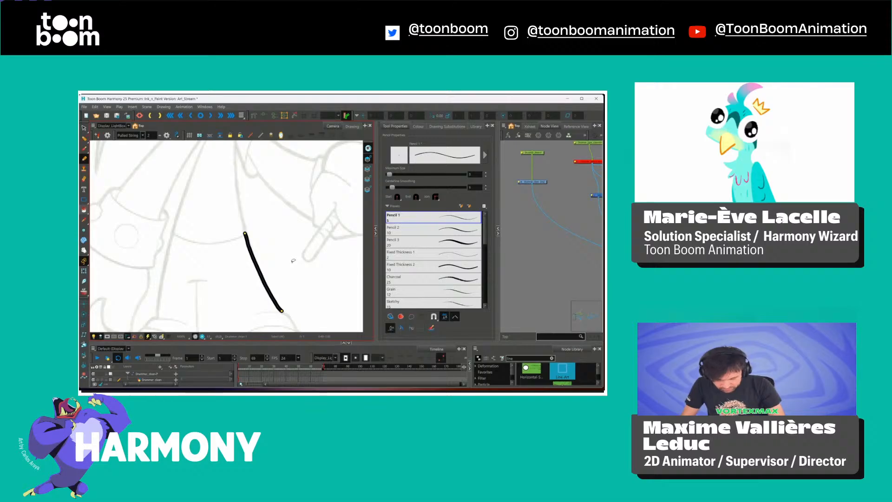
Try tracing the left side of the drummer's body as one merged pencil line, and undo it.
{"action": "left_click_drag", "start_coordinate": [158, 313], "coordinate": [194, 172]}
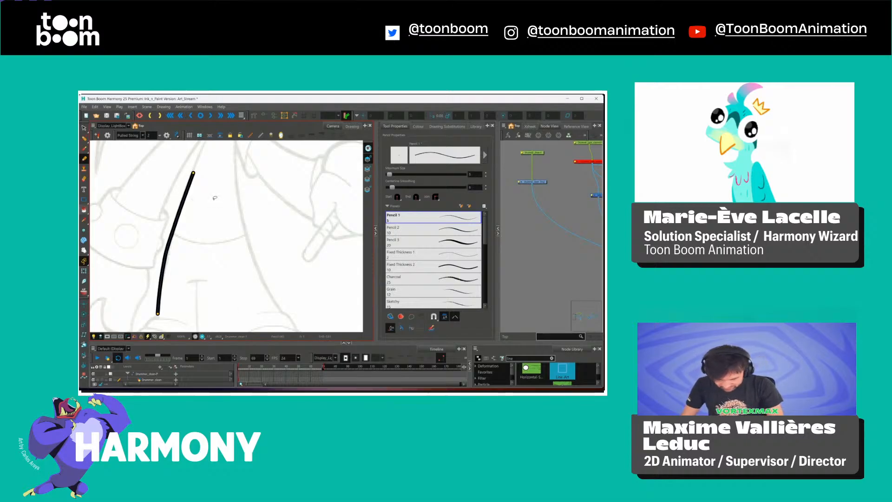
{"action": "key", "text": "2"}
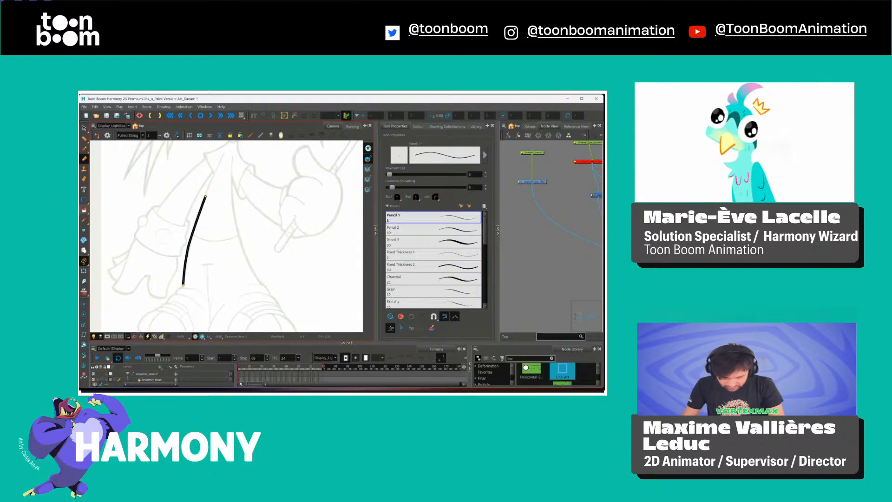
{"action": "left_click_drag", "start_coordinate": [241, 257], "coordinate": [274, 220]}
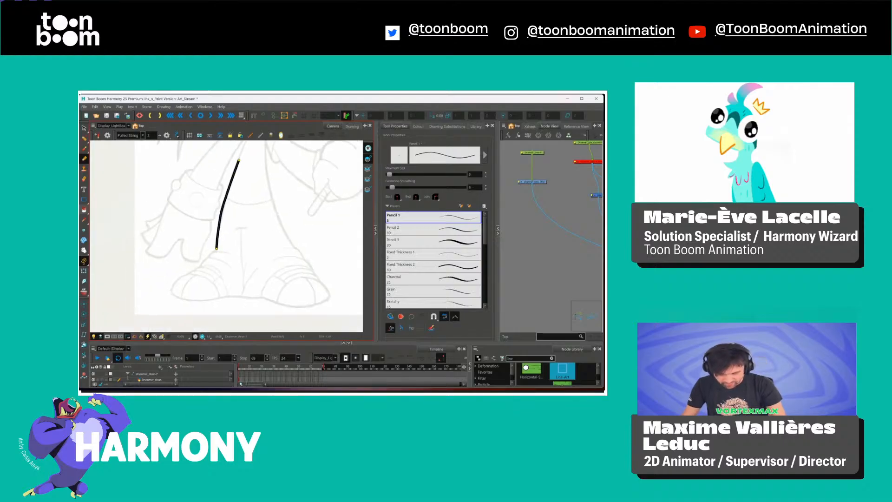
{"action": "key", "text": "ctrl+z"}
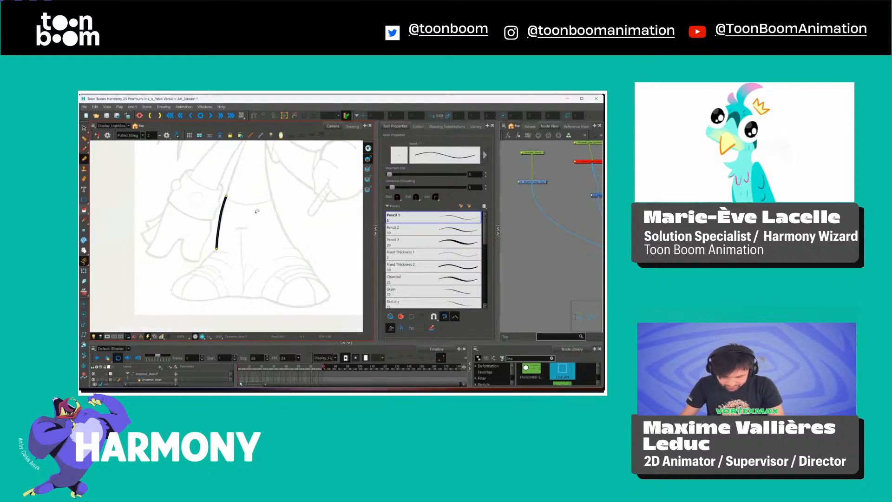
{"action": "key", "text": "ctrl+z"}
Redraw the drummer's left side as two separate strokes and switch to the Contour Editor with snapping enabled.
{"action": "left_click_drag", "start_coordinate": [216, 251], "coordinate": [232, 182]}
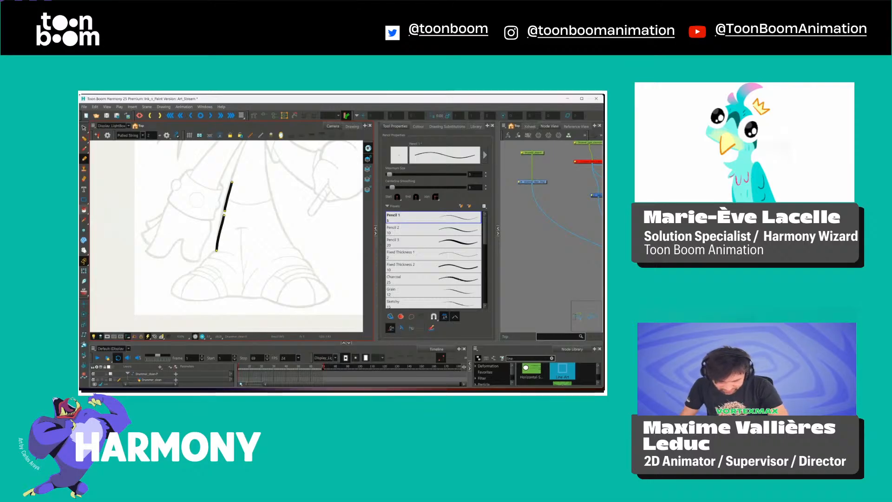
{"action": "key", "text": "alt+q"}
{"action": "scroll", "coordinate": [236, 213], "scroll_direction": "up", "scroll_amount": 5}
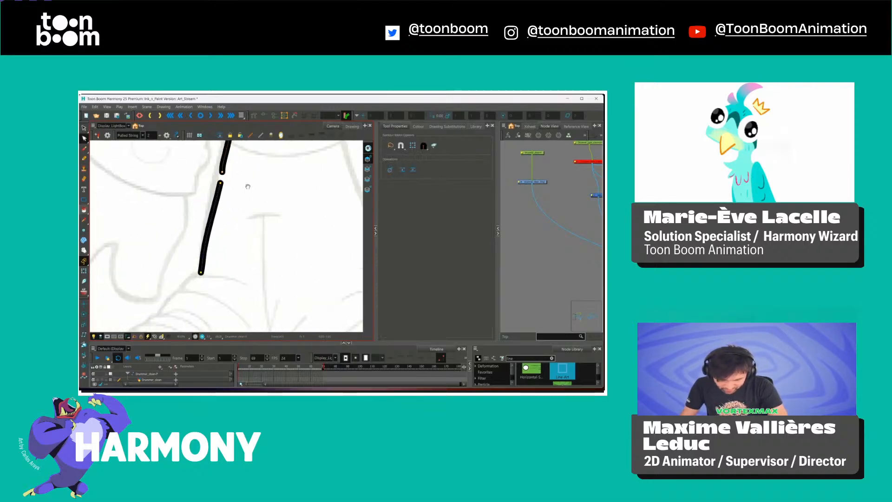
{"action": "left_click", "coordinate": [401, 146]}
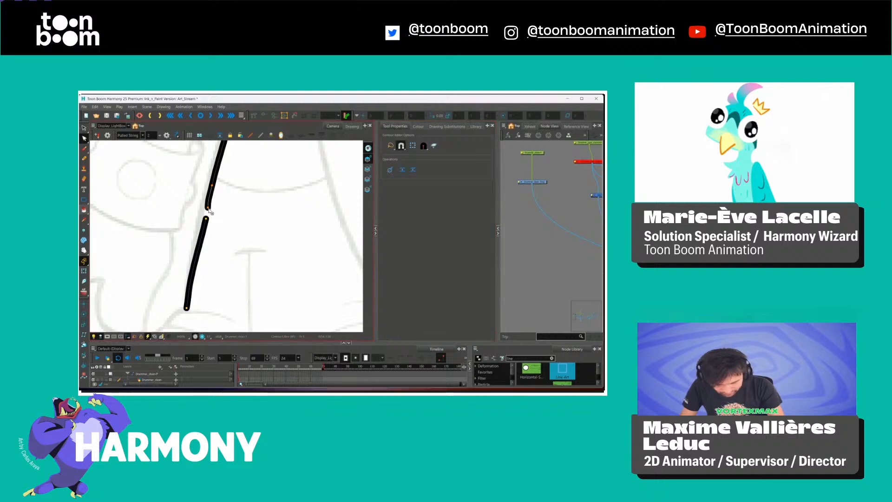
Try moving the lower endpoint of the upper stroke with the Contour Editor, and undo the change.
{"action": "left_click", "coordinate": [209, 208]}
{"action": "mouse_move", "coordinate": [208, 209]}
{"action": "left_mouse_down"}
{"action": "mouse_move", "coordinate": [206, 218]}
{"action": "mouse_move", "coordinate": [197, 195]}
{"action": "mouse_move", "coordinate": [209, 200]}
{"action": "left_mouse_up"}
{"action": "key", "text": "2"}
{"action": "key", "text": "2"}
{"action": "key", "text": "1"}
{"action": "key", "text": "1"}
{"action": "key", "text": "1"}
{"action": "key", "text": "1"}
{"action": "left_click_drag", "start_coordinate": [266, 207], "coordinate": [290, 229]}
{"action": "key", "text": "ctrl+z"}
{"action": "key", "text": "ctrl+z"}
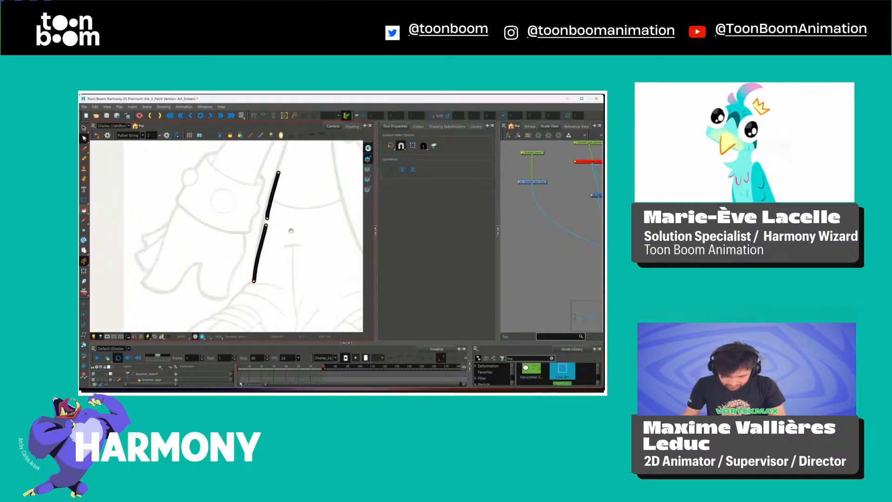
Redo the endpoint move that joins the drummer's upper stroke to the lower stroke, and inspect the joint up close.
{"action": "key", "text": "ctrl+shift+z"}
{"action": "key", "text": "2"}
{"action": "key", "text": "2"}
{"action": "key", "text": "2"}
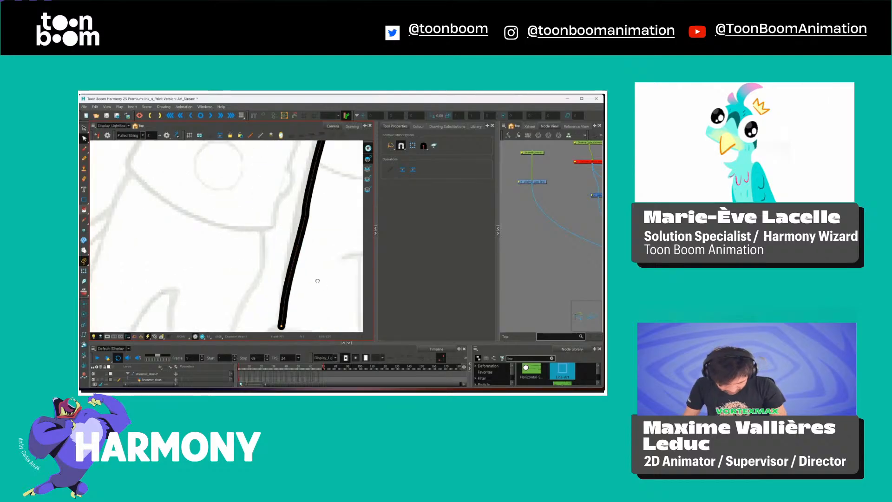
{"action": "key", "text": "1"}
{"action": "key", "text": "1"}
{"action": "mouse_move", "coordinate": [316, 279]}
{"action": "left_mouse_down"}
{"action": "mouse_move", "coordinate": [259, 242]}
{"action": "mouse_move", "coordinate": [269, 268]}
{"action": "left_mouse_up"}
{"action": "key", "text": "2"}
{"action": "key", "text": "2"}
{"action": "key", "text": "1"}
{"action": "left_click_drag", "start_coordinate": [289, 178], "coordinate": [294, 210]}
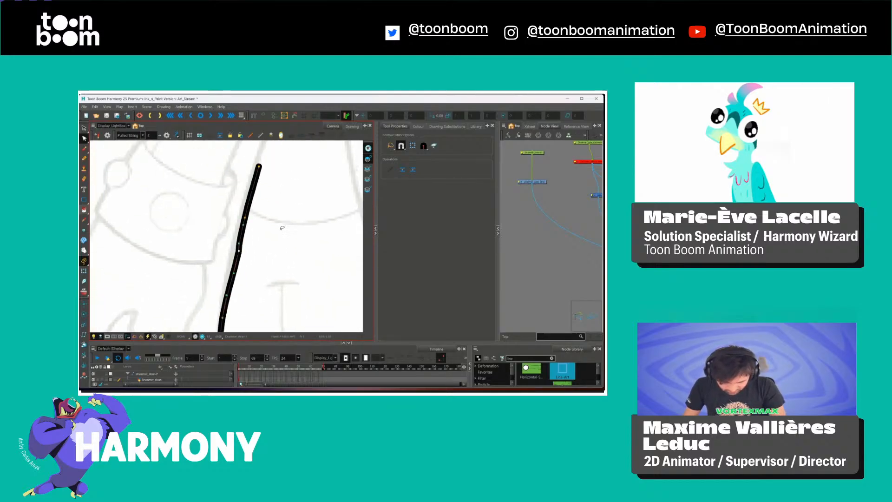
Add extra points along the upper part of the line with the Contour Editor, and delete them again.
{"action": "left_click", "coordinate": [256, 178], "text": "ctrl"}
{"action": "left_click", "coordinate": [251, 194], "text": "ctrl"}
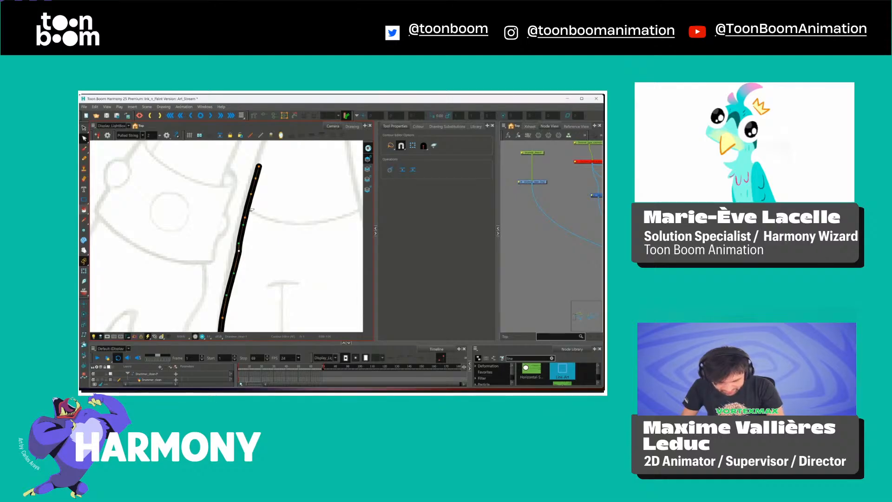
{"action": "left_click", "coordinate": [247, 205], "text": "ctrl"}
{"action": "left_click", "coordinate": [251, 194]}
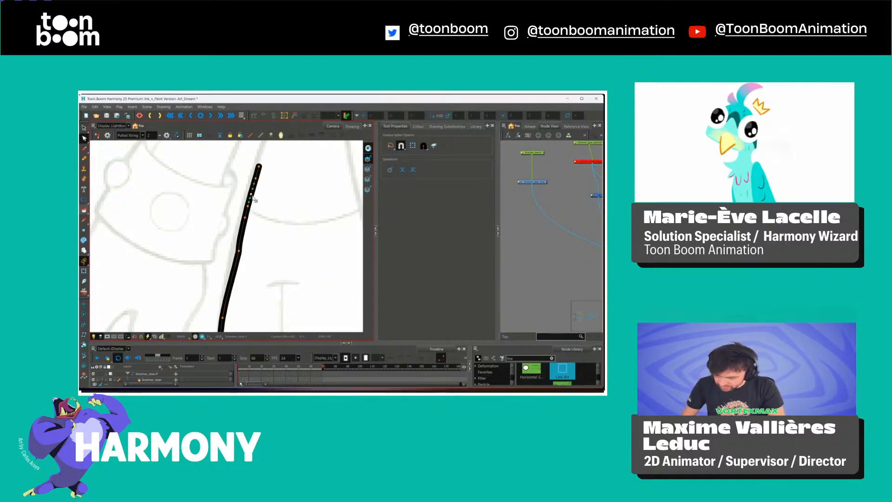
{"action": "key", "text": "Delete"}
{"action": "left_click", "coordinate": [256, 179]}
{"action": "key", "text": "Delete"}
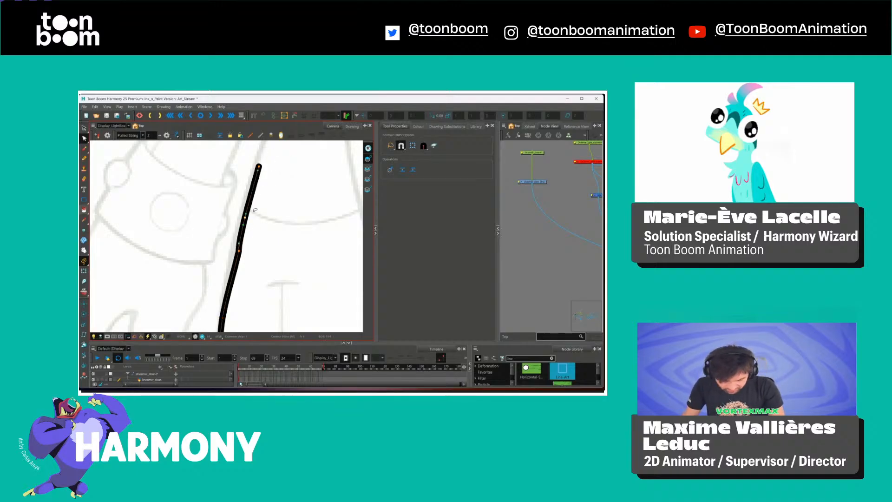
Bend the upper stroke into an S-shaped curve by reshaping the Bezier handle of its middle point.
{"action": "scroll", "coordinate": [254, 209], "scroll_direction": "up", "scroll_amount": 2}
{"action": "scroll", "coordinate": [255, 212], "scroll_direction": "up", "scroll_amount": 1}
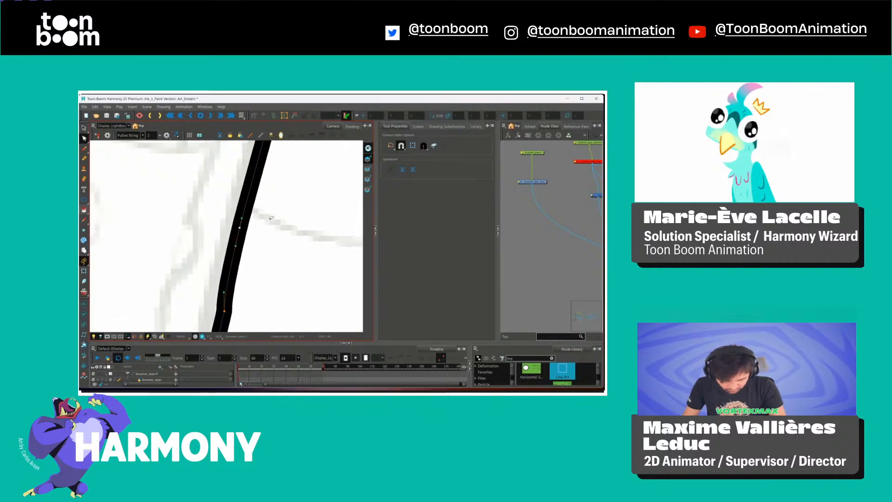
{"action": "scroll", "coordinate": [239, 230], "scroll_direction": "down", "scroll_amount": 1}
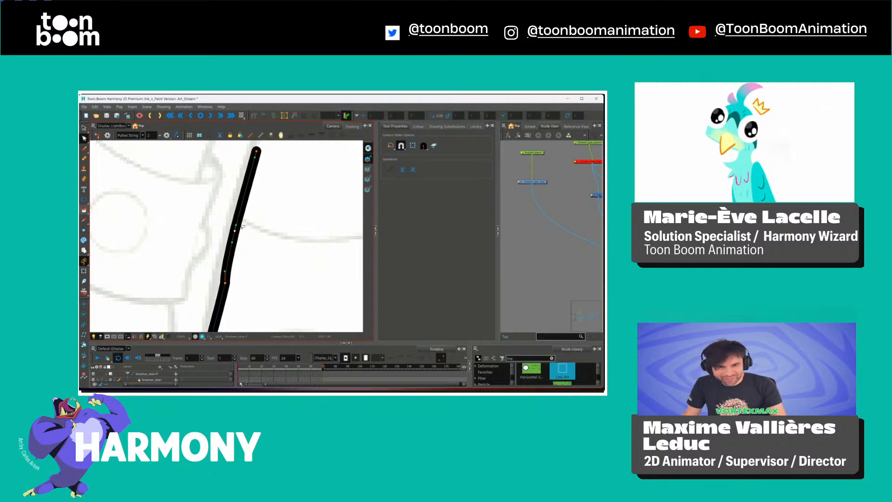
{"action": "left_click_drag", "start_coordinate": [237, 228], "coordinate": [281, 233]}
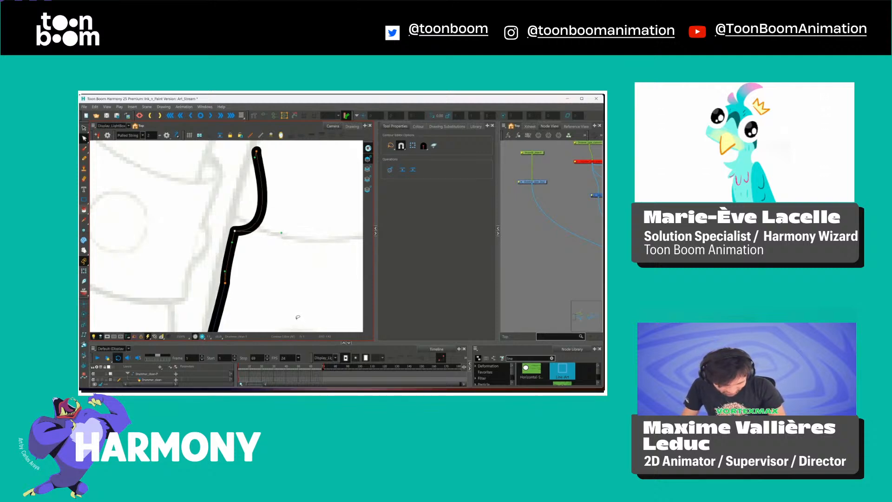
{"action": "left_click_drag", "start_coordinate": [208, 191], "coordinate": [169, 207]}
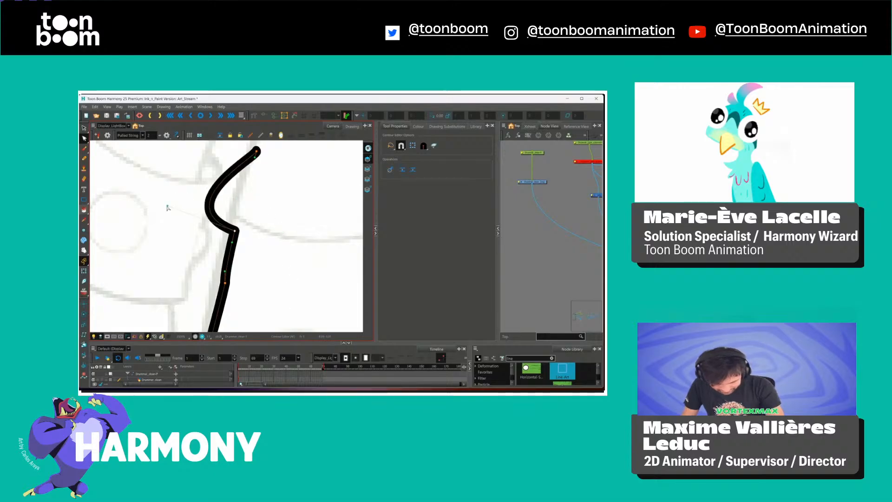
{"action": "mouse_move", "coordinate": [239, 202]}
{"action": "left_mouse_down"}
{"action": "mouse_move", "coordinate": [263, 228]}
{"action": "mouse_move", "coordinate": [257, 185]}
{"action": "left_mouse_up"}
{"action": "key", "text": "1"}
{"action": "key", "text": "1"}
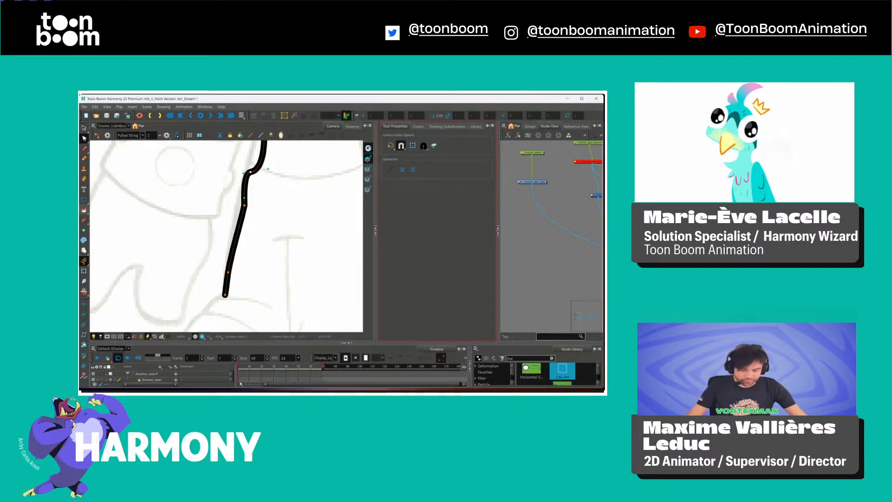
{"action": "left_click_drag", "start_coordinate": [268, 169], "coordinate": [268, 189]}
{"action": "key", "text": "2"}
{"action": "key", "text": "2"}
{"action": "mouse_move", "coordinate": [302, 149]}
{"action": "left_mouse_down"}
{"action": "mouse_move", "coordinate": [248, 251]}
{"action": "mouse_move", "coordinate": [249, 223]}
{"action": "left_mouse_up"}
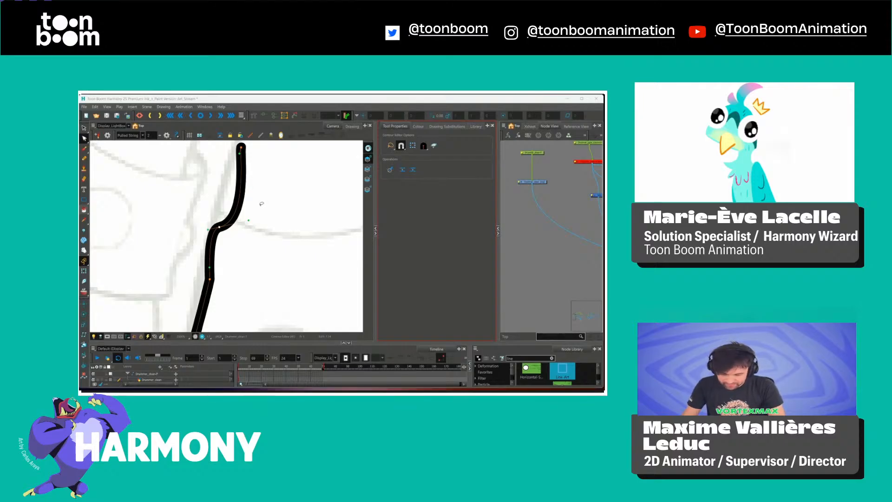
{"action": "scroll", "coordinate": [270, 197], "scroll_direction": "down", "scroll_amount": 3}
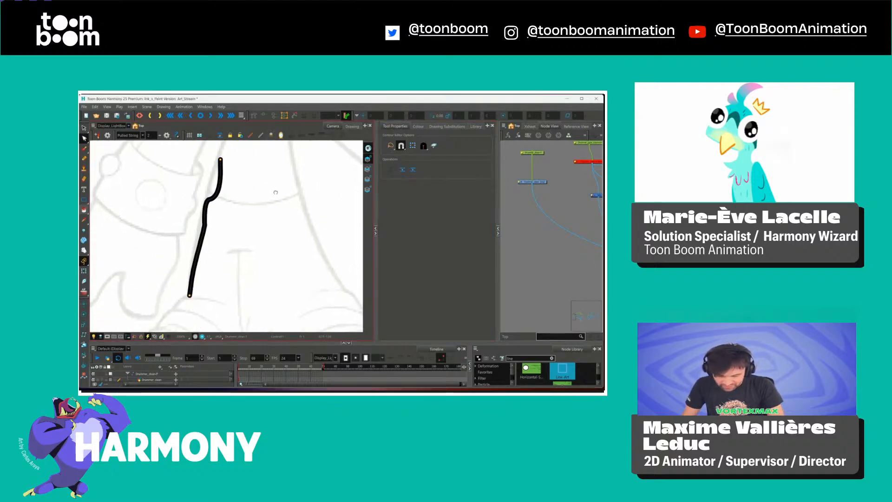
Add several points along the curved line and pull the section below the curve outward into a pointed kink.
{"action": "left_click_drag", "start_coordinate": [275, 192], "coordinate": [274, 192]}
{"action": "left_click", "coordinate": [217, 183], "text": "ctrl"}
{"action": "left_click", "coordinate": [219, 174], "text": "ctrl"}
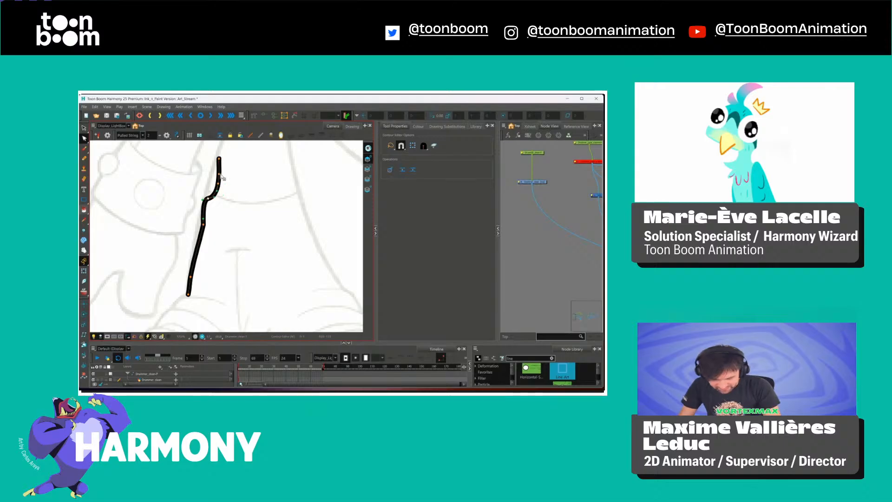
{"action": "left_click", "coordinate": [218, 168], "text": "ctrl"}
{"action": "left_click", "coordinate": [214, 194], "text": "ctrl"}
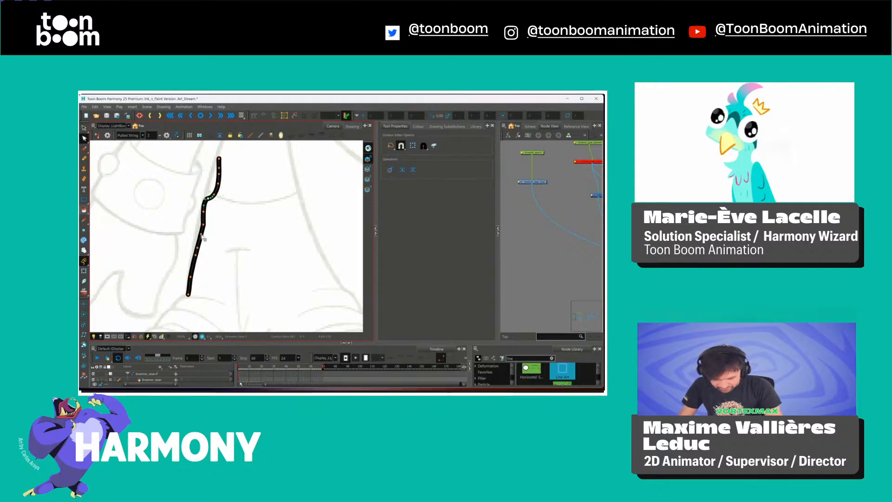
{"action": "left_click_drag", "start_coordinate": [201, 239], "coordinate": [216, 236]}
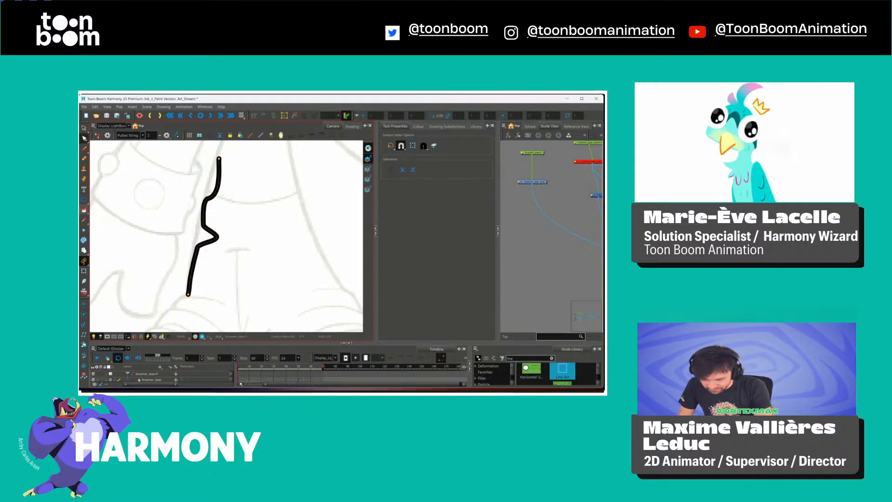
Switch to the Smooth Editor.
{"action": "left_click", "coordinate": [84, 138]}
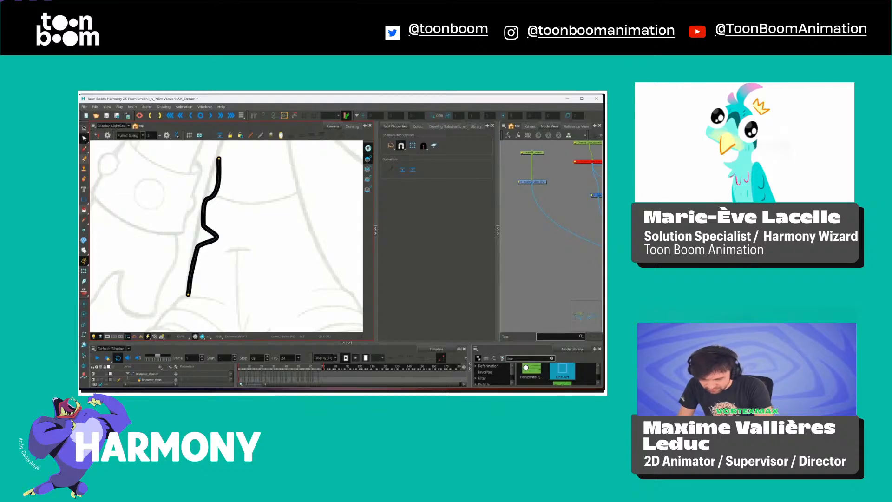
{"action": "left_click", "coordinate": [84, 158]}
{"action": "left_click", "coordinate": [84, 138]}
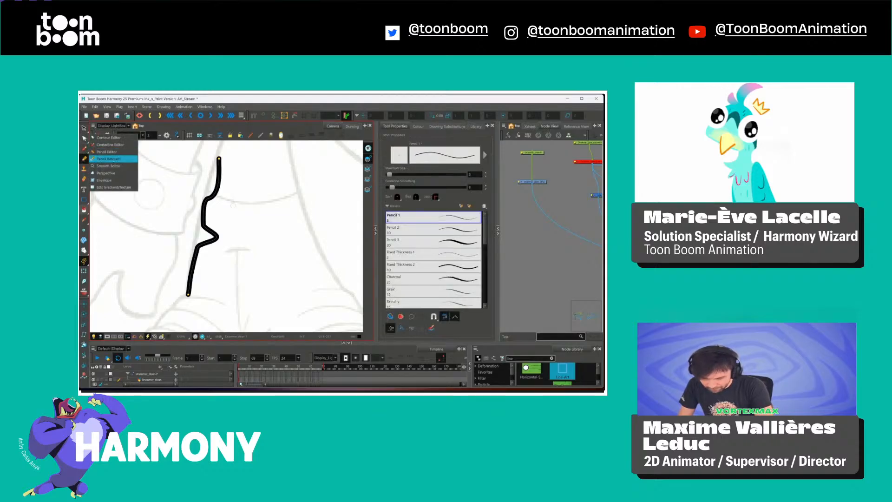
{"action": "left_click", "coordinate": [116, 167]}
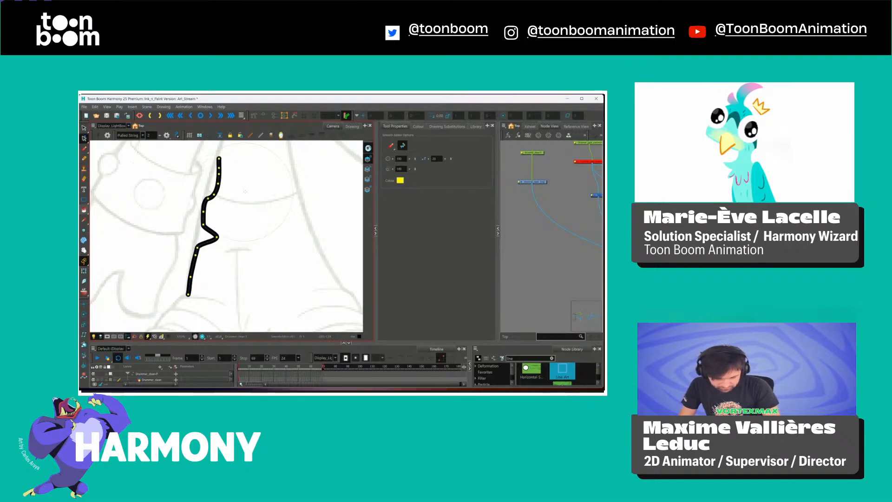
Return to the Contour Editor and apply the Smooth operation to the selected points on the upper part of the line.
{"action": "key", "text": "alt+s"}
{"action": "key", "text": "alt+q"}
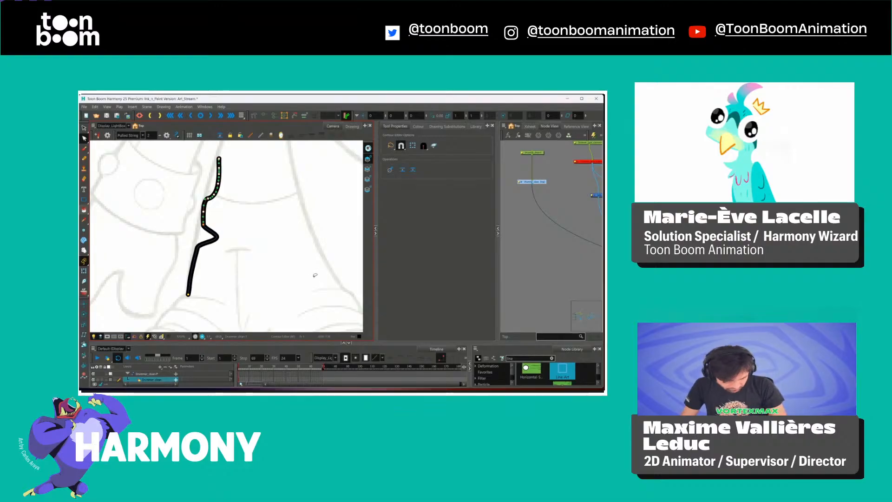
{"action": "left_click", "coordinate": [84, 138]}
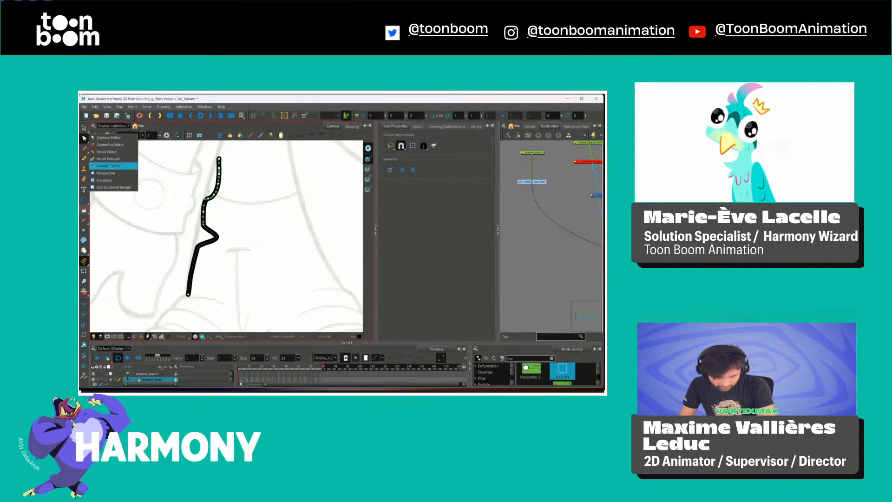
{"action": "left_click", "coordinate": [109, 166]}
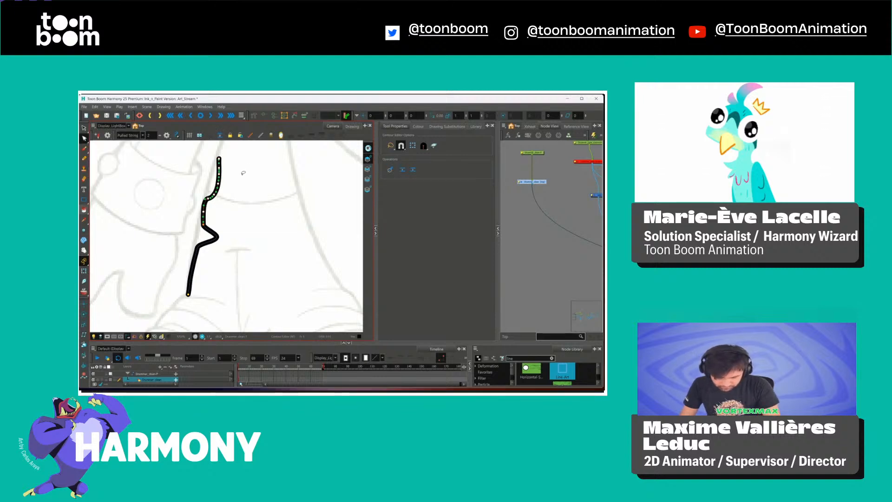
{"action": "left_click", "coordinate": [84, 139]}
{"action": "left_click", "coordinate": [115, 137]}
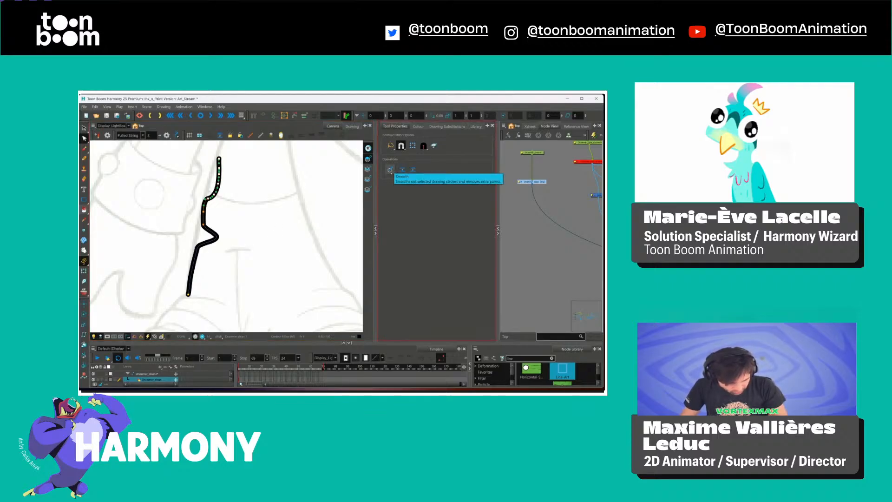
{"action": "left_click", "coordinate": [390, 170]}
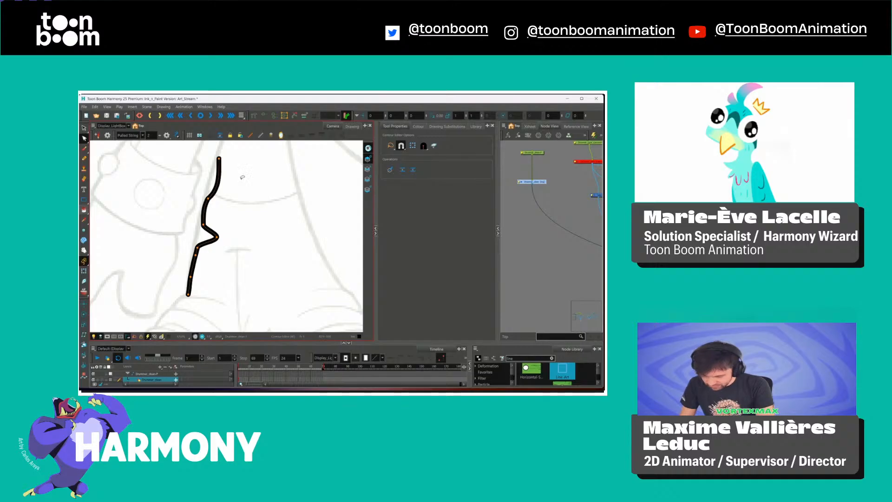
{"action": "left_click", "coordinate": [259, 204]}
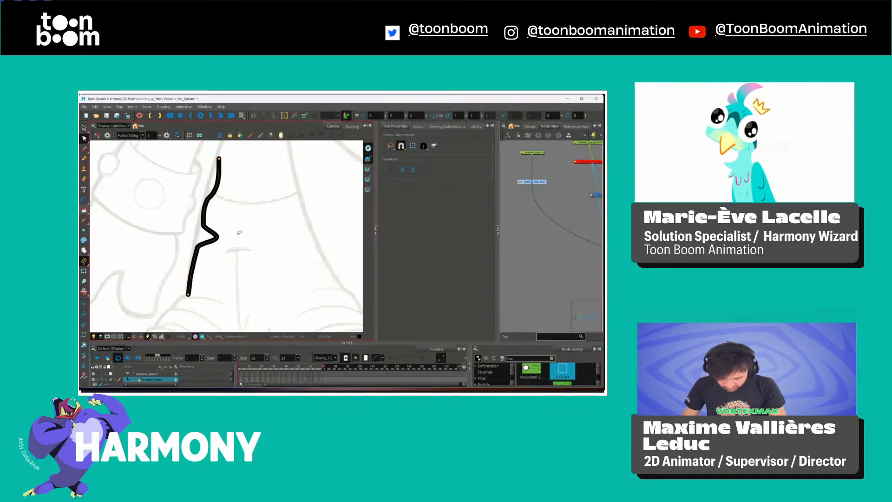
Select the line with the Select tool, examine its joint and the Merge Pencil Lines operation, and deselect it.
{"action": "scroll", "coordinate": [240, 230], "scroll_direction": "down", "scroll_amount": 3}
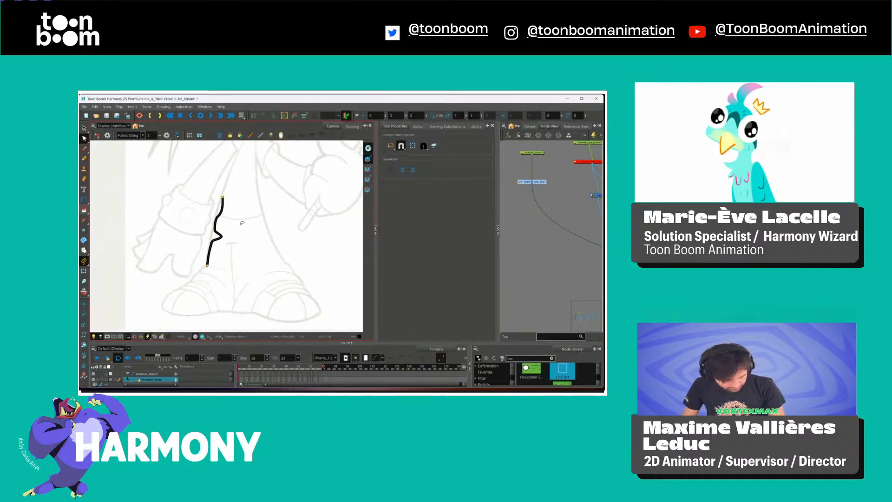
{"action": "key", "text": "alt+s"}
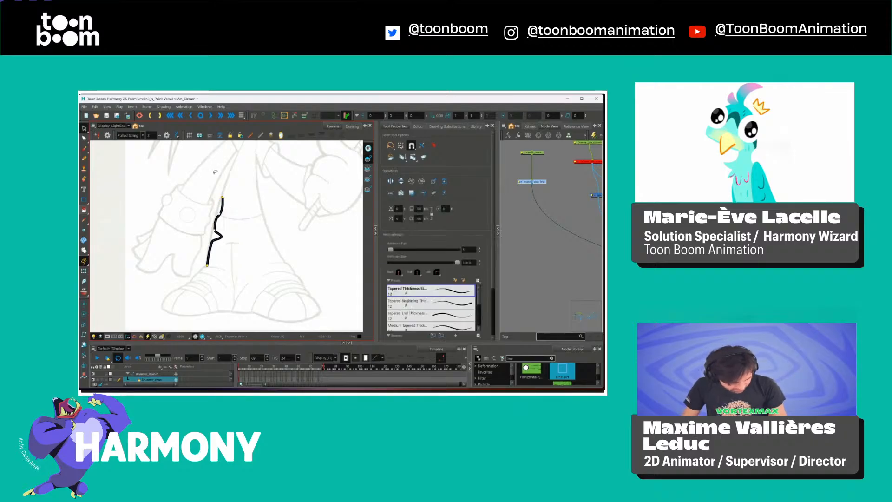
{"action": "scroll", "coordinate": [259, 226], "scroll_direction": "up", "scroll_amount": 3}
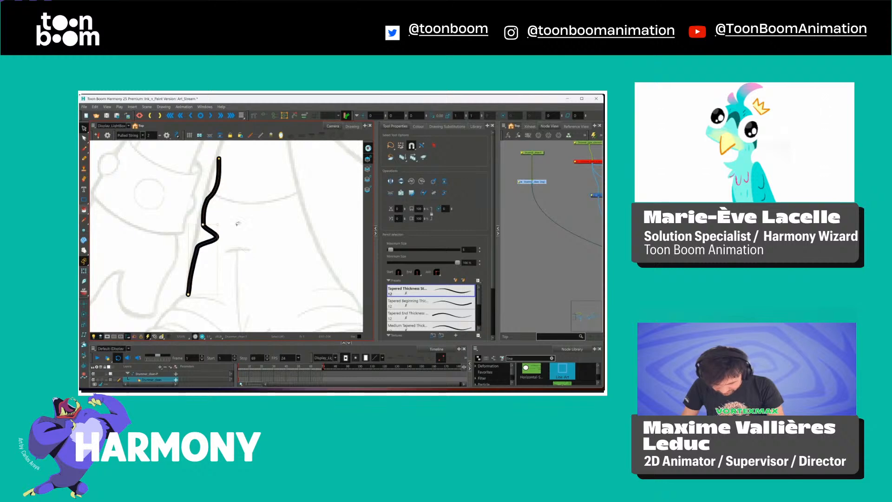
{"action": "scroll", "coordinate": [248, 227], "scroll_direction": "up", "scroll_amount": 2}
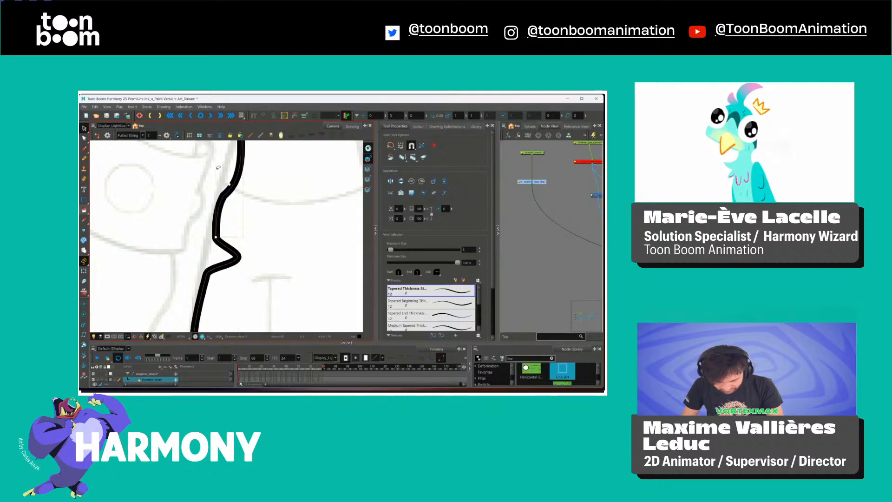
{"action": "scroll", "coordinate": [201, 273], "scroll_direction": "down", "scroll_amount": 2}
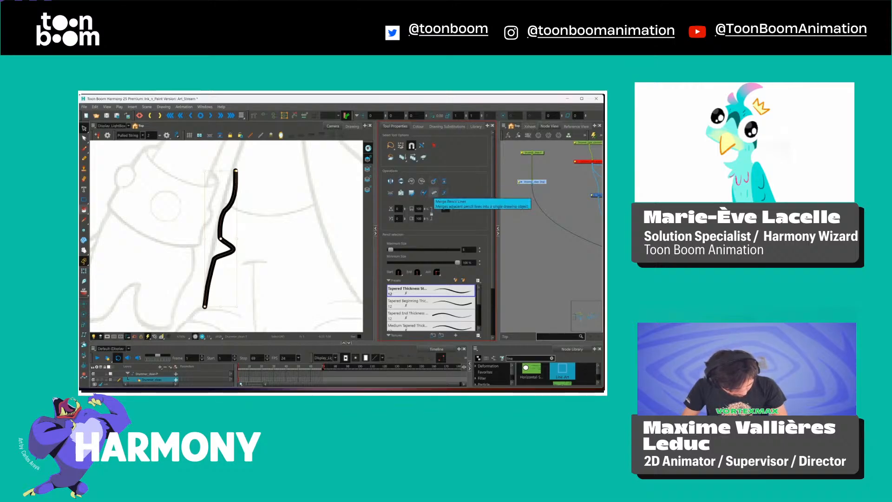
{"action": "left_click", "coordinate": [270, 218]}
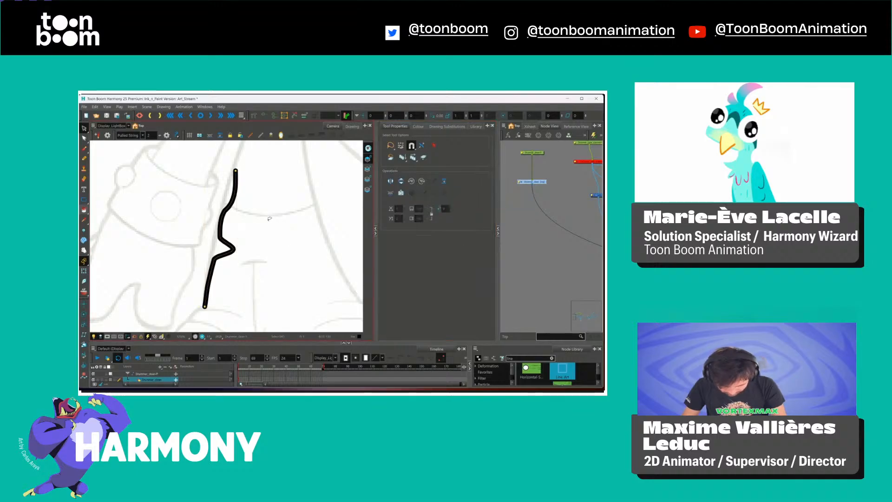
Reselect the line, adjust its maximum pencil size, and view its thickness presets and textures before deselecting it.
{"action": "left_click", "coordinate": [221, 238]}
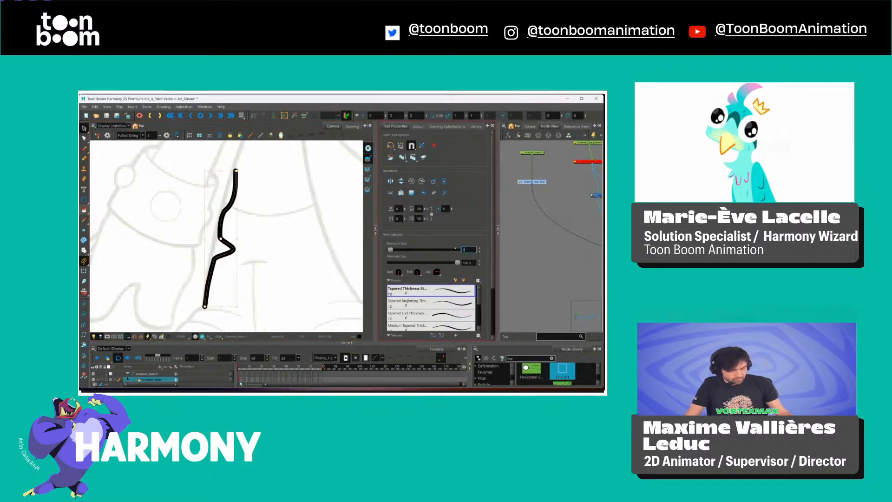
{"action": "scroll", "coordinate": [432, 242], "scroll_direction": "down", "scroll_amount": 3}
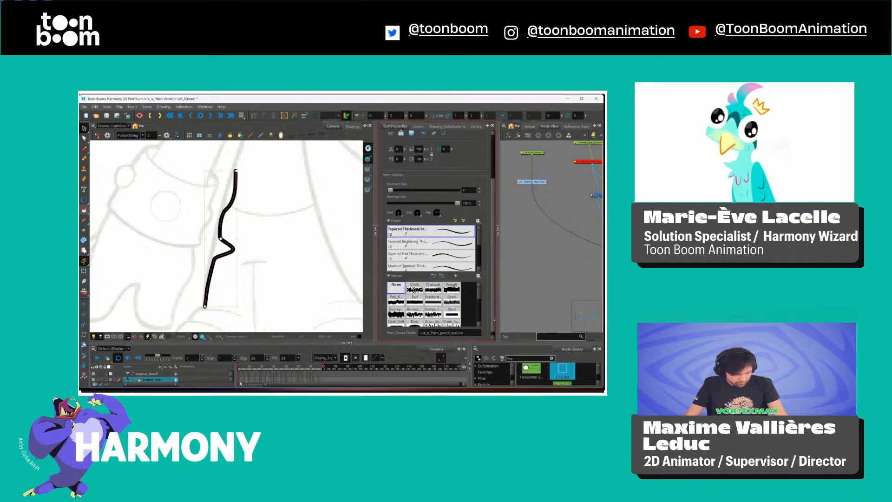
{"action": "left_click_drag", "start_coordinate": [495, 320], "coordinate": [495, 333]}
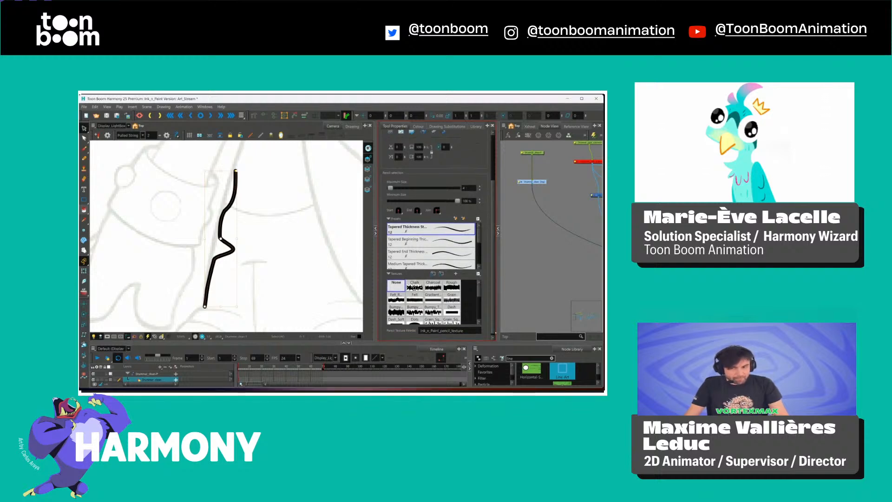
{"action": "left_click", "coordinate": [309, 246]}
{"action": "mouse_move", "coordinate": [293, 258]}
{"action": "left_mouse_down"}
{"action": "mouse_move", "coordinate": [308, 241]}
{"action": "mouse_move", "coordinate": [336, 245]}
{"action": "mouse_move", "coordinate": [313, 255]}
{"action": "left_mouse_up"}
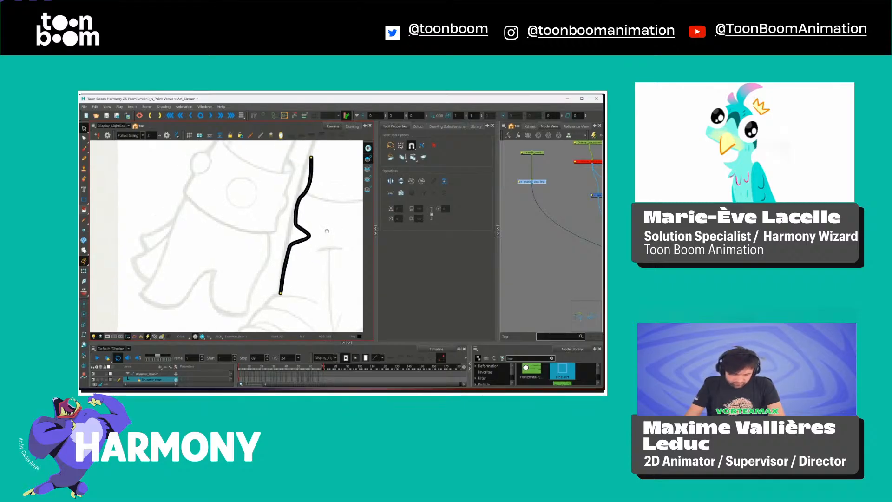
{"action": "left_click_drag", "start_coordinate": [327, 231], "coordinate": [322, 244]}
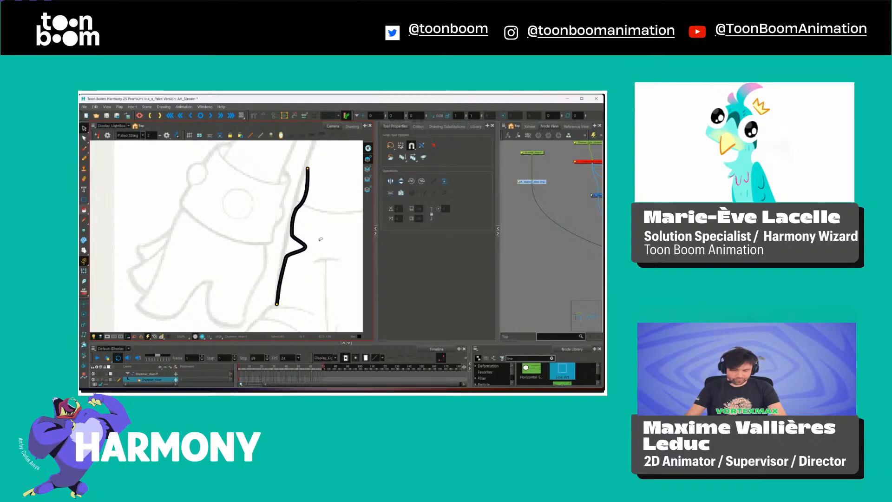
{"action": "key", "text": "1"}
{"action": "key", "text": "1"}
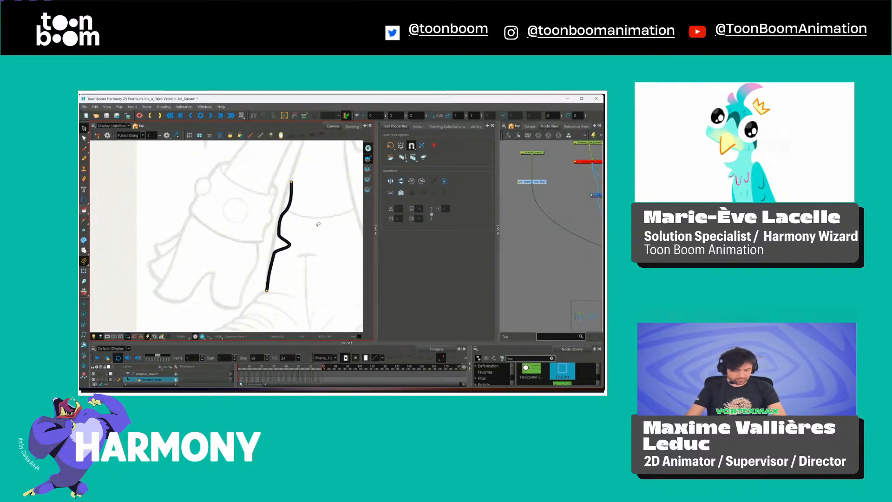
{"action": "left_click_drag", "start_coordinate": [321, 233], "coordinate": [311, 263]}
{"action": "left_click_drag", "start_coordinate": [277, 297], "coordinate": [284, 285]}
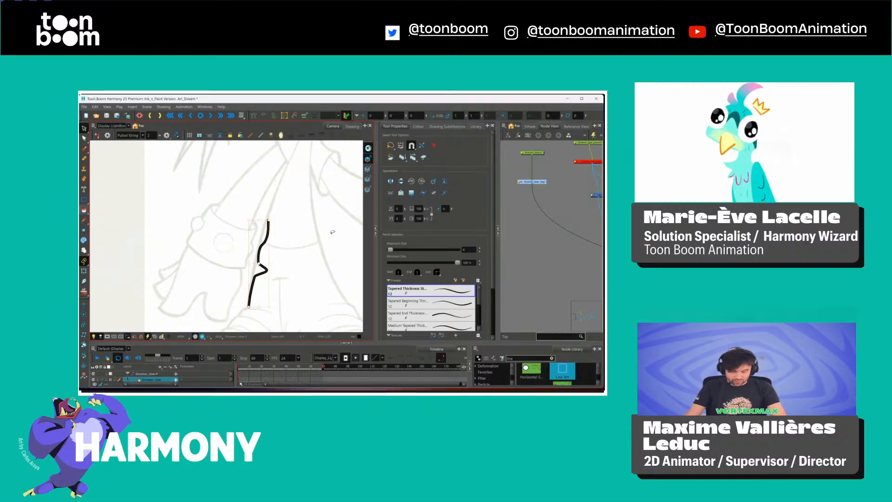
{"action": "left_click", "coordinate": [344, 216]}
{"action": "left_click_drag", "start_coordinate": [346, 216], "coordinate": [297, 257]}
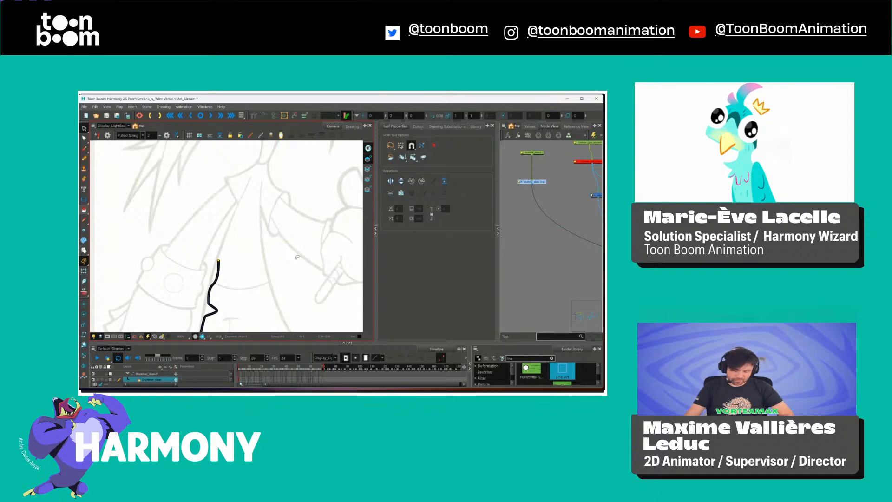
{"action": "left_click_drag", "start_coordinate": [308, 299], "coordinate": [283, 248]}
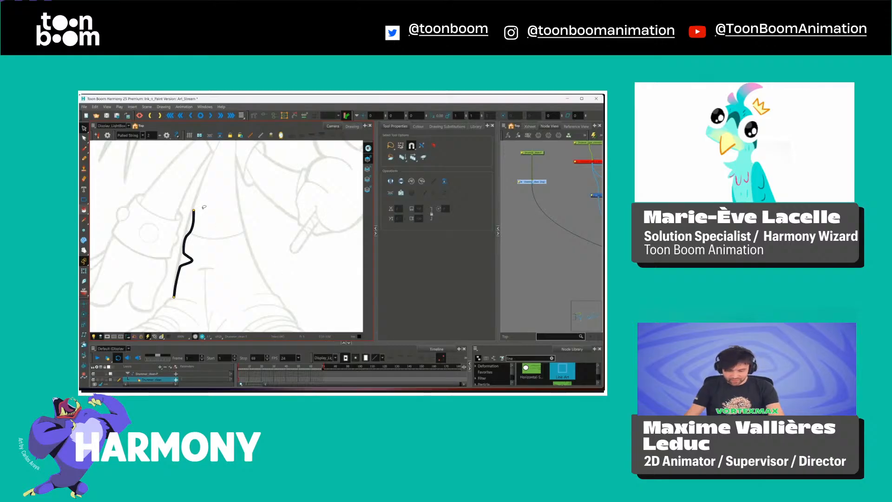
Use the Contour Editor to move the line's upper end point up toward the collar and straighten the upper segment.
{"action": "key", "text": "1"}
{"action": "key", "text": "alt+q"}
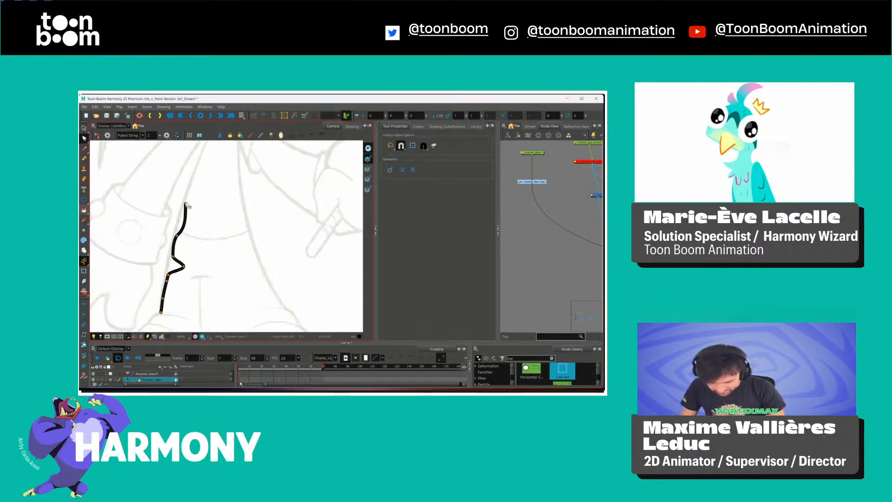
{"action": "mouse_move", "coordinate": [186, 205]}
{"action": "left_mouse_down"}
{"action": "mouse_move", "coordinate": [237, 235]}
{"action": "mouse_move", "coordinate": [261, 163]}
{"action": "left_mouse_up"}
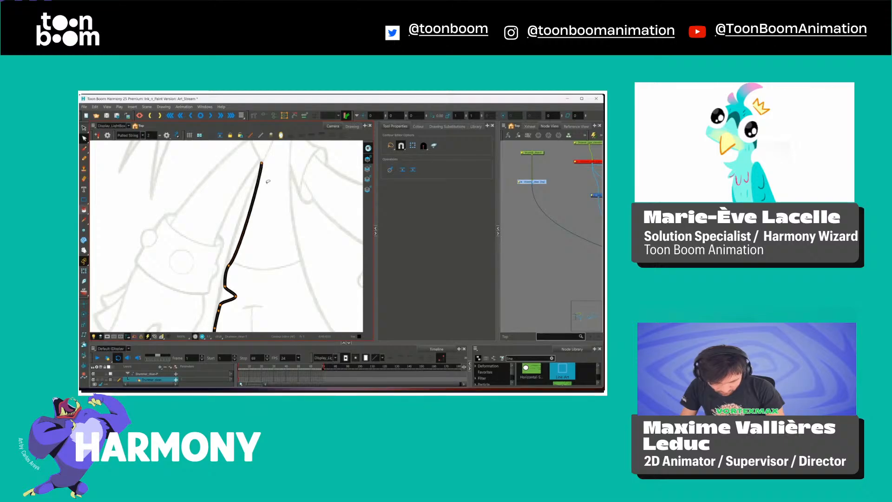
{"action": "left_click_drag", "start_coordinate": [237, 250], "coordinate": [234, 256]}
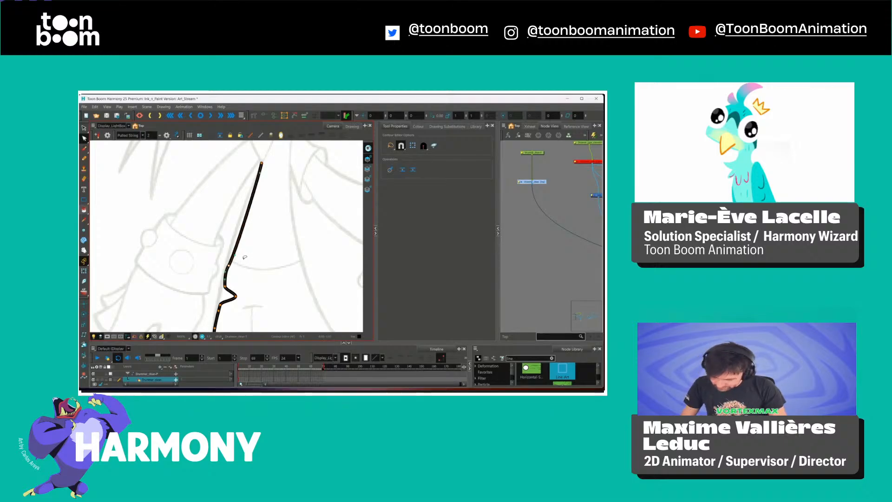
Delete the extra contour points around the bump and reshape the line into a clean curve along the jacket edge.
{"action": "key", "text": "Delete"}
{"action": "mouse_move", "coordinate": [225, 287]}
{"action": "left_mouse_down"}
{"action": "mouse_move", "coordinate": [228, 257]}
{"action": "mouse_move", "coordinate": [277, 226]}
{"action": "mouse_move", "coordinate": [283, 208]}
{"action": "left_mouse_up"}
{"action": "key", "text": "Delete"}
{"action": "mouse_move", "coordinate": [269, 242]}
{"action": "left_mouse_down"}
{"action": "mouse_move", "coordinate": [246, 255]}
{"action": "mouse_move", "coordinate": [261, 231]}
{"action": "left_mouse_up"}
{"action": "key", "text": "Delete"}
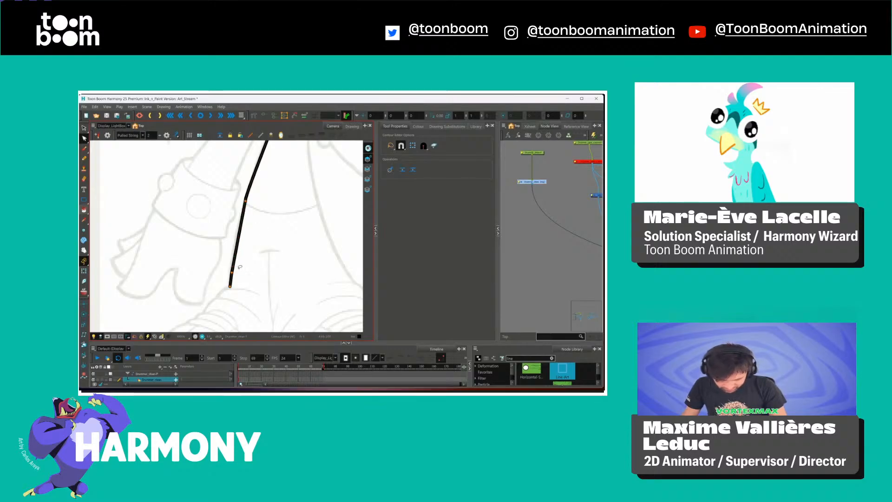
{"action": "key", "text": "Delete"}
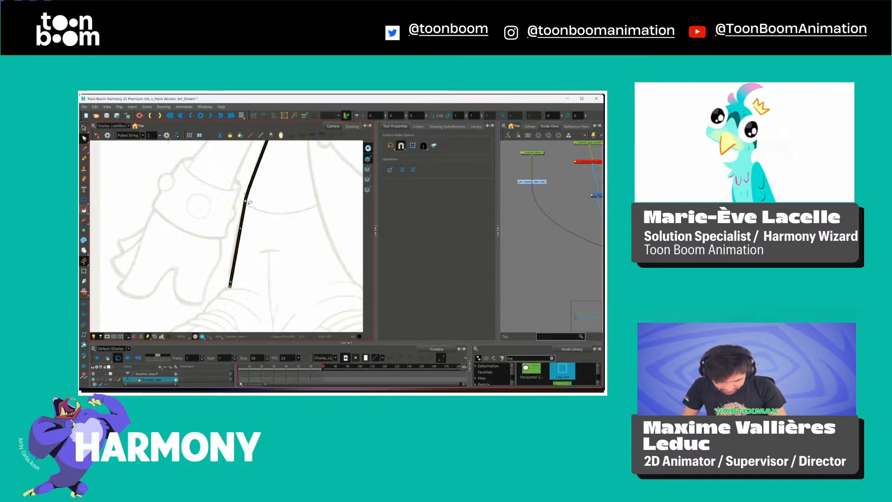
{"action": "mouse_move", "coordinate": [252, 177]}
{"action": "left_mouse_down"}
{"action": "mouse_move", "coordinate": [277, 217]}
{"action": "mouse_move", "coordinate": [246, 205]}
{"action": "left_mouse_up"}
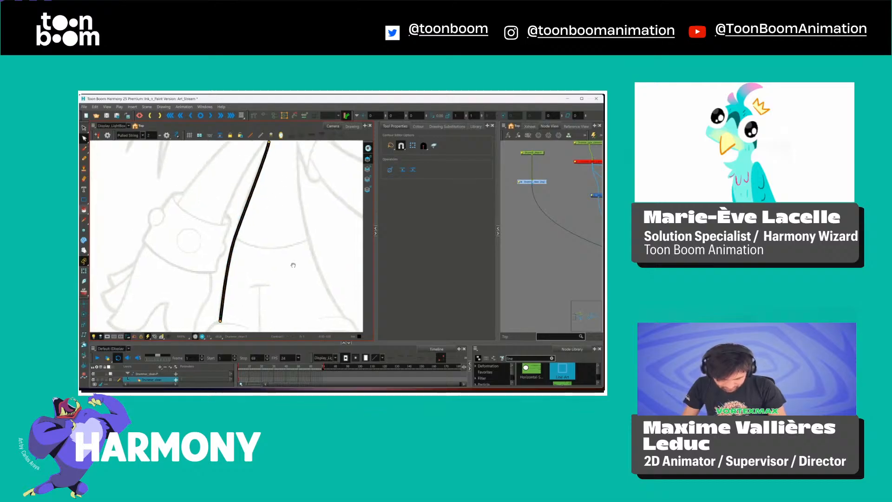
{"action": "left_click_drag", "start_coordinate": [294, 261], "coordinate": [286, 222]}
{"action": "key", "text": "1"}
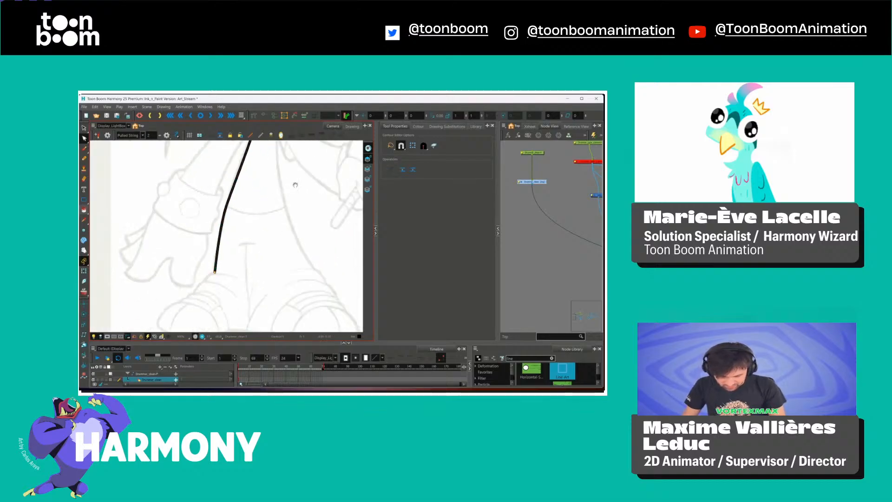
{"action": "left_click_drag", "start_coordinate": [296, 180], "coordinate": [287, 230]}
{"action": "key", "text": "1"}
{"action": "key", "text": "1"}
{"action": "left_click_drag", "start_coordinate": [293, 172], "coordinate": [289, 207]}
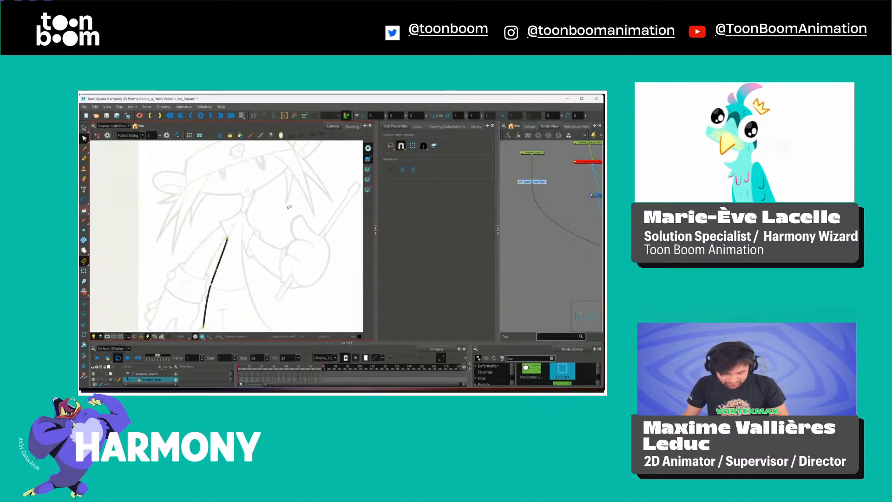
{"action": "left_click_drag", "start_coordinate": [286, 265], "coordinate": [290, 224]}
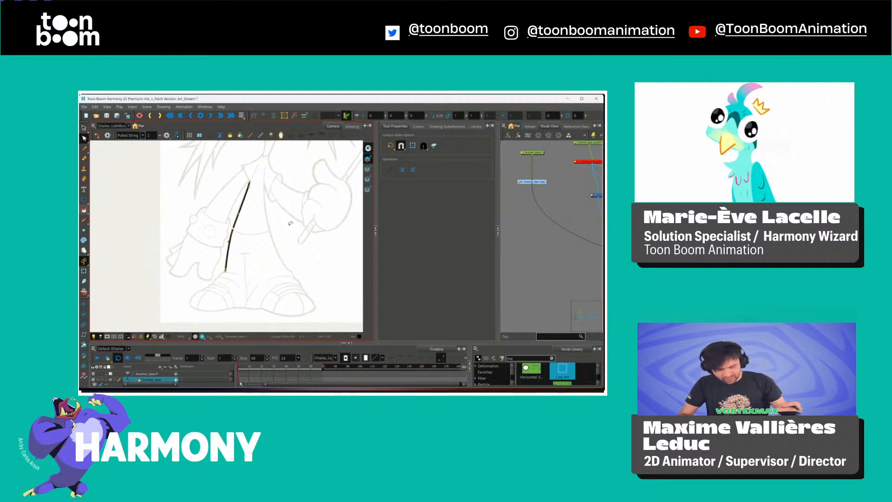
{"action": "left_click", "coordinate": [550, 179]}
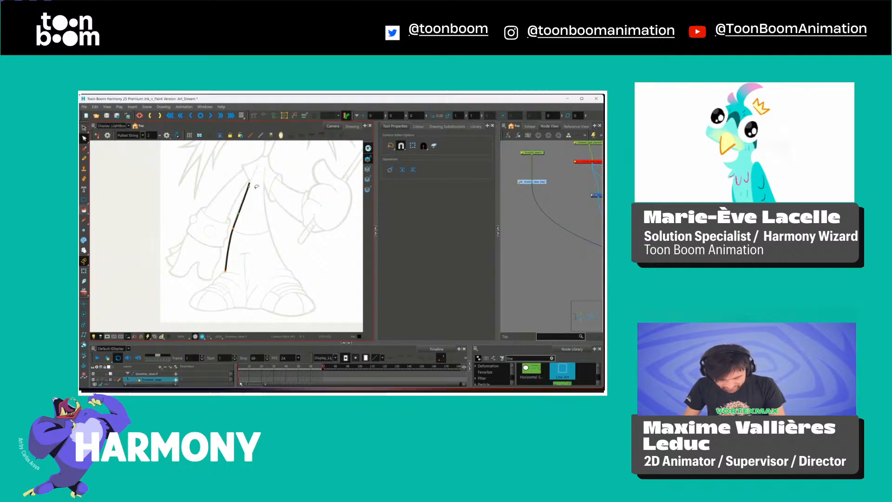
Refine the curvature of the jacket line around its middle contour point.
{"action": "left_click", "coordinate": [245, 212]}
{"action": "key", "text": "2"}
{"action": "key", "text": "2"}
{"action": "key", "text": "2"}
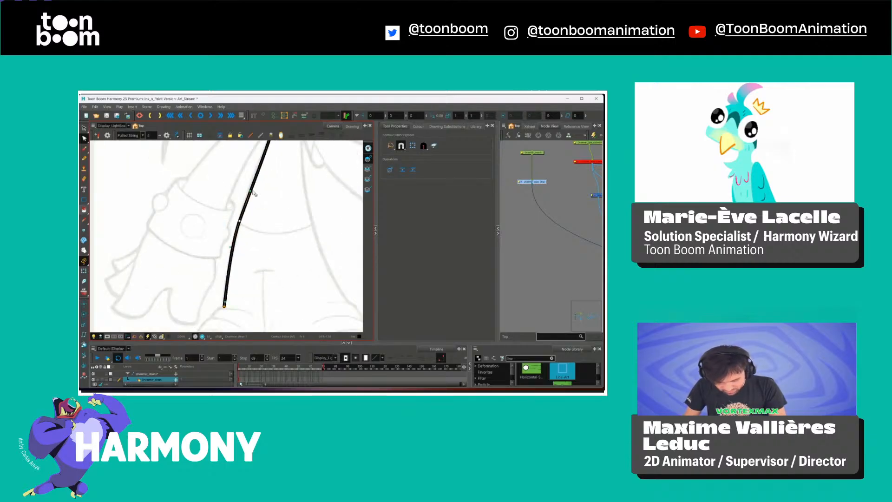
{"action": "mouse_move", "coordinate": [256, 175]}
{"action": "left_mouse_down"}
{"action": "mouse_move", "coordinate": [291, 166]}
{"action": "mouse_move", "coordinate": [283, 231]}
{"action": "mouse_move", "coordinate": [264, 213]}
{"action": "left_mouse_up"}
Set the Pencil tool's maximum size to 3 and draw the curved shirt hem from the jacket line to the opposite edge.
{"action": "key", "text": "space"}
{"action": "key", "text": "alt+slash"}
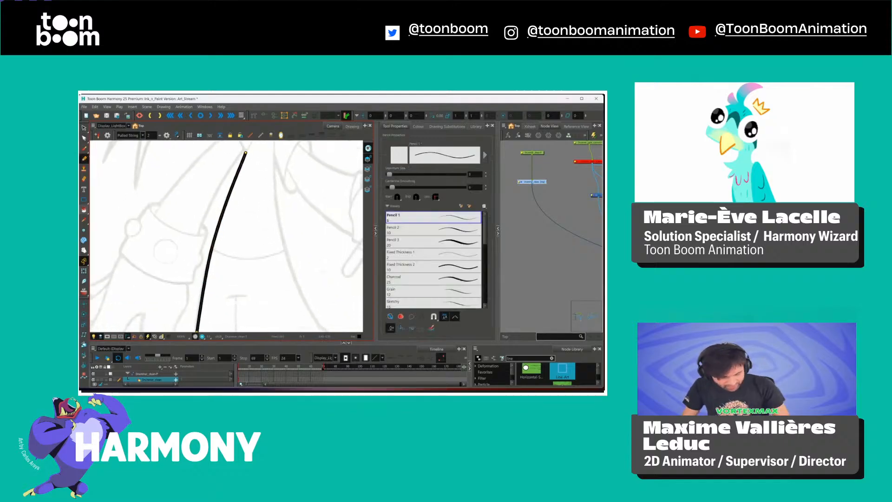
{"action": "left_click_drag", "start_coordinate": [474, 174], "coordinate": [460, 176]}
{"action": "type", "text": "3"}
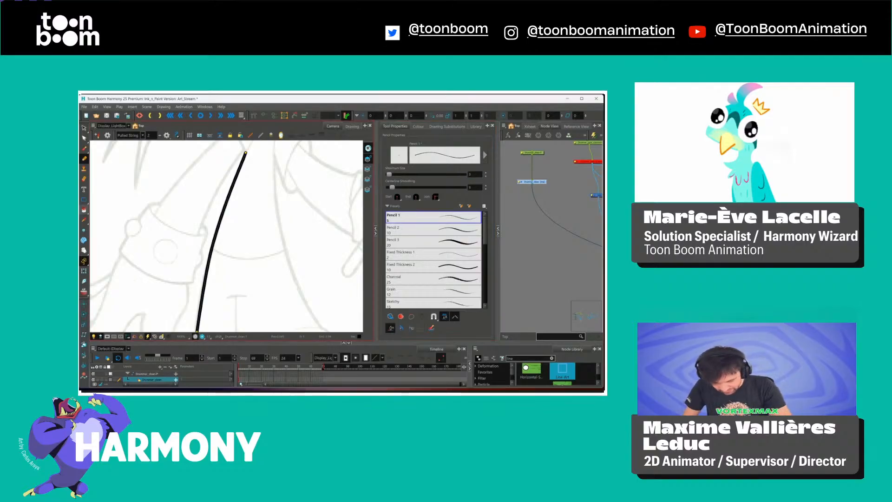
{"action": "left_click_drag", "start_coordinate": [212, 248], "coordinate": [280, 252]}
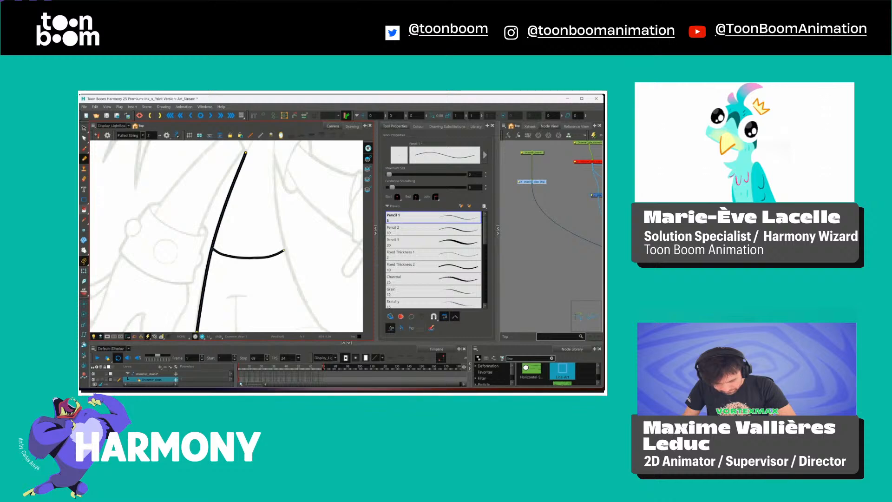
Examine the hem line's contour points and select its short end piece at the jacket line with the Select tool.
{"action": "key", "text": "alt+q"}
{"action": "scroll", "coordinate": [263, 282], "scroll_direction": "up", "scroll_amount": 3}
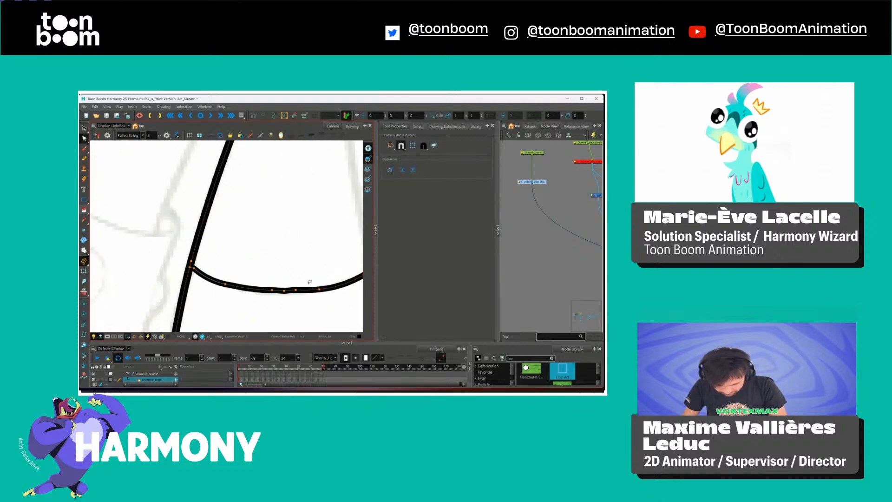
{"action": "key", "text": "alt+s"}
{"action": "left_click", "coordinate": [104, 258]}
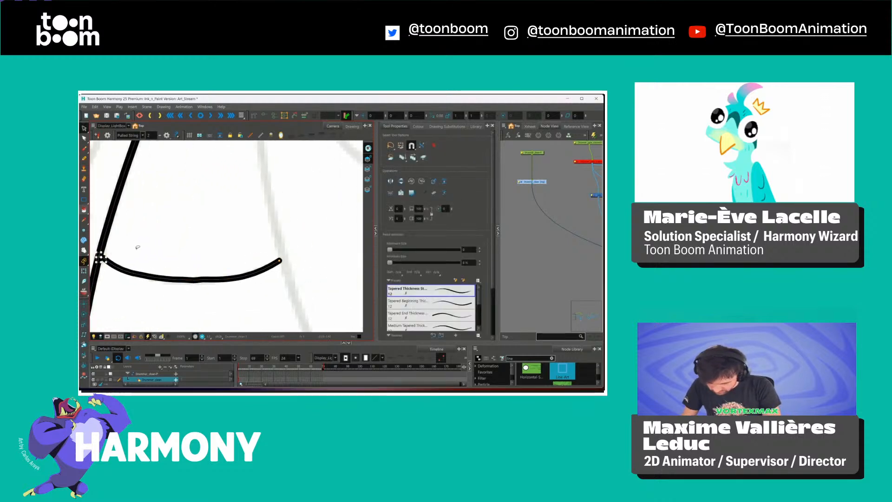
{"action": "scroll", "coordinate": [284, 253], "scroll_direction": "down", "scroll_amount": 4}
{"action": "left_click_drag", "start_coordinate": [282, 263], "coordinate": [327, 250]}
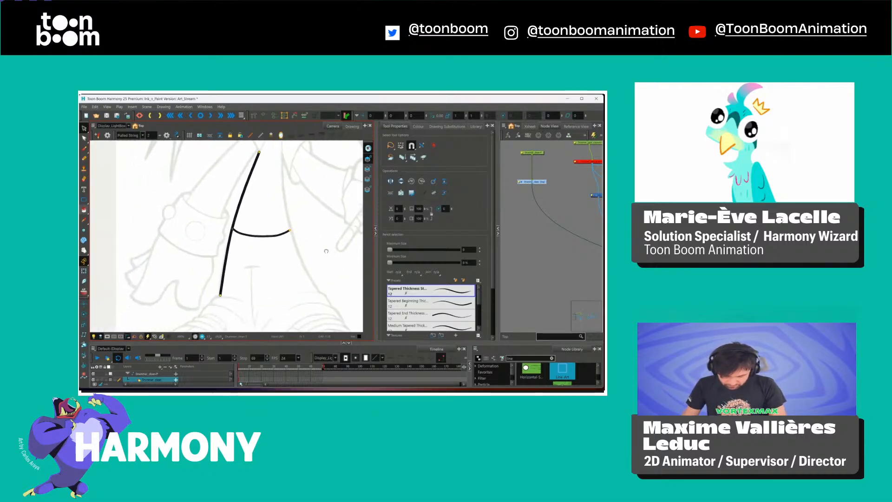
Simplify the hem line's curve to a single middle contour point with the Contour Editor.
{"action": "key", "text": "alt+q"}
{"action": "key", "text": "2"}
{"action": "key", "text": "2"}
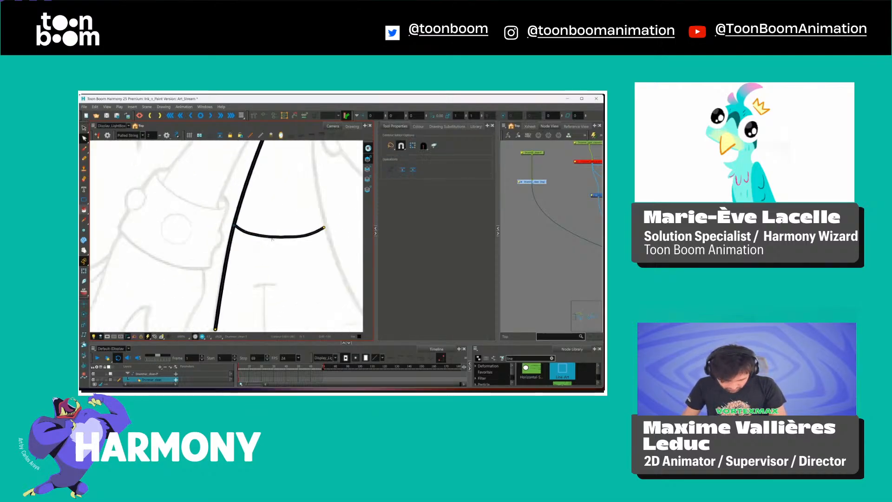
{"action": "left_click_drag", "start_coordinate": [343, 262], "coordinate": [264, 259]}
{"action": "key", "text": "1"}
{"action": "key", "text": "1"}
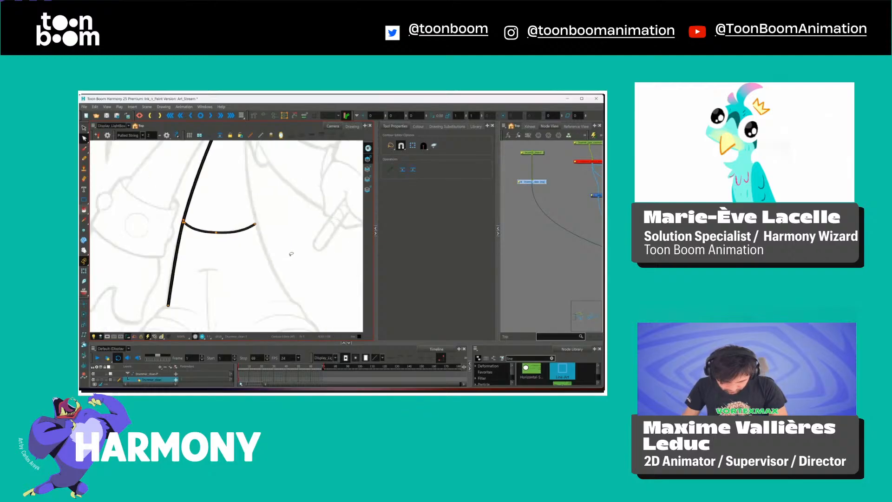
Select the hem line with the Select tool to view its pencil line properties, and deselect it.
{"action": "key", "text": "alt+s"}
{"action": "left_click", "coordinate": [242, 233]}
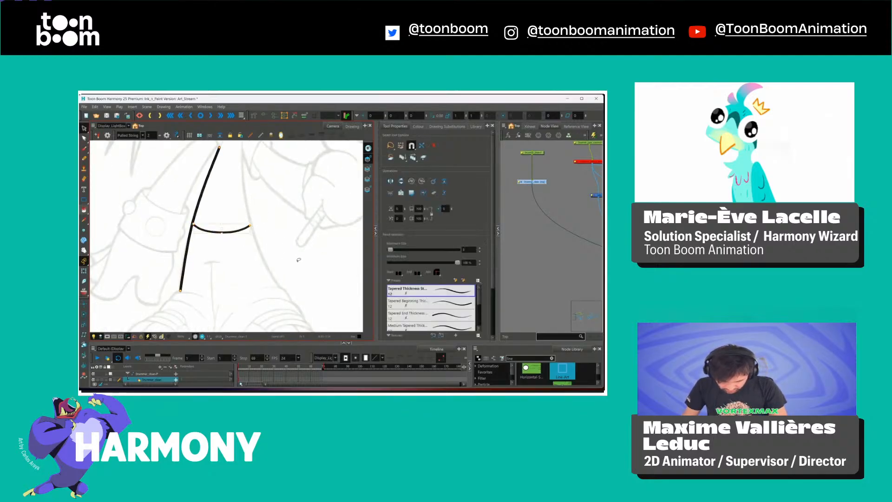
{"action": "left_click_drag", "start_coordinate": [281, 197], "coordinate": [313, 217]}
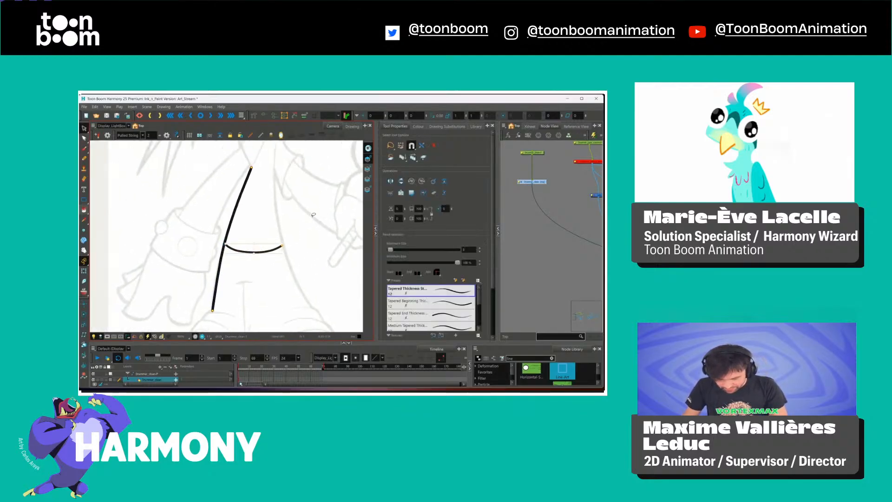
{"action": "left_click", "coordinate": [258, 154]}
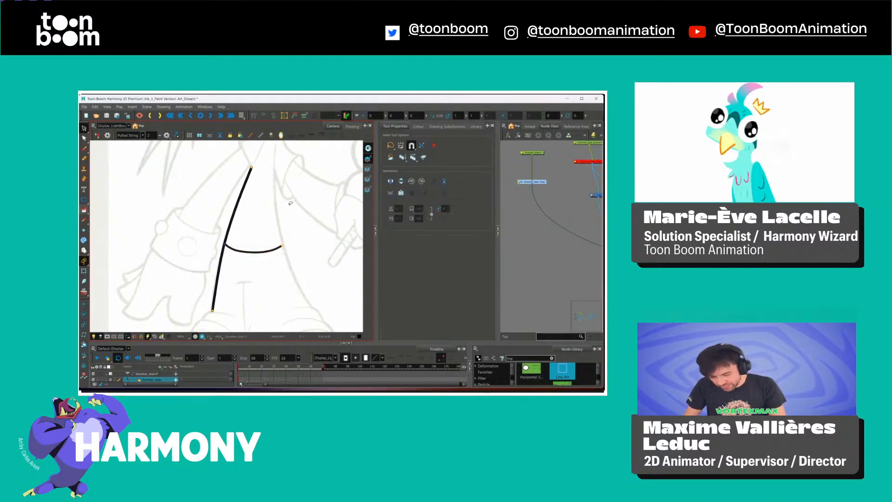
{"action": "left_click_drag", "start_coordinate": [313, 198], "coordinate": [295, 206]}
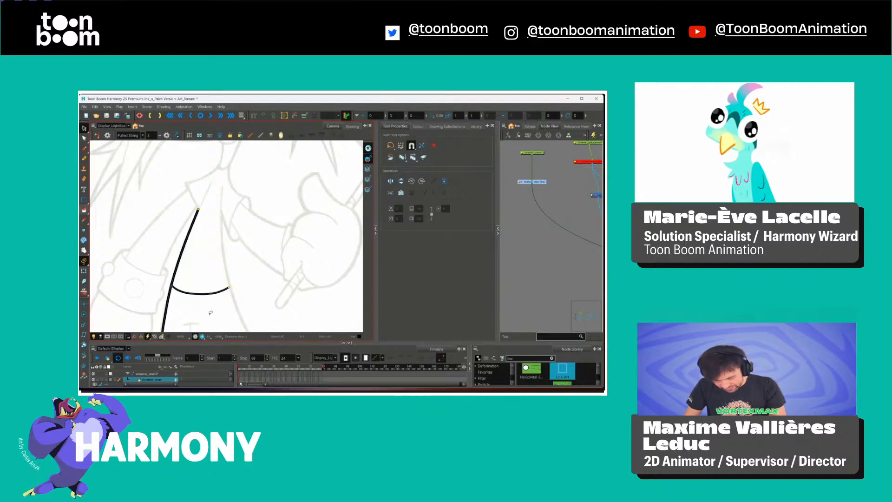
{"action": "left_click_drag", "start_coordinate": [236, 306], "coordinate": [204, 223]}
{"action": "left_click_drag", "start_coordinate": [219, 297], "coordinate": [225, 216]}
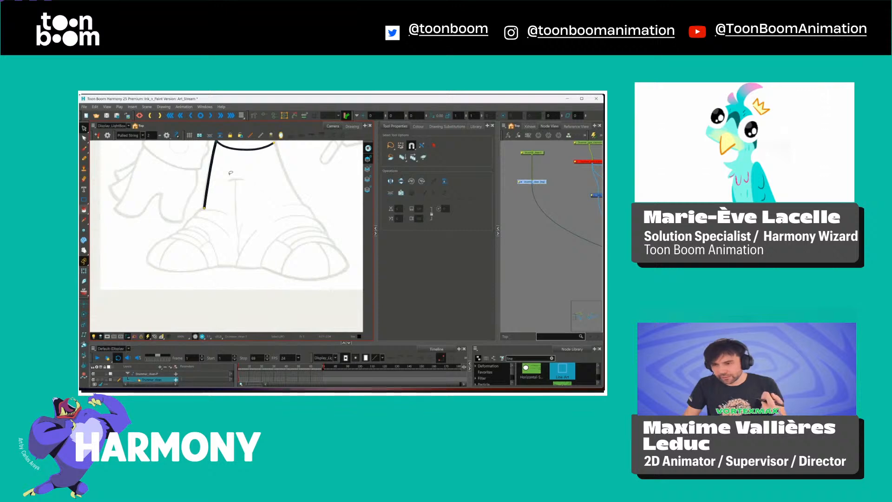
{"action": "left_click_drag", "start_coordinate": [301, 190], "coordinate": [291, 229]}
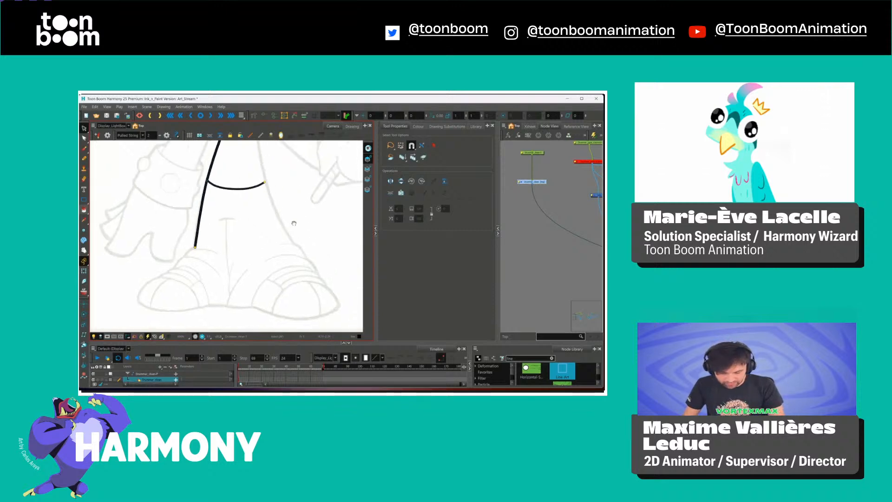
{"action": "left_click_drag", "start_coordinate": [298, 181], "coordinate": [287, 238]}
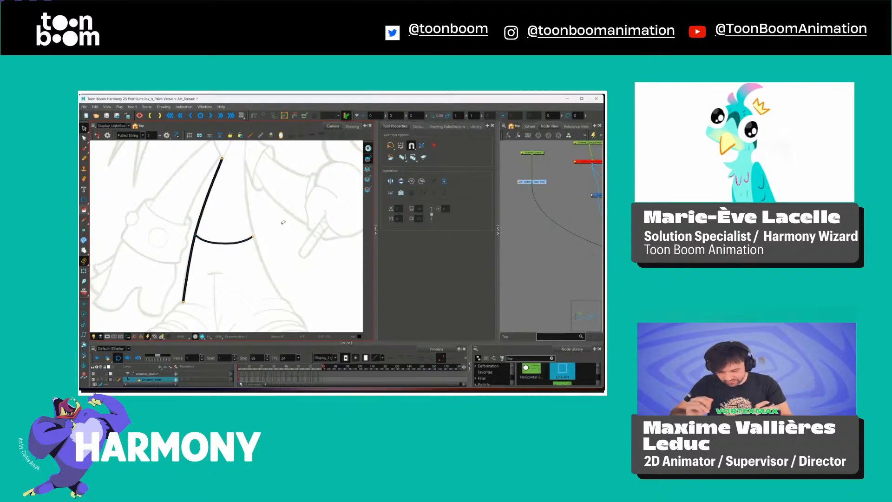
{"action": "scroll", "coordinate": [180, 204], "scroll_direction": "up", "scroll_amount": 3}
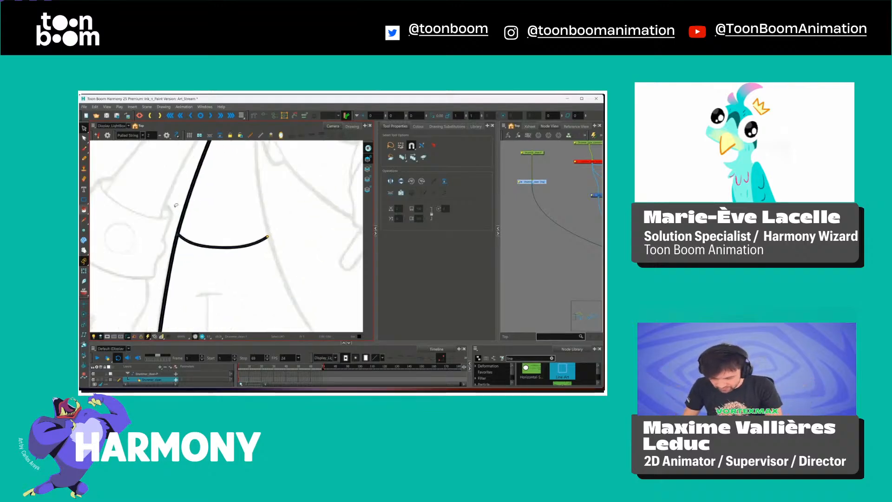
{"action": "left_click_drag", "start_coordinate": [154, 219], "coordinate": [280, 251]}
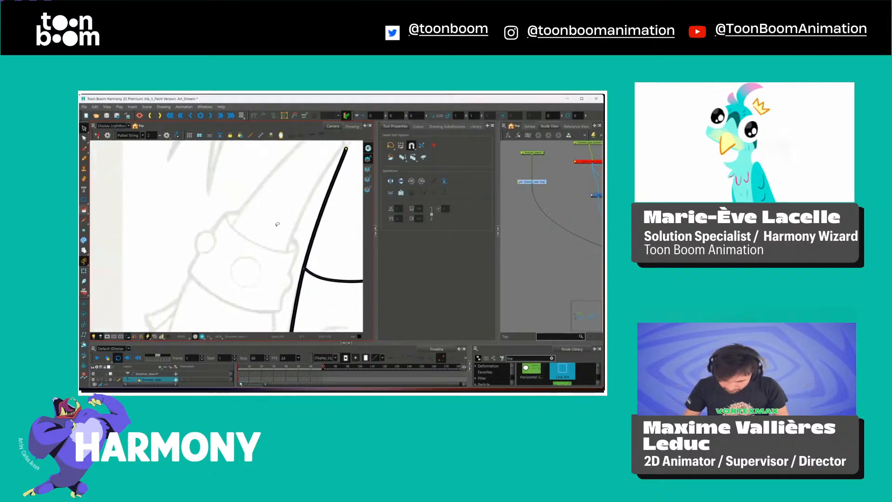
Switch to the Transform tool to view the clean lines over the full-strength sketch around the sleeve, and clear the selection.
{"action": "key", "text": "shift+t"}
{"action": "scroll", "coordinate": [185, 247], "scroll_direction": "down", "scroll_amount": 3}
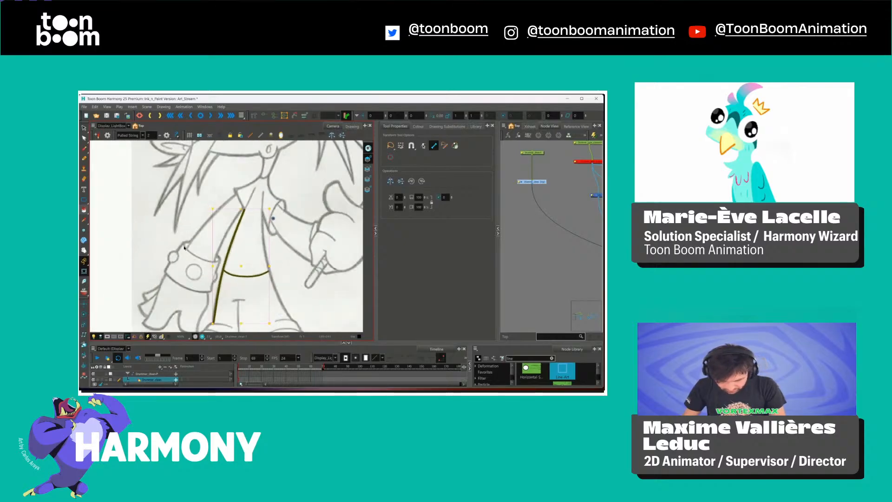
{"action": "key", "text": "2"}
{"action": "key", "text": "2"}
{"action": "left_click_drag", "start_coordinate": [175, 242], "coordinate": [207, 253]}
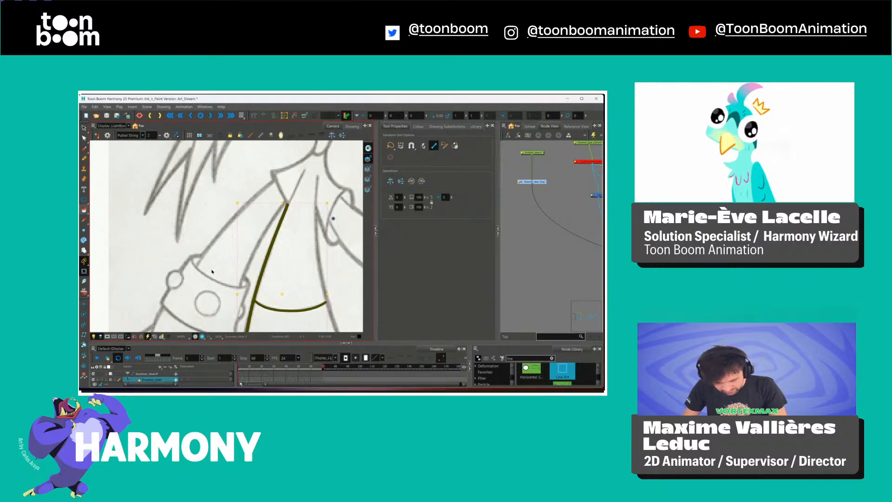
{"action": "key", "text": "Escape"}
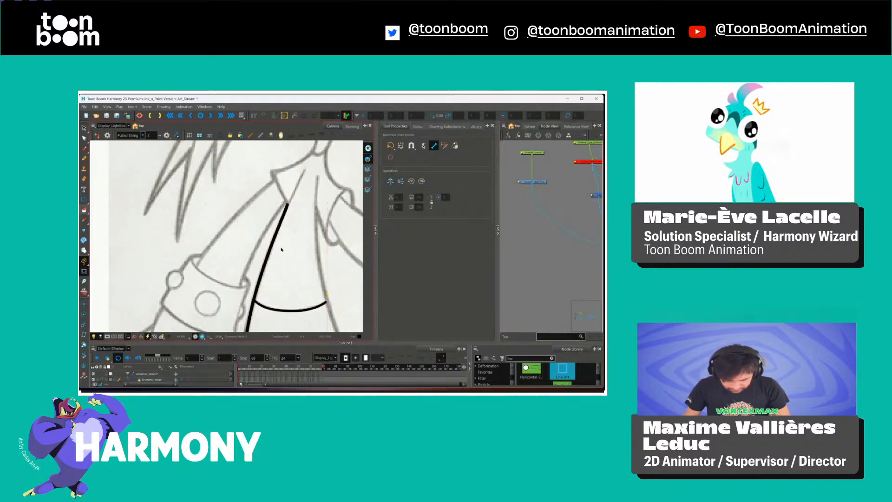
Select the jacket line with the Select tool, apply the Charcoal pencil texture to it, and deselect it.
{"action": "key", "text": "1"}
{"action": "key", "text": "1"}
{"action": "key", "text": "1"}
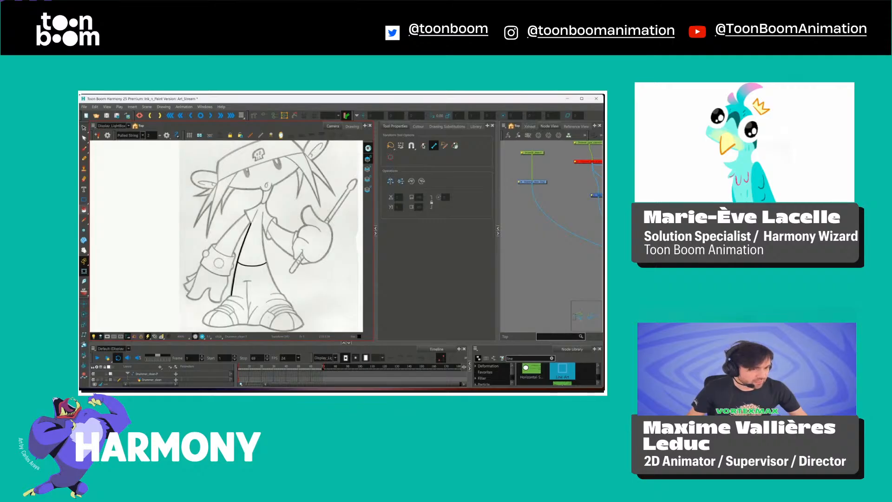
{"action": "key", "text": "2"}
{"action": "key", "text": "2"}
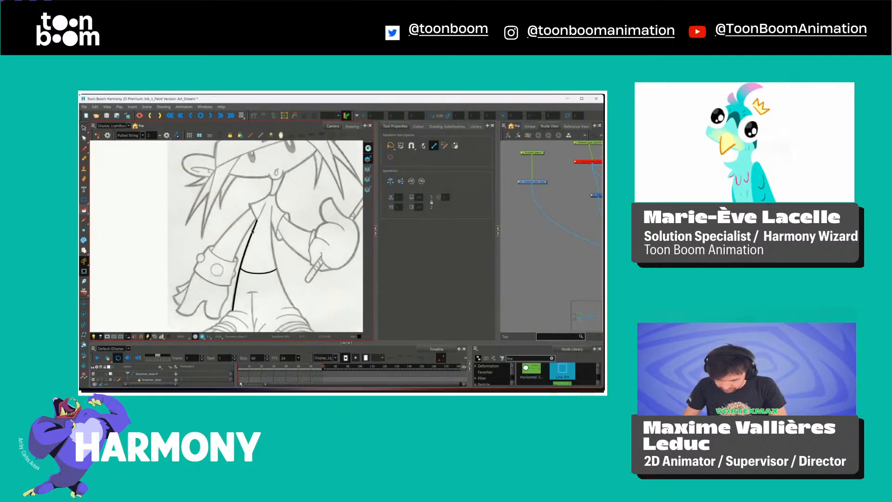
{"action": "left_click", "coordinate": [265, 235]}
{"action": "key", "text": "alt+s"}
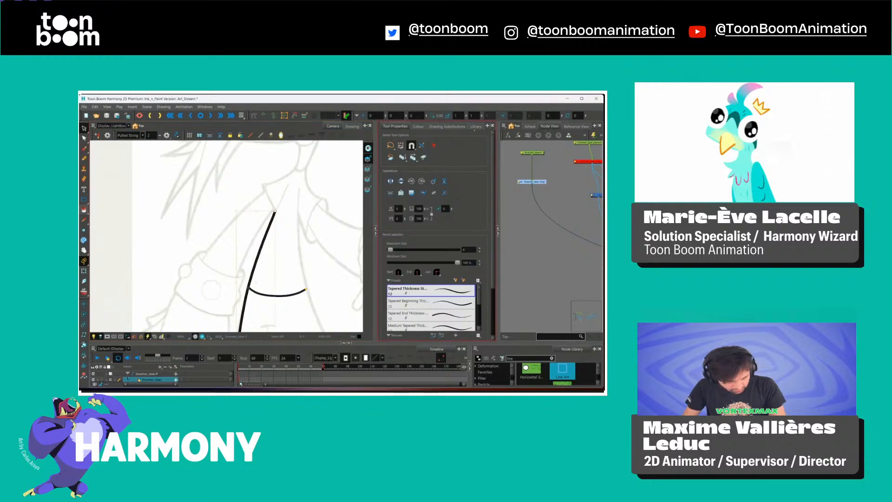
{"action": "scroll", "coordinate": [432, 260], "scroll_direction": "down", "scroll_amount": 3}
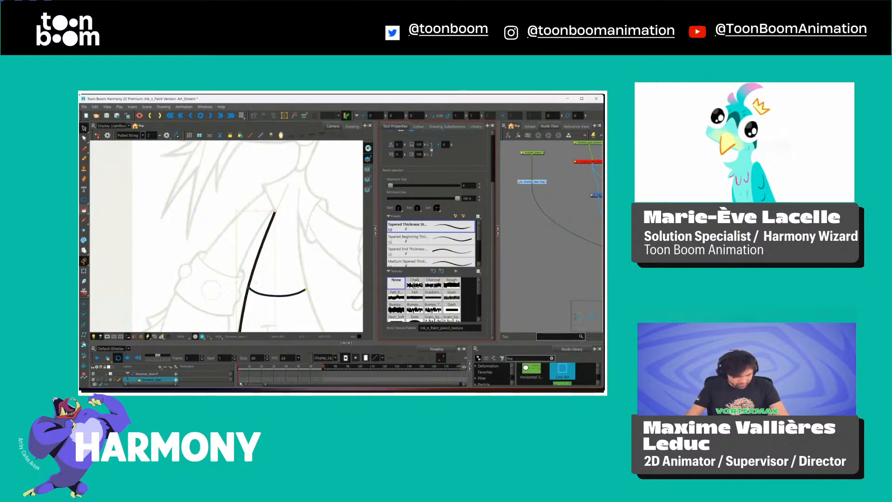
{"action": "left_click", "coordinate": [433, 283]}
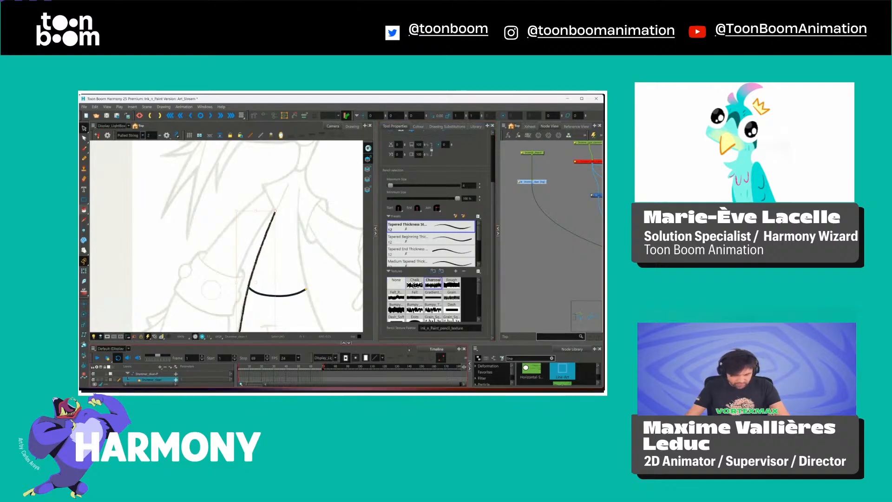
{"action": "left_click", "coordinate": [327, 270]}
{"action": "left_click_drag", "start_coordinate": [337, 296], "coordinate": [334, 249]}
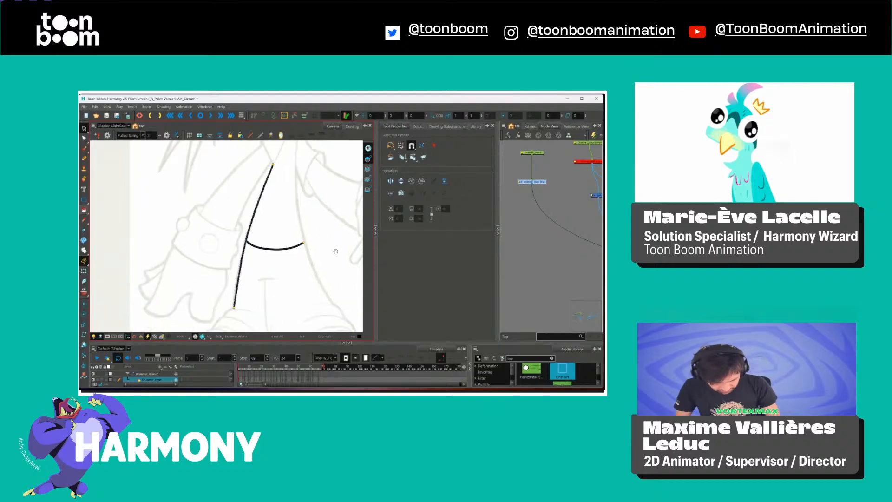
Select both clean lines, apply the Charcoal pencil texture to them together, and clear the selection.
{"action": "left_click", "coordinate": [271, 168]}
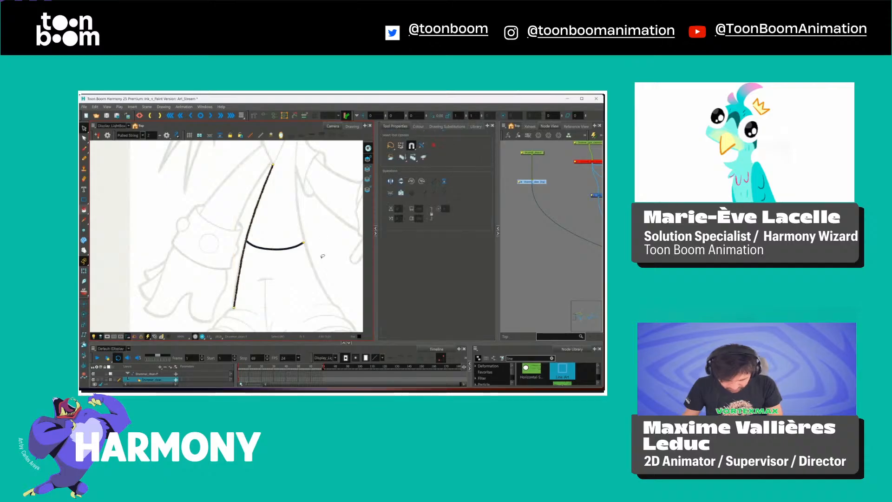
{"action": "key", "text": "alt+s"}
{"action": "key", "text": "ctrl+a"}
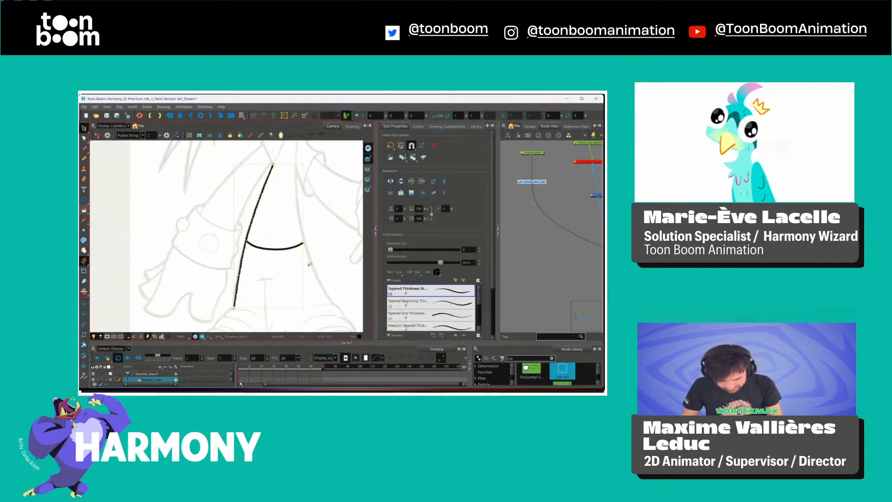
{"action": "left_click_drag", "start_coordinate": [493, 241], "coordinate": [493, 288]}
{"action": "left_click", "coordinate": [432, 283]}
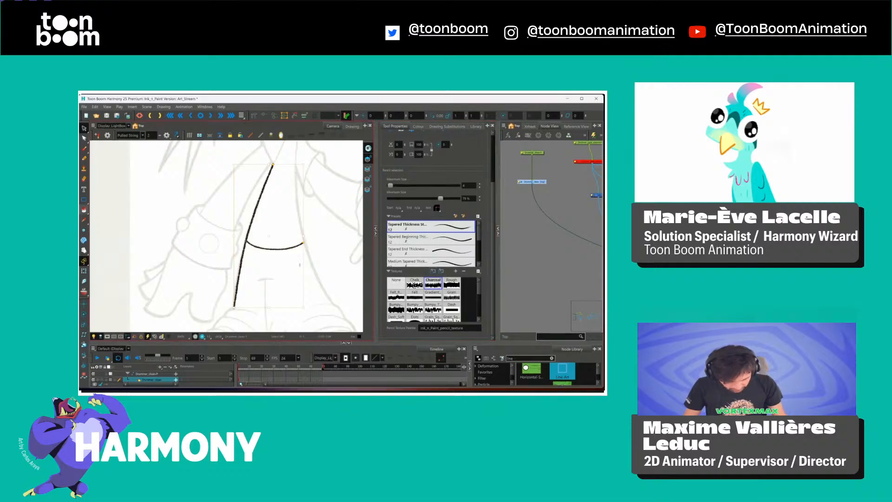
{"action": "left_click", "coordinate": [330, 246]}
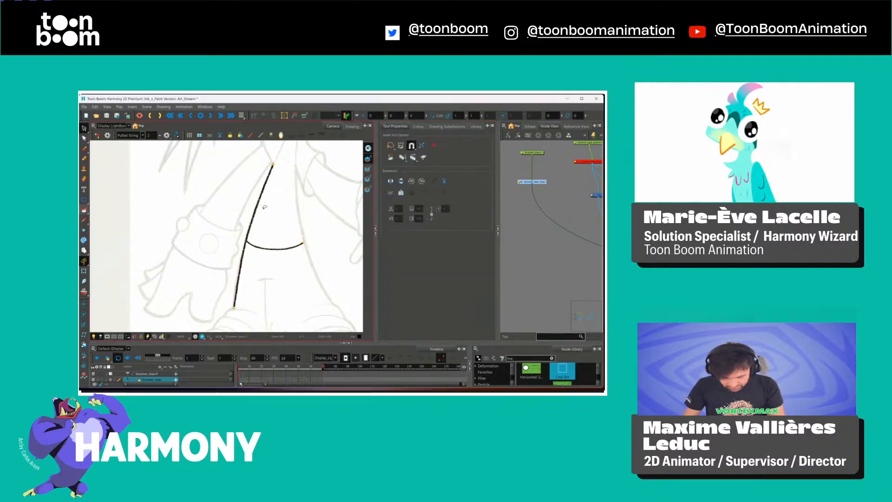
Activate the Edit Gradient/Texture tool and examine the charcoal texture up close along the jacket line.
{"action": "key", "text": "shift+F3"}
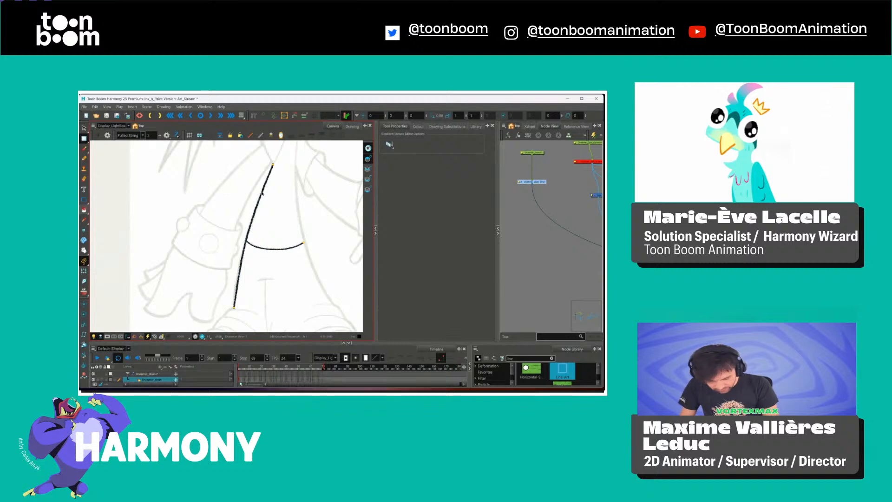
{"action": "left_click", "coordinate": [84, 138]}
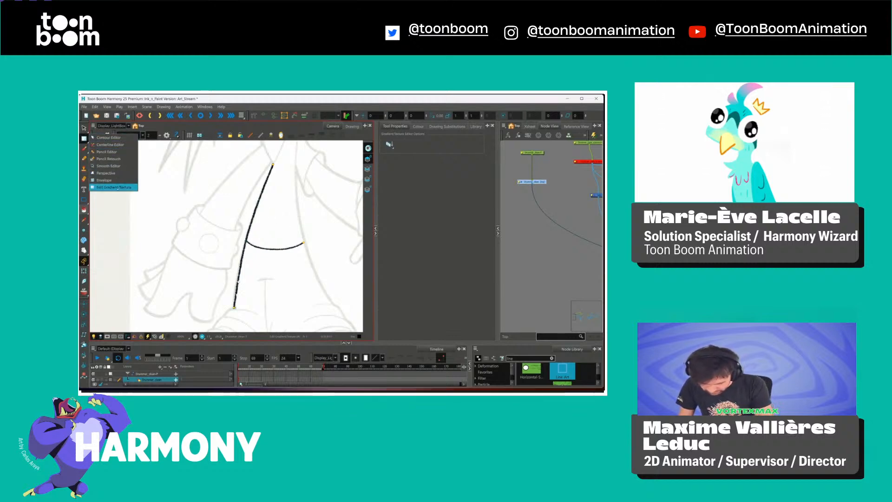
{"action": "left_click", "coordinate": [118, 187]}
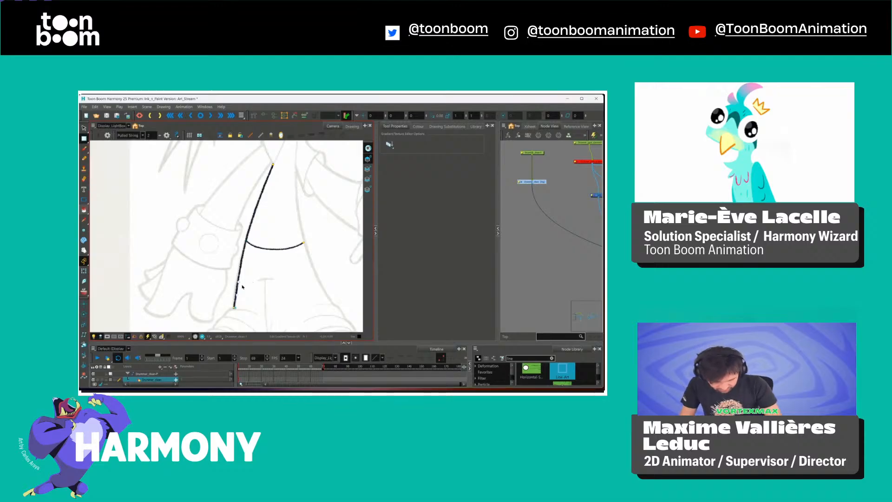
{"action": "scroll", "coordinate": [274, 240], "scroll_direction": "up", "scroll_amount": 5}
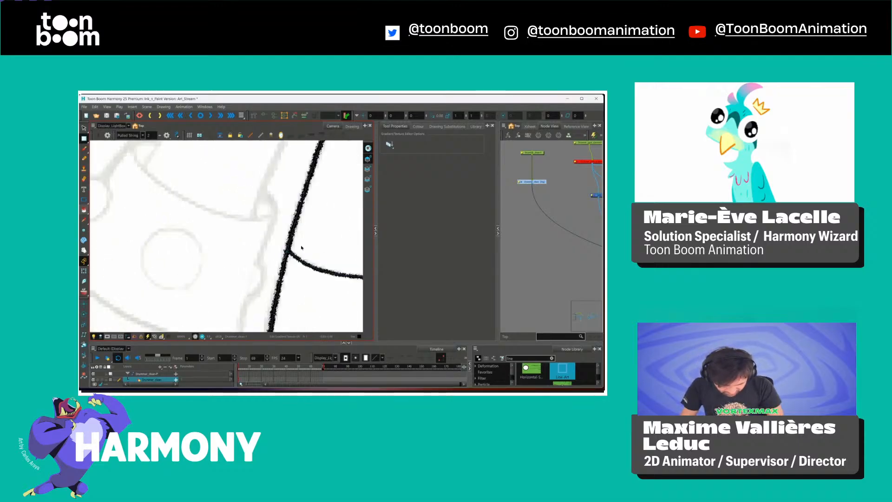
{"action": "left_click_drag", "start_coordinate": [259, 300], "coordinate": [280, 181]}
{"action": "left_click_drag", "start_coordinate": [260, 247], "coordinate": [256, 310]}
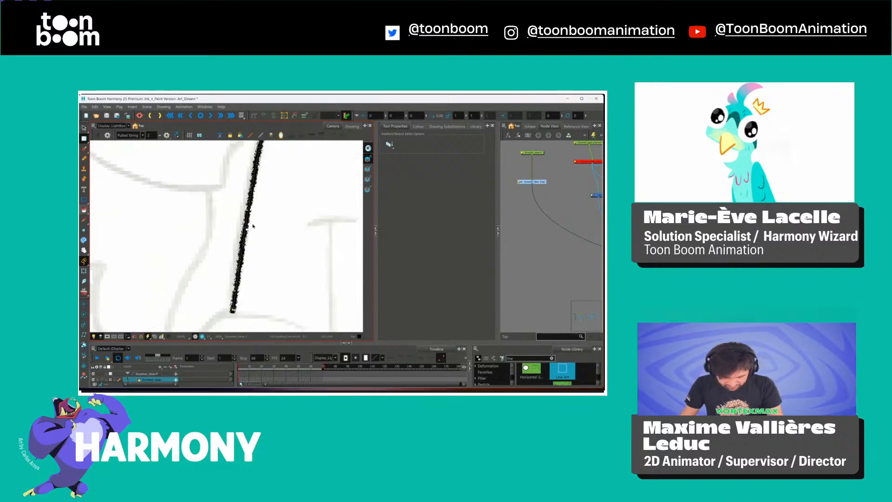
{"action": "scroll", "coordinate": [253, 226], "scroll_direction": "down", "scroll_amount": 4}
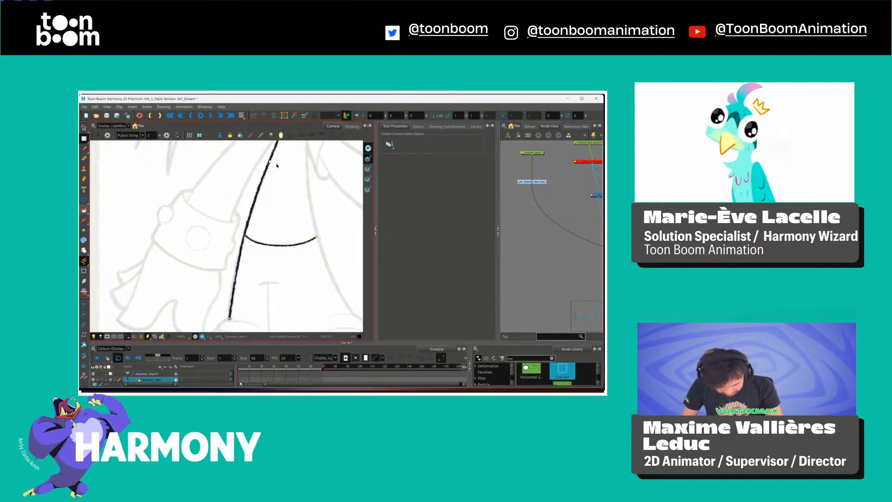
{"action": "left_click_drag", "start_coordinate": [277, 164], "coordinate": [273, 179]}
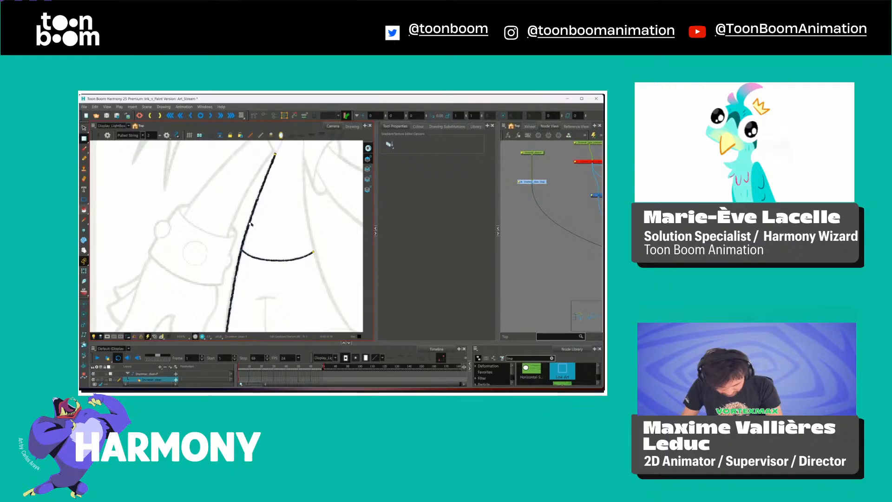
Try to adjust the charcoal texture on the lower part of the jacket line, and undo the change.
{"action": "mouse_move", "coordinate": [260, 269]}
{"action": "left_mouse_down"}
{"action": "mouse_move", "coordinate": [278, 217]}
{"action": "mouse_move", "coordinate": [272, 239]}
{"action": "mouse_move", "coordinate": [233, 240]}
{"action": "left_mouse_up"}
{"action": "key", "text": "2"}
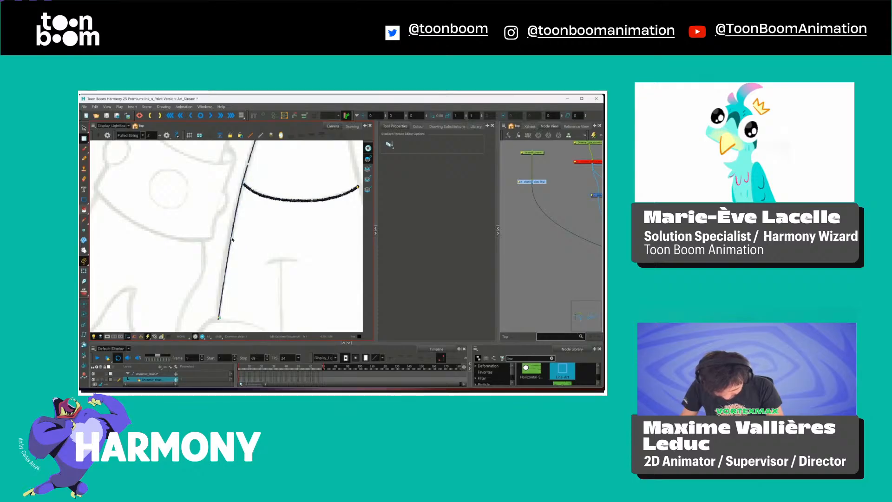
{"action": "key", "text": "ctrl+z"}
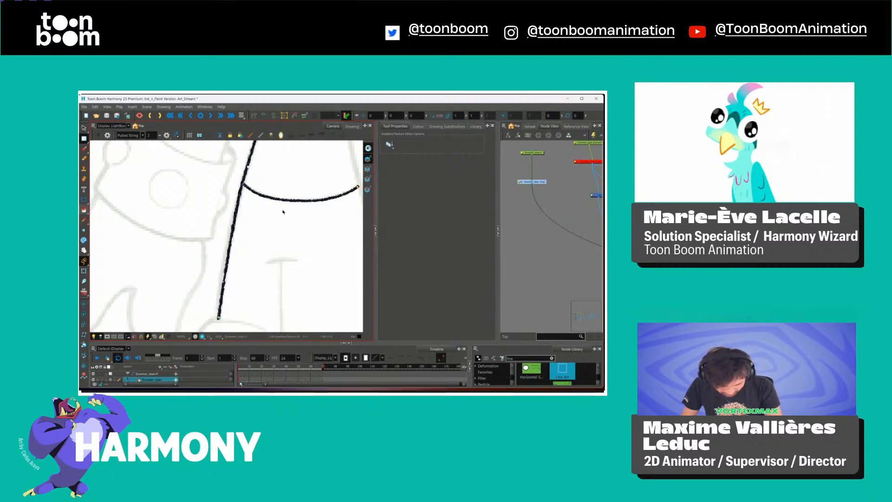
Examine the hem line's charcoal texture and its texture handle up close with the Edit Gradient/Texture tool.
{"action": "scroll", "coordinate": [270, 230], "scroll_direction": "down", "scroll_amount": 3}
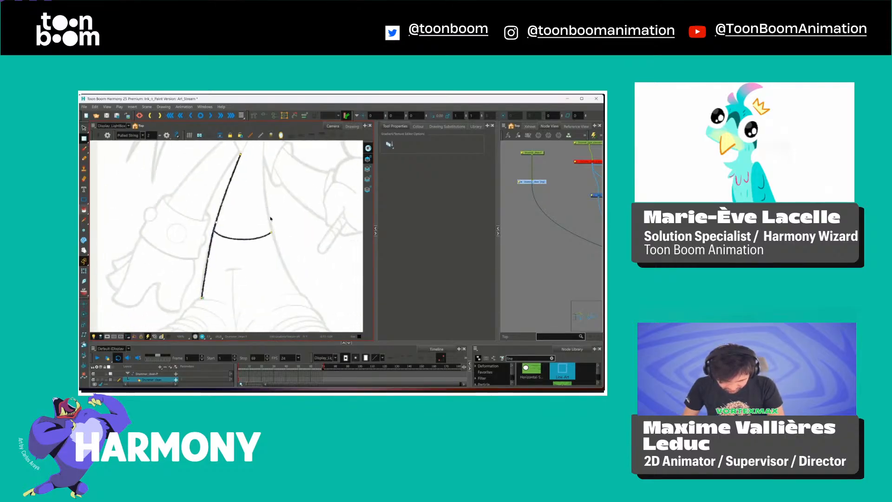
{"action": "key", "text": "alt+s"}
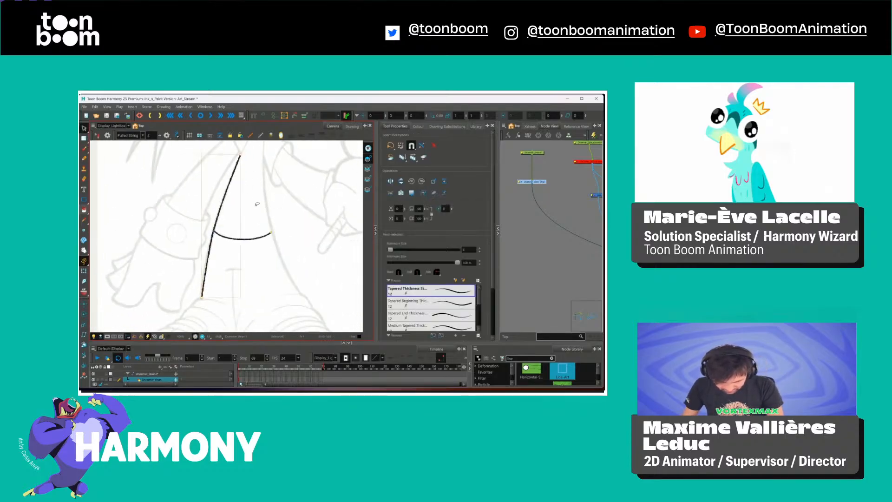
{"action": "left_click", "coordinate": [84, 138]}
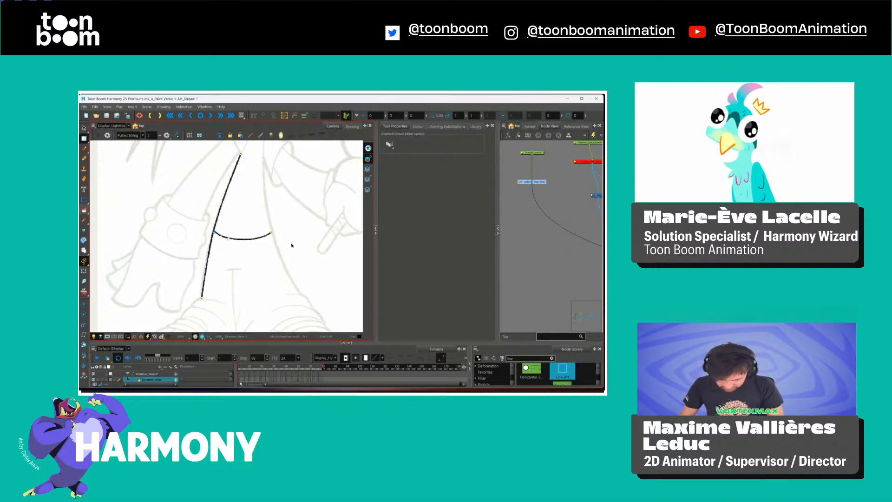
{"action": "key", "text": "2"}
{"action": "key", "text": "2"}
{"action": "key", "text": "2"}
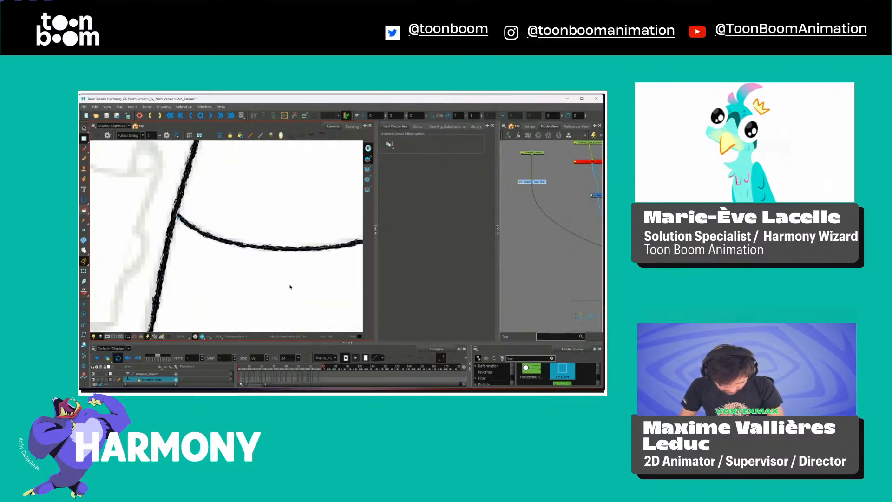
{"action": "left_click_drag", "start_coordinate": [334, 213], "coordinate": [264, 238]}
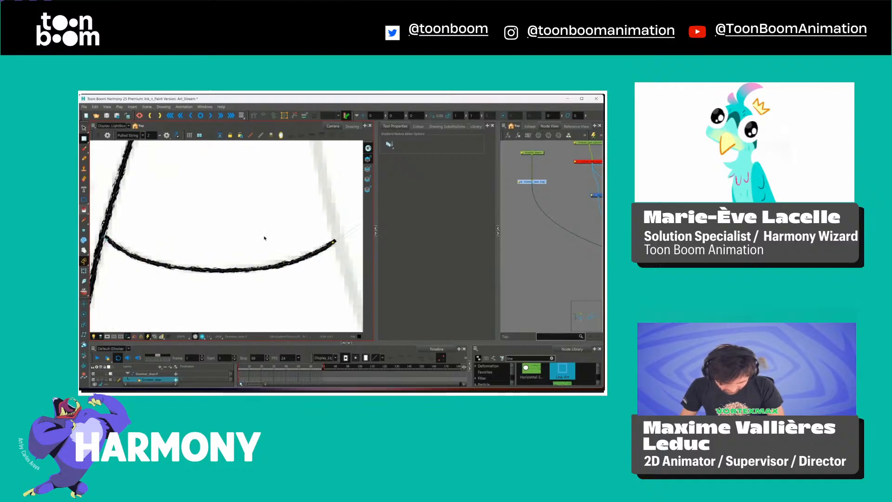
{"action": "key", "text": "1"}
{"action": "key", "text": "1"}
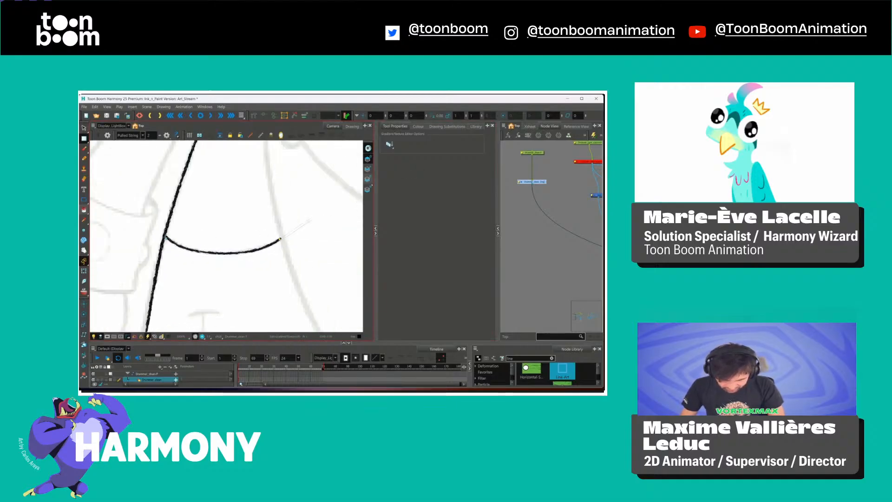
{"action": "left_click_drag", "start_coordinate": [307, 221], "coordinate": [284, 255]}
{"action": "key", "text": "1"}
{"action": "key", "text": "1"}
{"action": "key", "text": "1"}
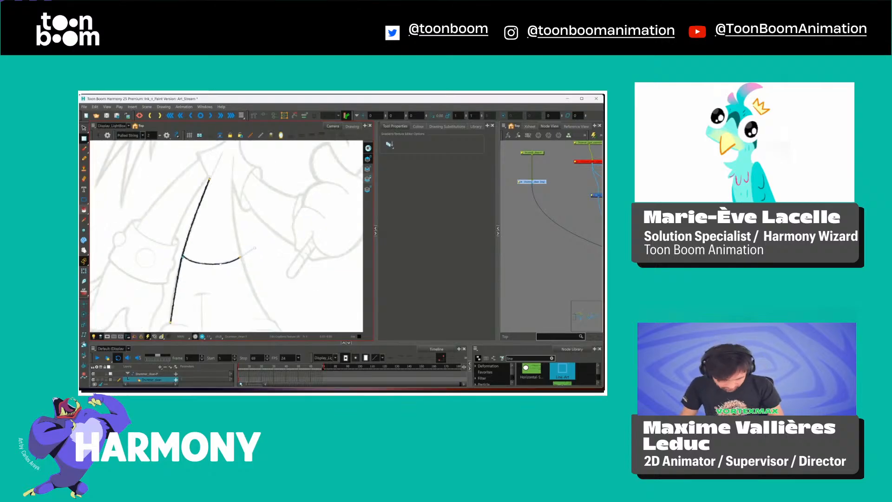
{"action": "mouse_move", "coordinate": [304, 263]}
{"action": "left_mouse_down"}
{"action": "mouse_move", "coordinate": [315, 225]}
{"action": "mouse_move", "coordinate": [330, 225]}
{"action": "left_mouse_up"}
{"action": "left_click_drag", "start_coordinate": [283, 179], "coordinate": [269, 208]}
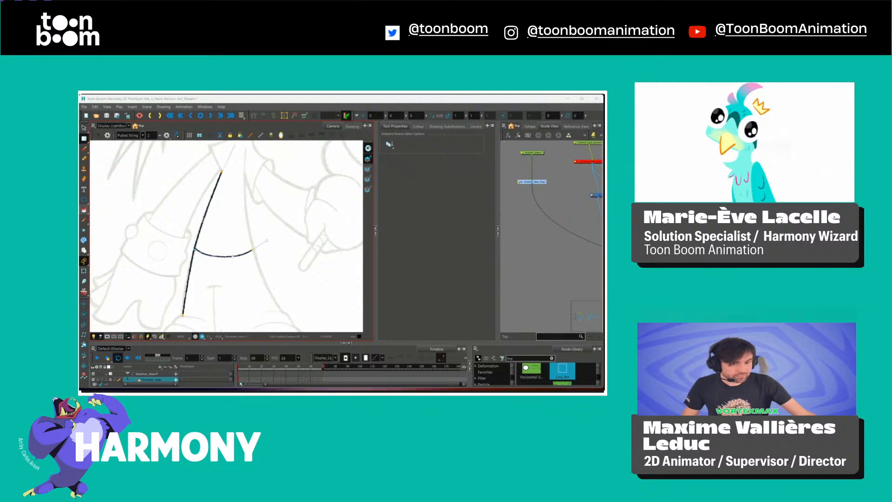
Switch to the Pencil Retouch tool to view its options, and return to the Select tool.
{"action": "left_click", "coordinate": [84, 138]}
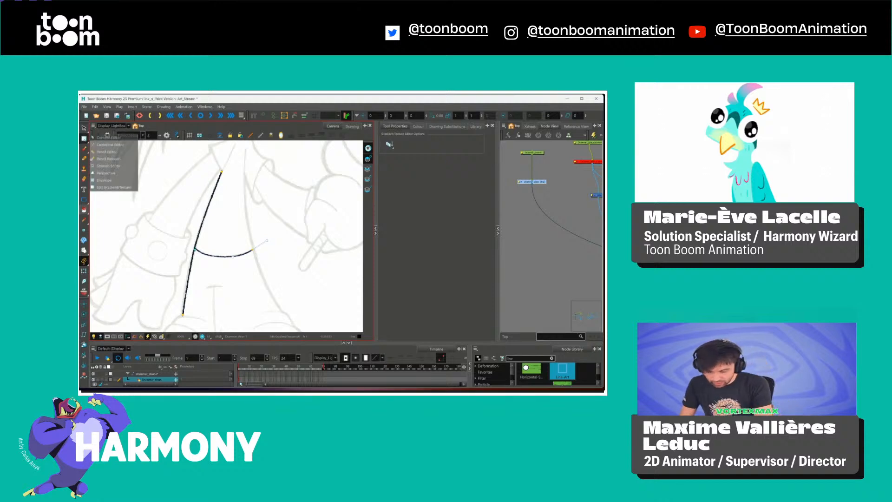
{"action": "left_click", "coordinate": [108, 159]}
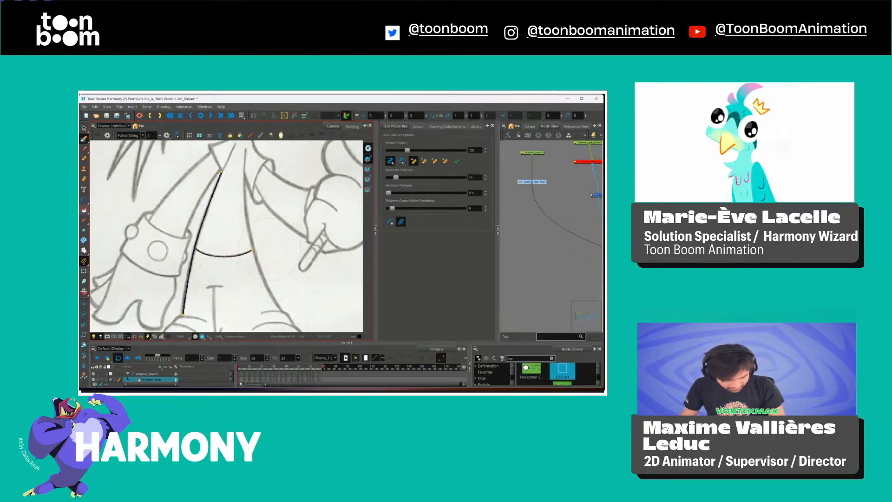
{"action": "key", "text": "alt+s"}
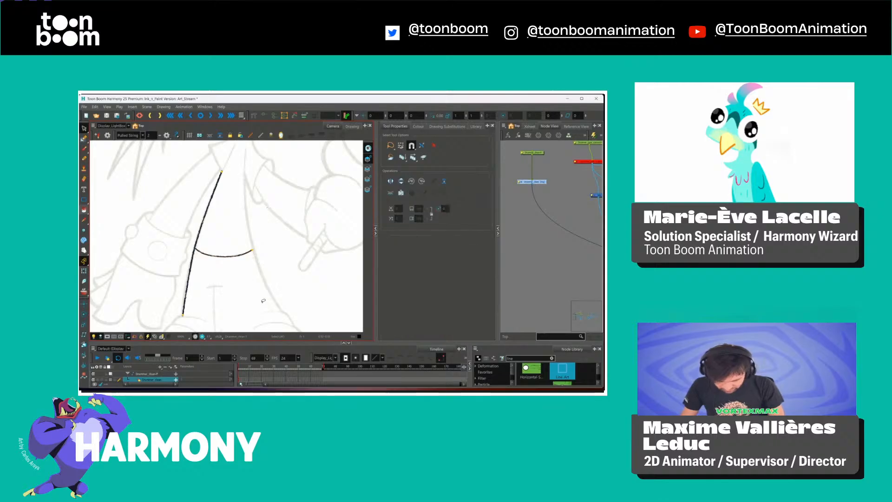
{"action": "left_click", "coordinate": [84, 139]}
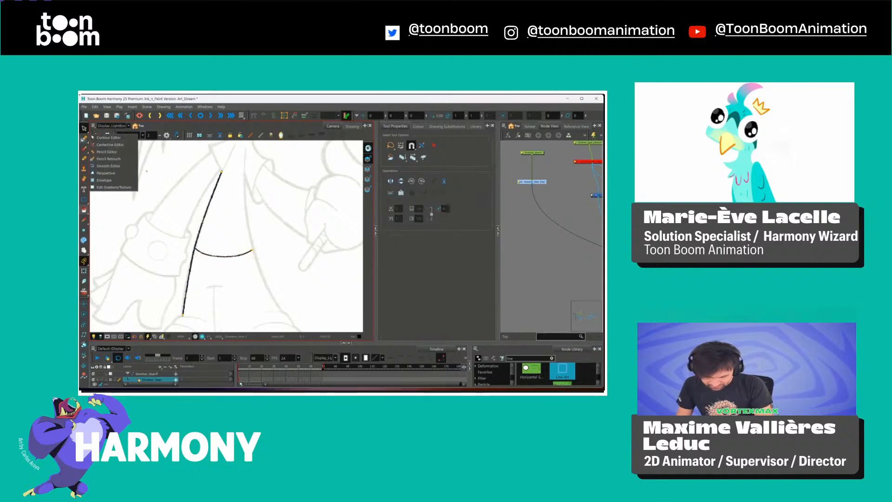
{"action": "left_click", "coordinate": [280, 185]}
Select the traced jacket and hem lines and set their pencil texture to None.
{"action": "key", "text": "1"}
{"action": "key", "text": "1"}
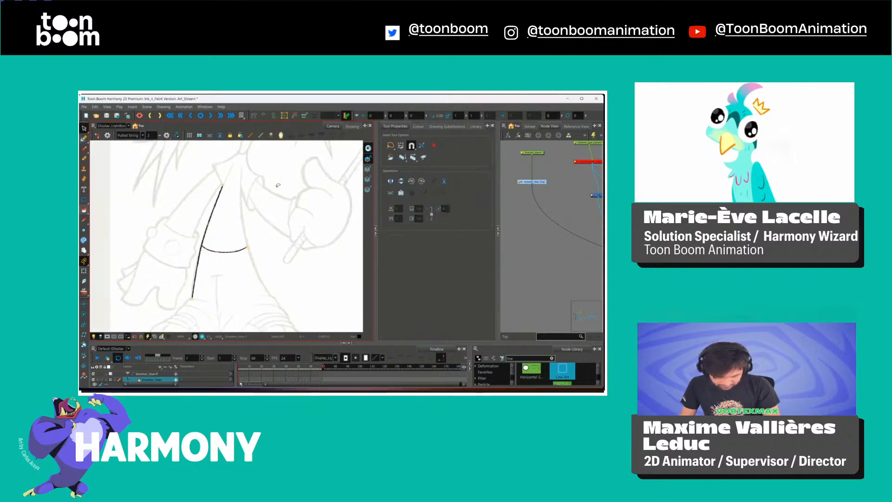
{"action": "key", "text": "space"}
{"action": "left_click_drag", "start_coordinate": [277, 199], "coordinate": [283, 228]}
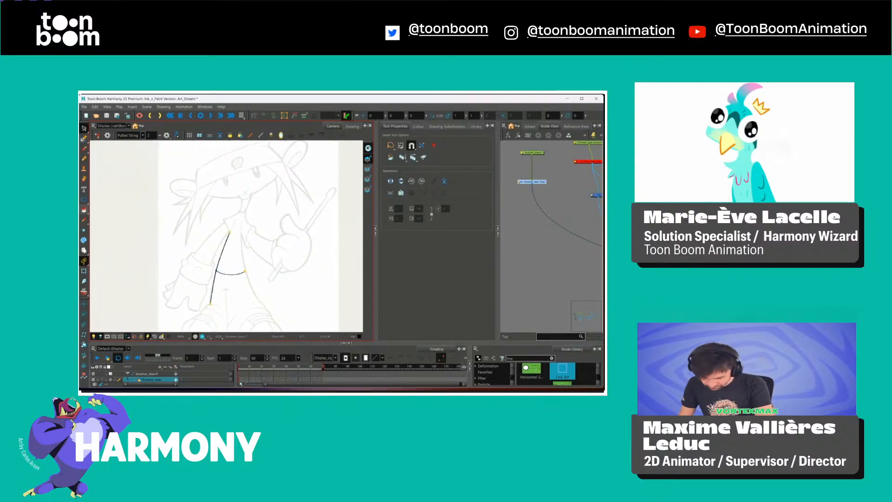
{"action": "key", "text": "alt+/"}
{"action": "key", "text": "space"}
{"action": "left_click_drag", "start_coordinate": [312, 183], "coordinate": [313, 216]}
{"action": "key", "text": "alt+s"}
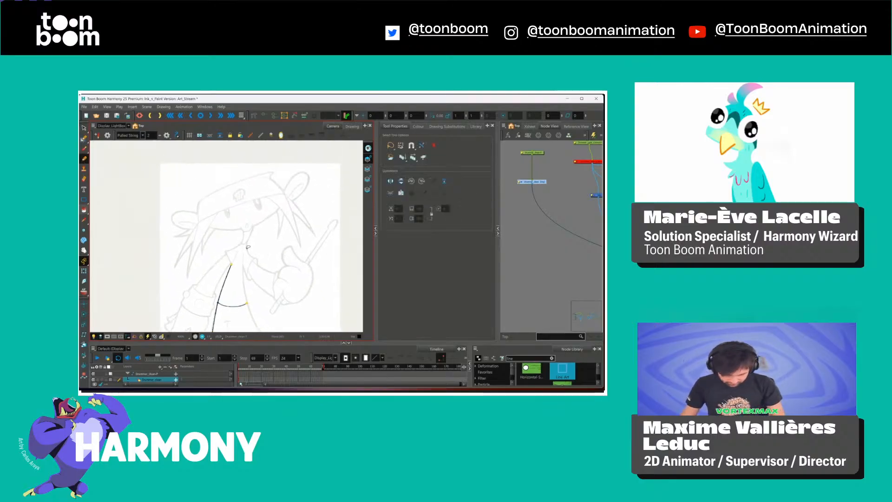
{"action": "key", "text": "alt+/"}
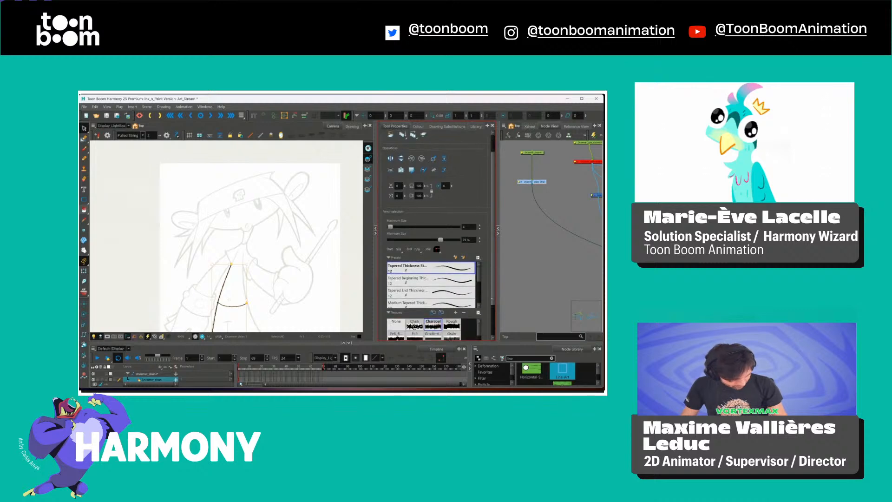
{"action": "scroll", "coordinate": [436, 232], "scroll_direction": "down", "scroll_amount": 2}
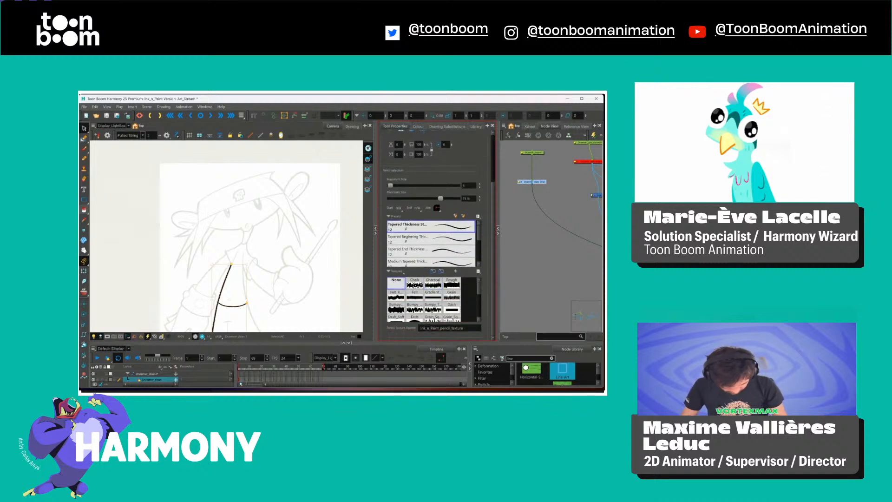
{"action": "key", "text": "alt+s"}
Set the Pencil 1 preset's maximum size and trace the jacket's other edge, the trouser folds and the outline of the legs and shoes.
{"action": "key", "text": "space"}
{"action": "left_click_drag", "start_coordinate": [168, 247], "coordinate": [150, 193]}
{"action": "key", "text": "alt+/"}
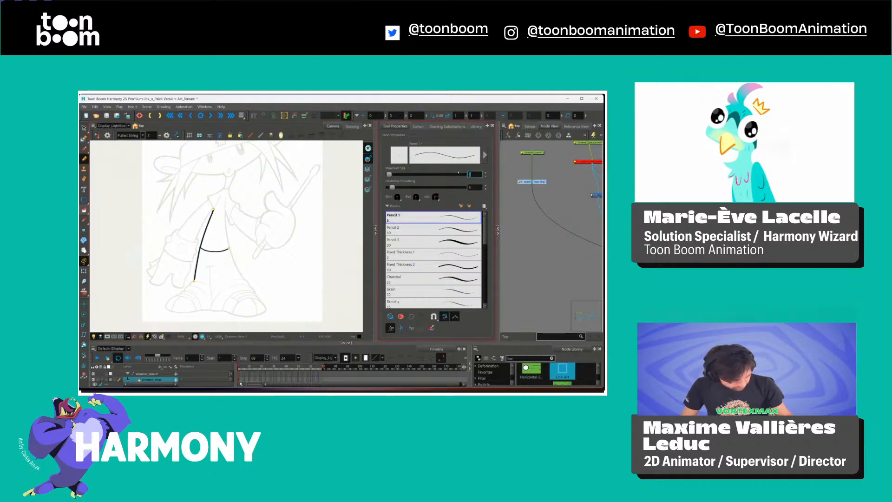
{"action": "key", "text": "Return"}
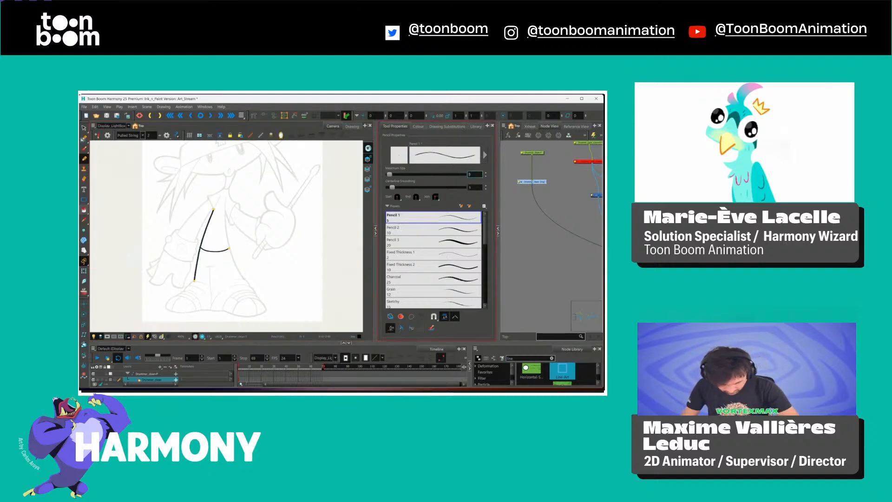
{"action": "left_click_drag", "start_coordinate": [242, 278], "coordinate": [226, 199]}
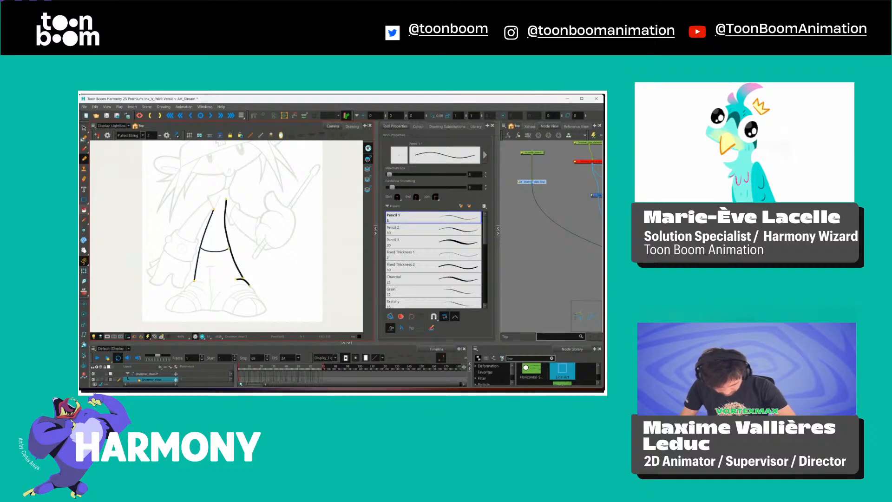
{"action": "left_click_drag", "start_coordinate": [236, 282], "coordinate": [253, 290]}
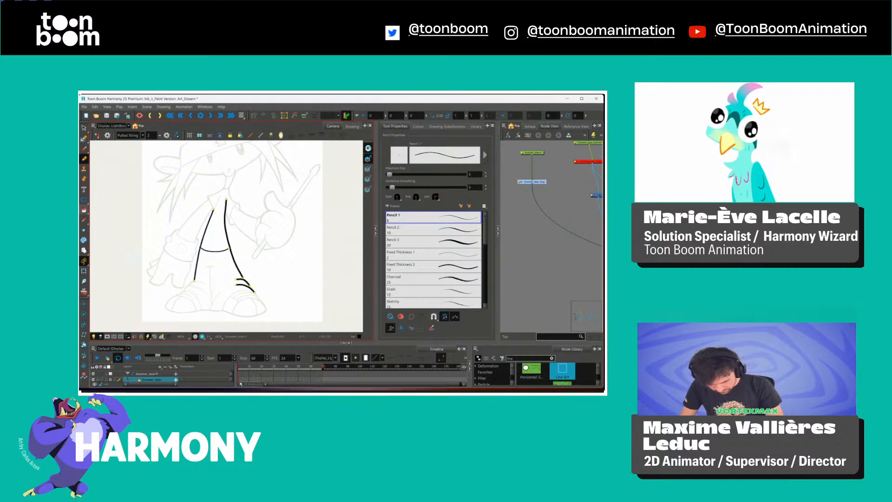
{"action": "mouse_move", "coordinate": [194, 281]}
{"action": "left_mouse_down"}
{"action": "mouse_move", "coordinate": [165, 307]}
{"action": "mouse_move", "coordinate": [254, 316]}
{"action": "mouse_move", "coordinate": [266, 311]}
{"action": "mouse_move", "coordinate": [259, 299]}
{"action": "left_mouse_up"}
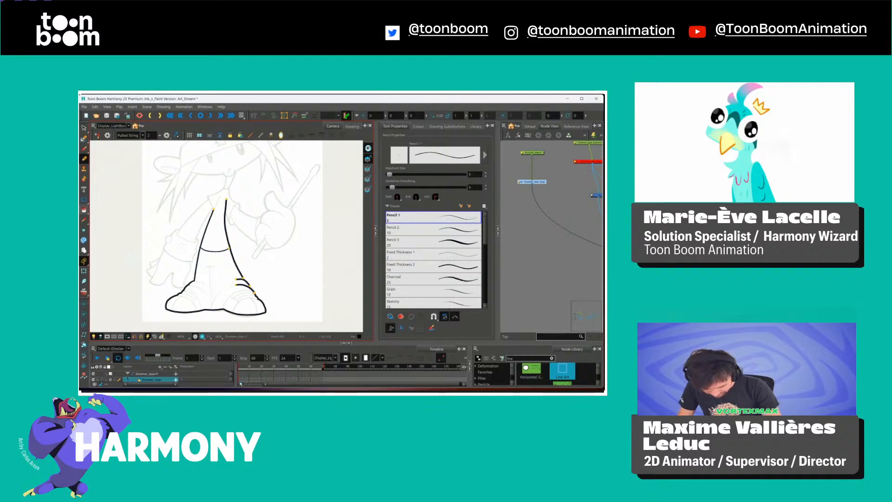
Trace the inner edge of the lowered hand, then the raised arm with its thumbs-up hand and drumstick.
{"action": "mouse_move", "coordinate": [172, 273]}
{"action": "left_mouse_down"}
{"action": "mouse_move", "coordinate": [182, 289]}
{"action": "mouse_move", "coordinate": [190, 262]}
{"action": "left_mouse_up"}
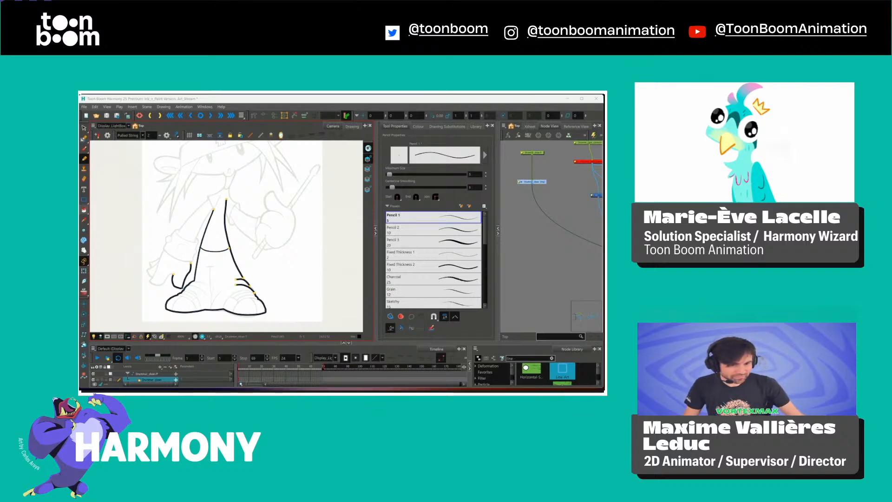
{"action": "key", "text": "Escape"}
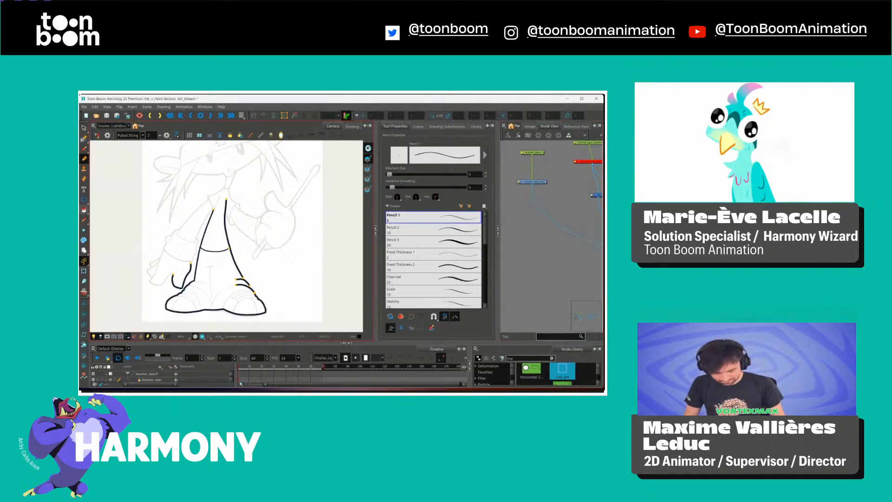
{"action": "mouse_move", "coordinate": [229, 188]}
{"action": "left_mouse_down"}
{"action": "mouse_move", "coordinate": [239, 209]}
{"action": "mouse_move", "coordinate": [233, 225]}
{"action": "mouse_move", "coordinate": [255, 241]}
{"action": "left_mouse_up"}
{"action": "mouse_move", "coordinate": [240, 209]}
{"action": "left_mouse_down"}
{"action": "mouse_move", "coordinate": [269, 212]}
{"action": "mouse_move", "coordinate": [265, 195]}
{"action": "mouse_move", "coordinate": [274, 191]}
{"action": "mouse_move", "coordinate": [295, 220]}
{"action": "mouse_move", "coordinate": [274, 248]}
{"action": "mouse_move", "coordinate": [294, 228]}
{"action": "left_mouse_up"}
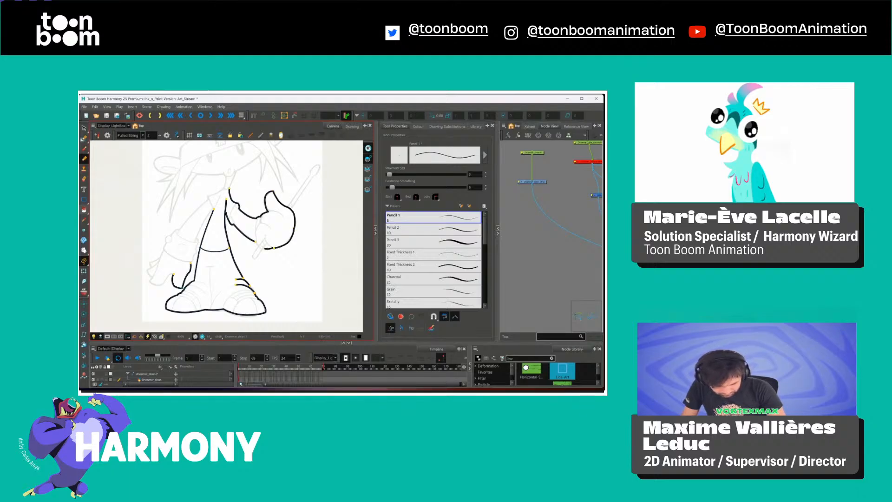
{"action": "mouse_move", "coordinate": [260, 245]}
{"action": "left_mouse_down"}
{"action": "mouse_move", "coordinate": [253, 255]}
{"action": "mouse_move", "coordinate": [263, 249]}
{"action": "left_mouse_up"}
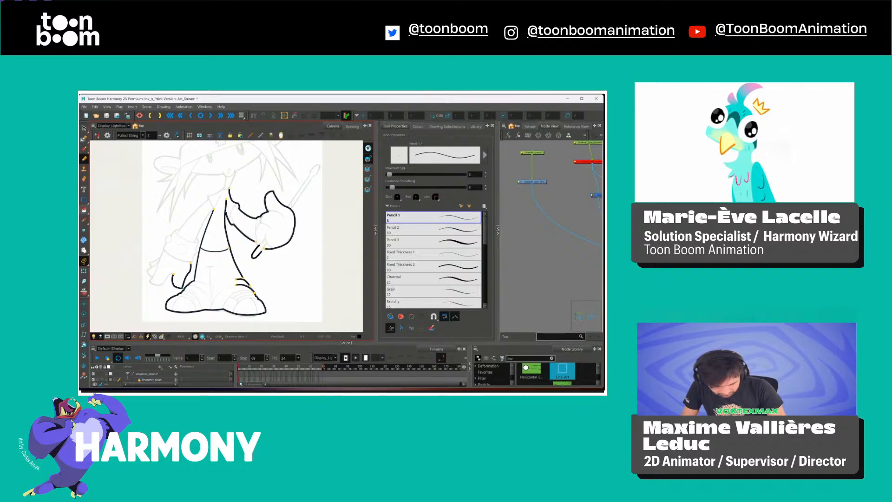
{"action": "left_click_drag", "start_coordinate": [288, 206], "coordinate": [319, 173]}
{"action": "left_click_drag", "start_coordinate": [291, 209], "coordinate": [312, 178]}
Trace the lowered hand's fingers, the glove cuff and both edges of the arm up to the shoulder.
{"action": "key", "text": "space"}
{"action": "left_click_drag", "start_coordinate": [226, 236], "coordinate": [275, 233]}
{"action": "mouse_move", "coordinate": [221, 271]}
{"action": "left_mouse_down"}
{"action": "mouse_move", "coordinate": [201, 282]}
{"action": "mouse_move", "coordinate": [195, 267]}
{"action": "mouse_move", "coordinate": [209, 252]}
{"action": "left_mouse_up"}
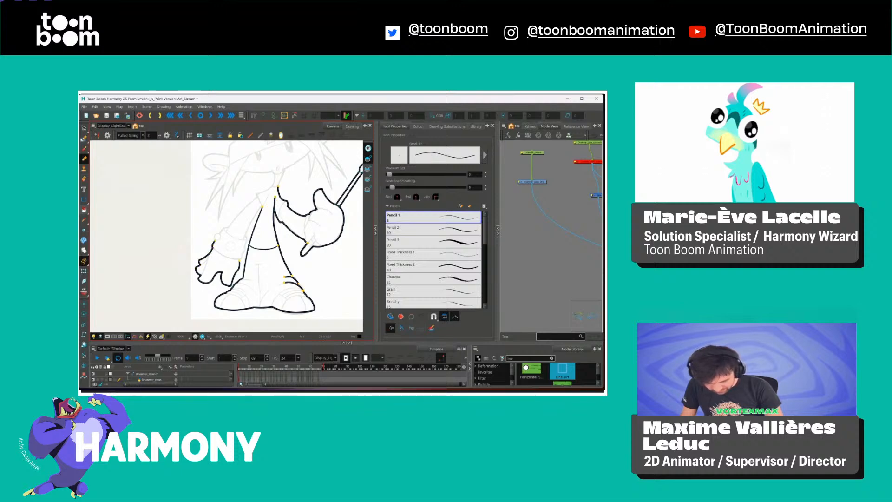
{"action": "left_click_drag", "start_coordinate": [215, 241], "coordinate": [257, 198]}
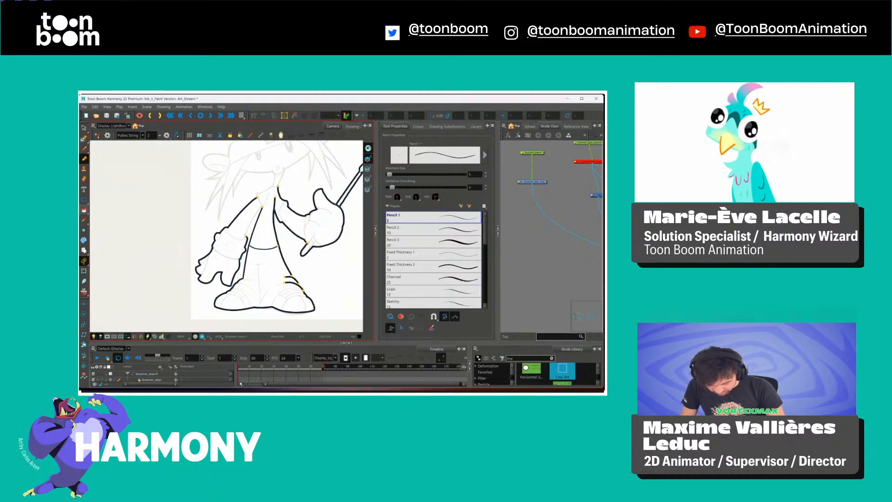
{"action": "left_click_drag", "start_coordinate": [246, 236], "coordinate": [262, 206]}
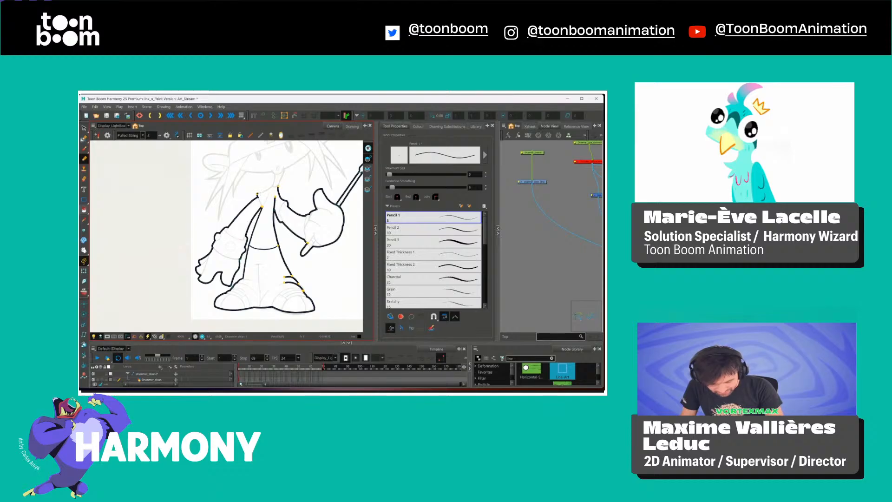
Trace the collar, neck and jaw line and the hair strands on the drumstick side, undoing the last unwanted stroke.
{"action": "mouse_move", "coordinate": [258, 194]}
{"action": "left_mouse_down"}
{"action": "mouse_move", "coordinate": [275, 174]}
{"action": "mouse_move", "coordinate": [313, 181]}
{"action": "mouse_move", "coordinate": [303, 234]}
{"action": "left_mouse_up"}
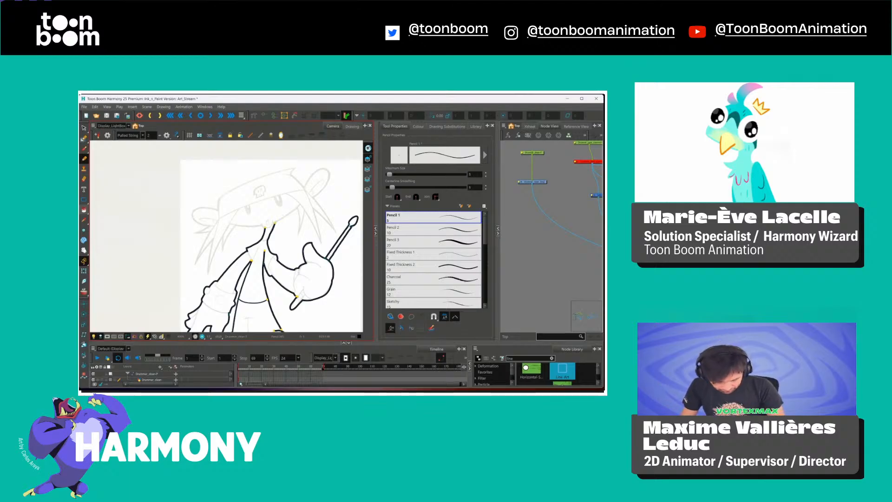
{"action": "left_click_drag", "start_coordinate": [274, 223], "coordinate": [298, 206]}
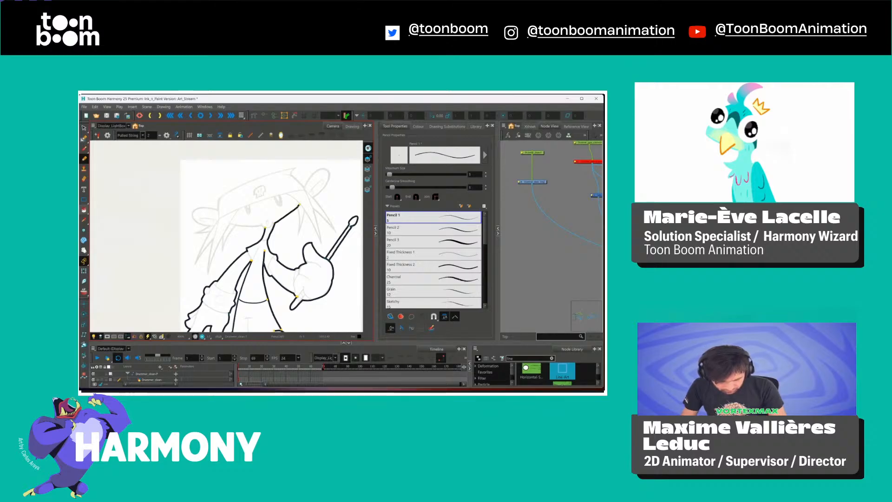
{"action": "mouse_move", "coordinate": [298, 205]}
{"action": "left_mouse_down"}
{"action": "mouse_move", "coordinate": [297, 235]}
{"action": "mouse_move", "coordinate": [302, 214]}
{"action": "mouse_move", "coordinate": [321, 242]}
{"action": "left_mouse_up"}
{"action": "mouse_move", "coordinate": [313, 208]}
{"action": "left_mouse_down"}
{"action": "mouse_move", "coordinate": [335, 233]}
{"action": "mouse_move", "coordinate": [306, 160]}
{"action": "left_mouse_up"}
{"action": "key", "text": "ctrl+z"}
{"action": "key", "text": "alt+s"}
{"action": "left_click_drag", "start_coordinate": [302, 205], "coordinate": [328, 234]}
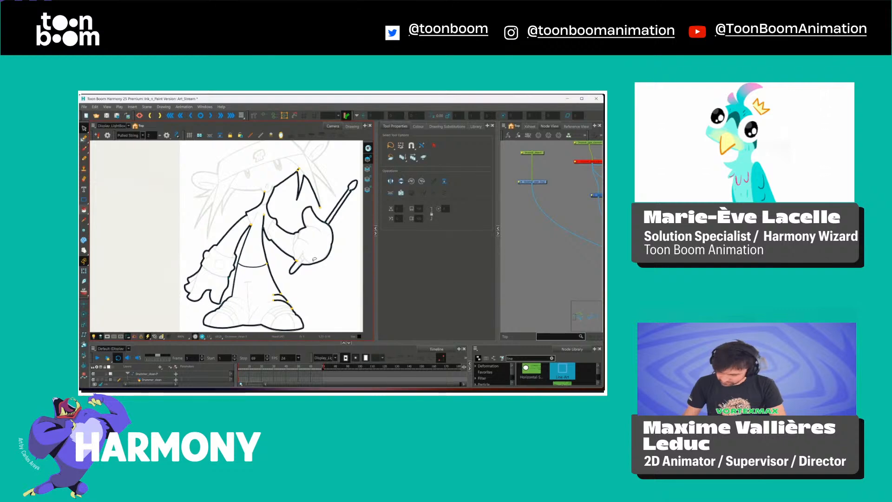
Activate the Pencil Retouch tool and frame the whole drummer drawing in the camera view.
{"action": "key", "text": "1"}
{"action": "key", "text": "1"}
{"action": "key", "text": "1"}
{"action": "key", "text": "1"}
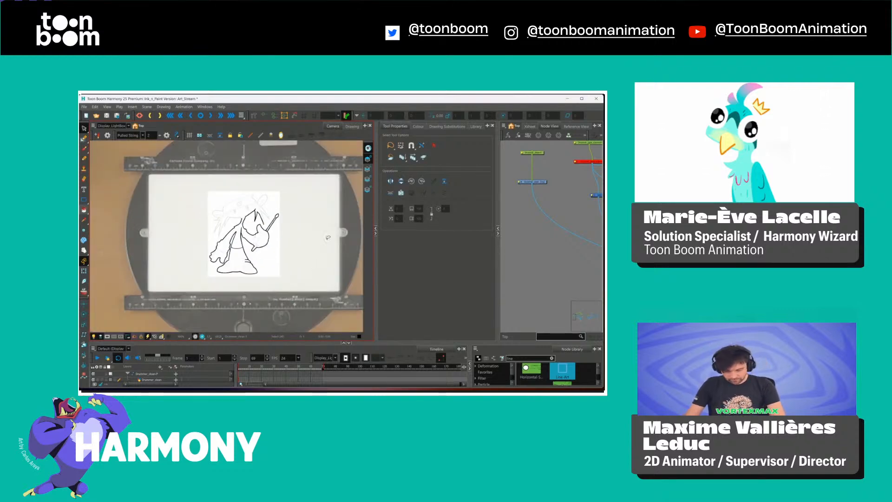
{"action": "left_click_drag", "start_coordinate": [305, 270], "coordinate": [335, 274]}
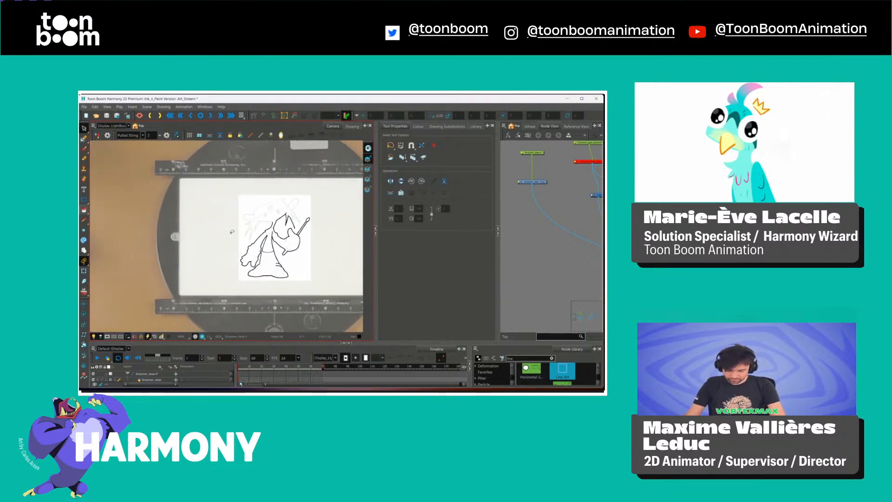
{"action": "left_click", "coordinate": [84, 139]}
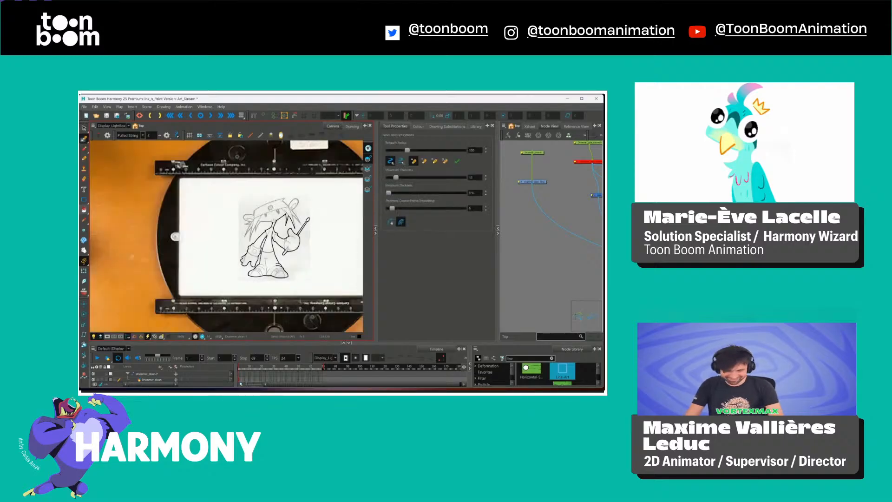
{"action": "key", "text": "2"}
{"action": "key", "text": "2"}
{"action": "key", "text": "2"}
{"action": "left_click_drag", "start_coordinate": [344, 275], "coordinate": [259, 242]}
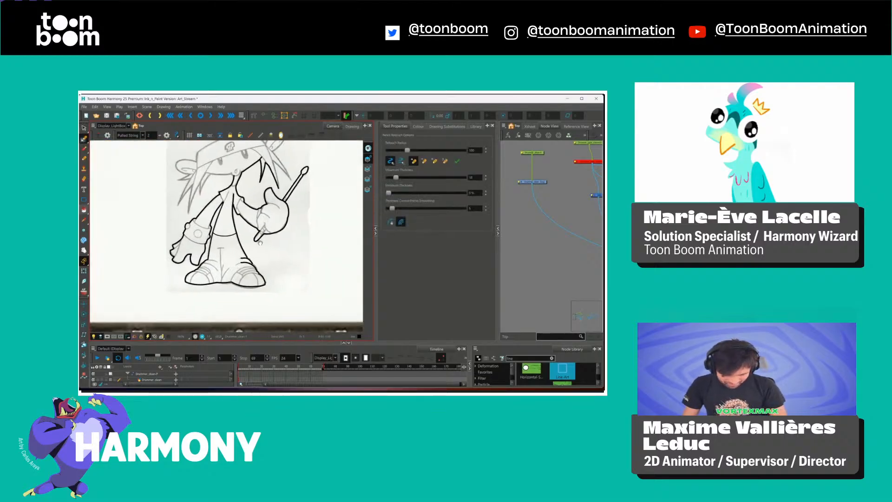
{"action": "left_click_drag", "start_coordinate": [304, 211], "coordinate": [301, 225]}
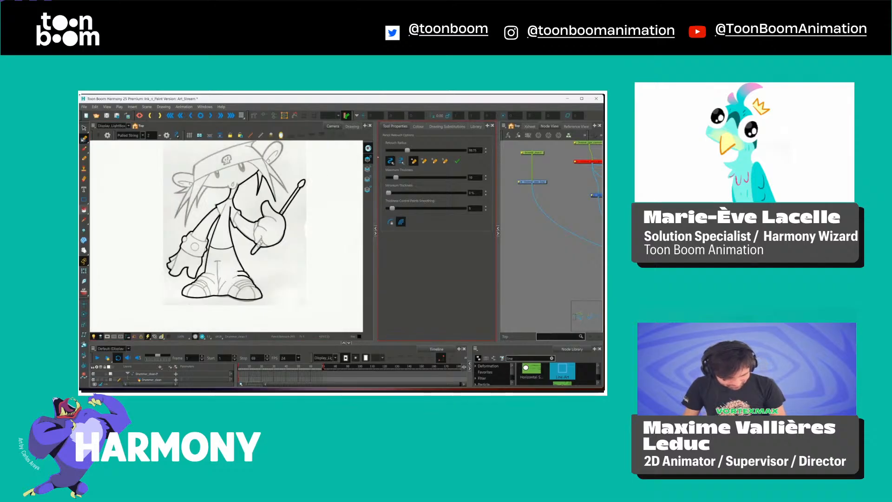
Resize the Pencil Retouch tool's retouch radius and keep its Adjust Thickness mode active.
{"action": "left_click_drag", "start_coordinate": [407, 150], "coordinate": [400, 150]}
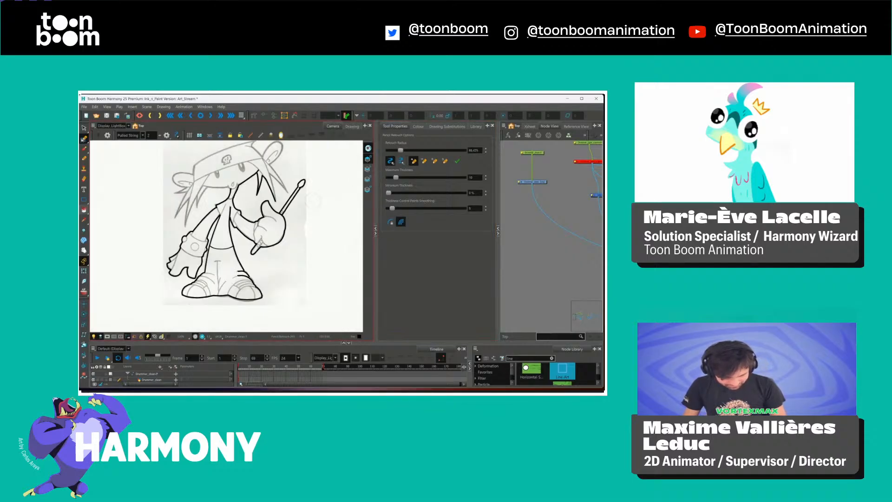
{"action": "key", "text": "o"}
{"action": "left_click_drag", "start_coordinate": [320, 201], "coordinate": [325, 207]}
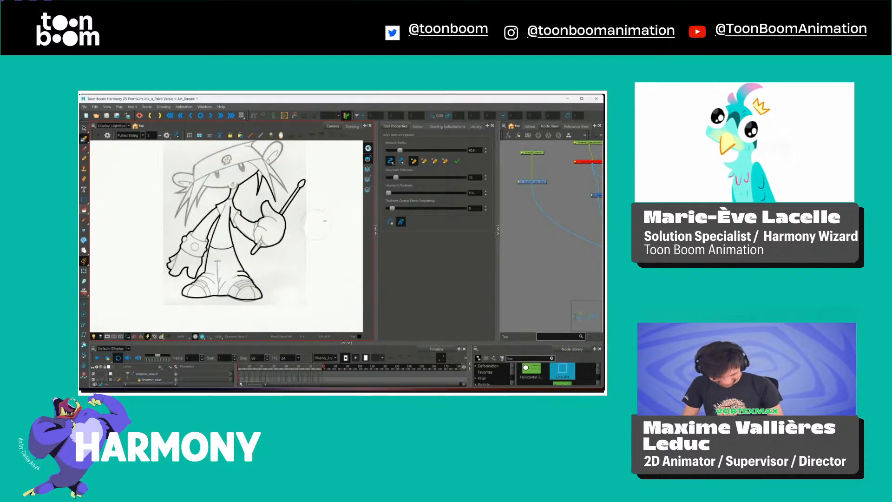
{"action": "left_click_drag", "start_coordinate": [323, 218], "coordinate": [327, 218]}
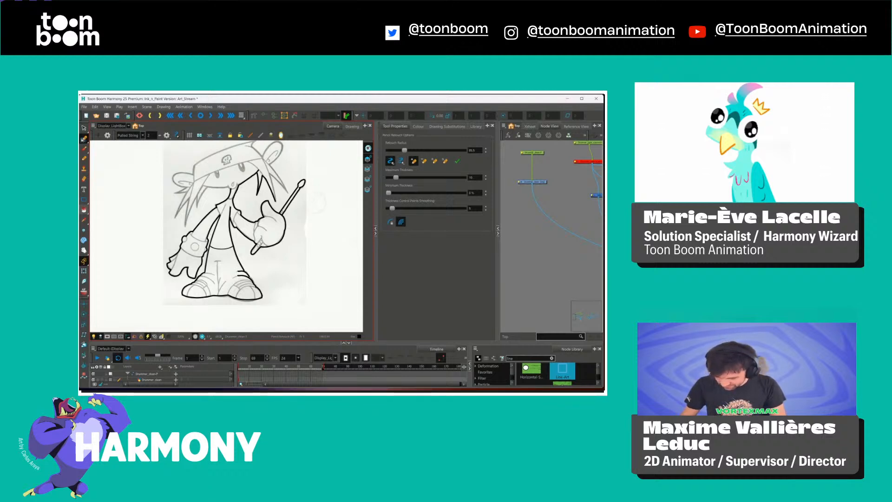
{"action": "left_click_drag", "start_coordinate": [319, 207], "coordinate": [325, 203]}
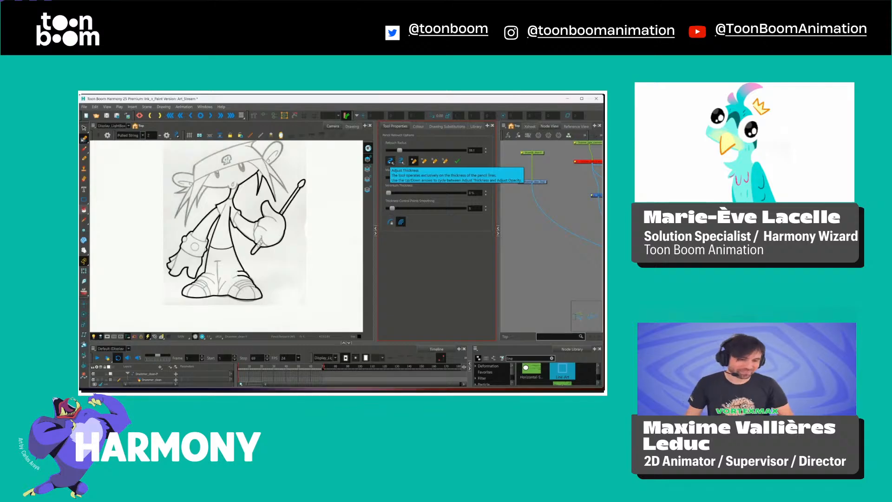
{"action": "left_click", "coordinate": [390, 161]}
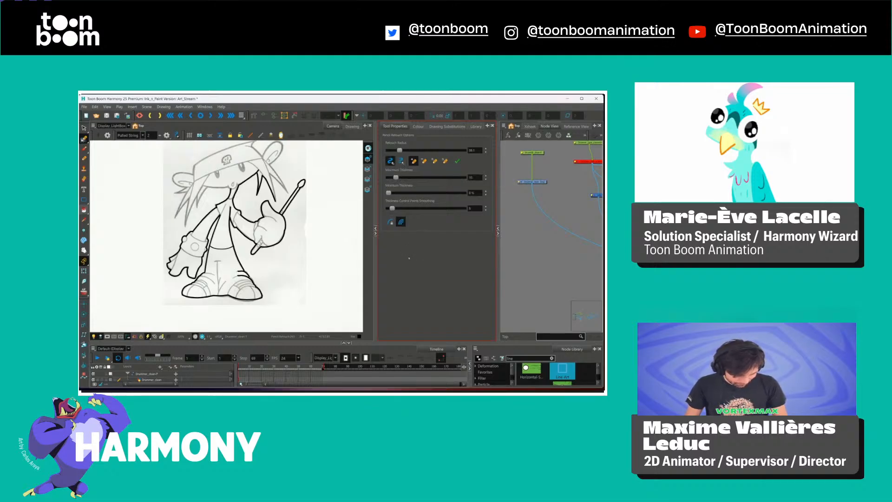
Switch the Pencil Retouch tool to Adjust Opacity and try out its minimum and maximum opacity settings.
{"action": "scroll", "coordinate": [337, 222], "scroll_direction": "up", "scroll_amount": 2}
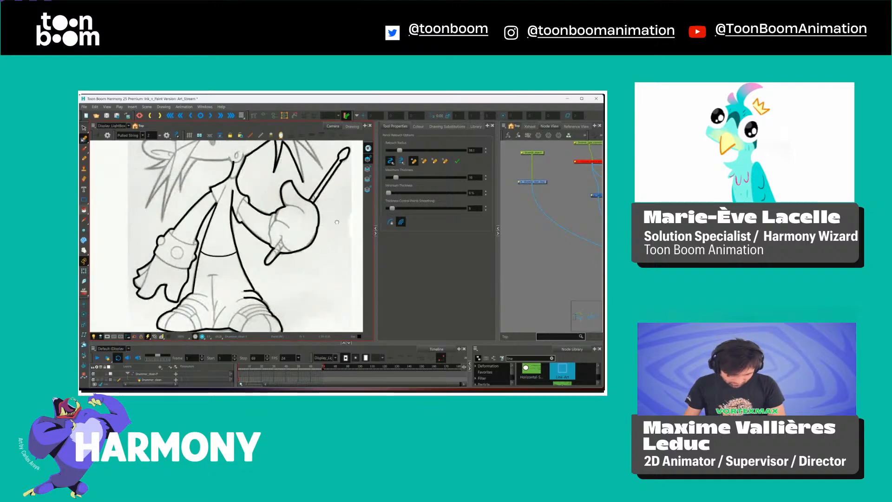
{"action": "left_click_drag", "start_coordinate": [337, 222], "coordinate": [298, 253]}
{"action": "left_click", "coordinate": [401, 161]}
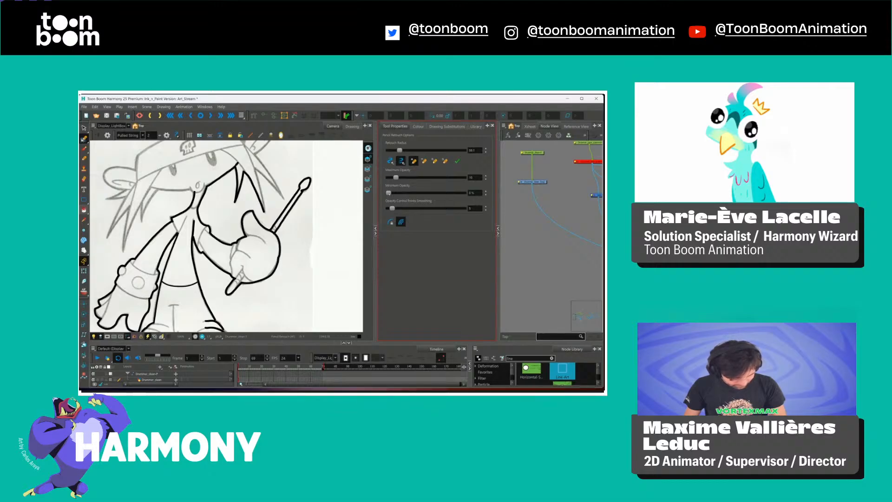
{"action": "left_click_drag", "start_coordinate": [388, 192], "coordinate": [424, 192]}
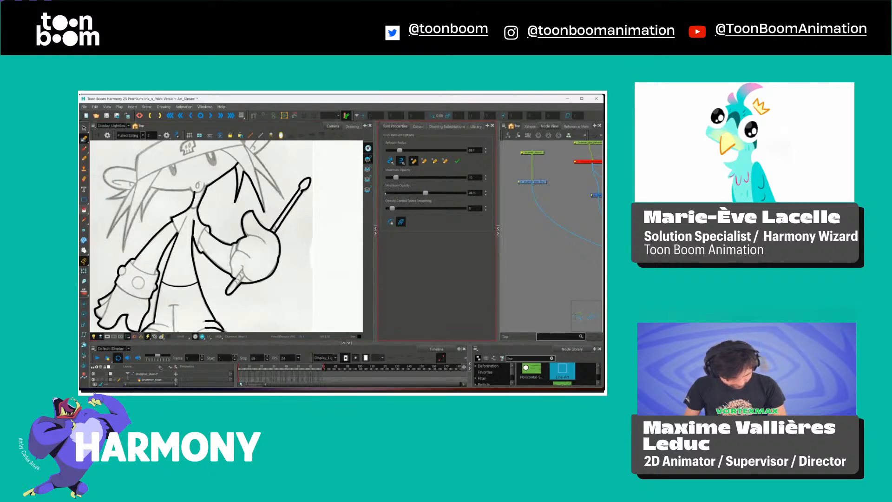
{"action": "left_click_drag", "start_coordinate": [426, 193], "coordinate": [444, 177]}
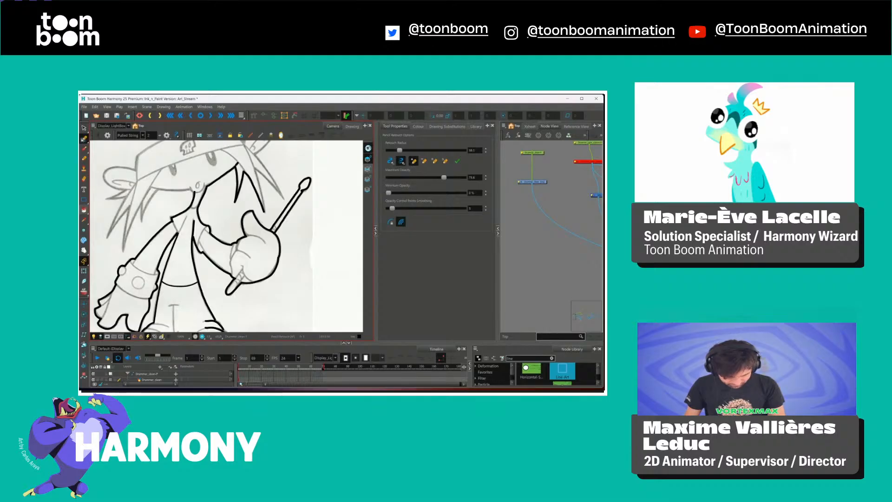
{"action": "key", "text": "alt+s"}
{"action": "mouse_move", "coordinate": [347, 183]}
{"action": "left_mouse_down"}
{"action": "mouse_move", "coordinate": [353, 164]}
{"action": "mouse_move", "coordinate": [359, 192]}
{"action": "mouse_move", "coordinate": [332, 192]}
{"action": "left_mouse_up"}
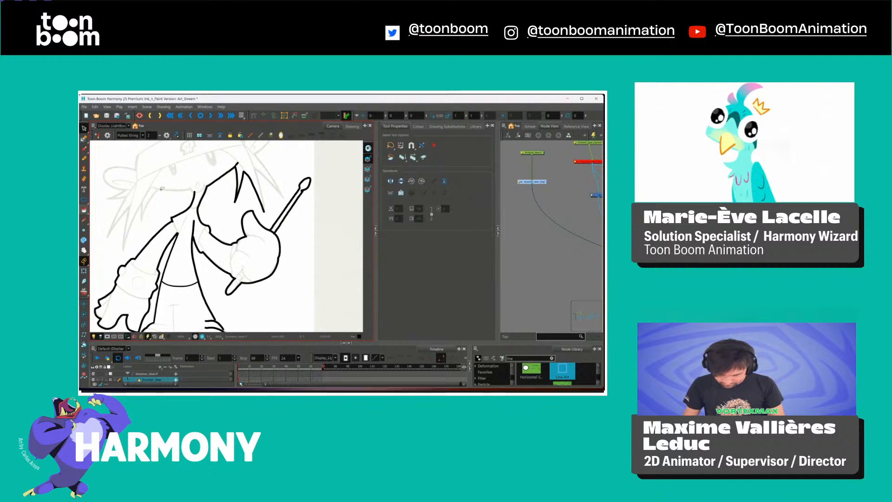
Return to the Pencil Retouch tool in Adjust Opacity, switch to its third retouch mode and set the maximum opacity to 0.
{"action": "left_click", "coordinate": [84, 139]}
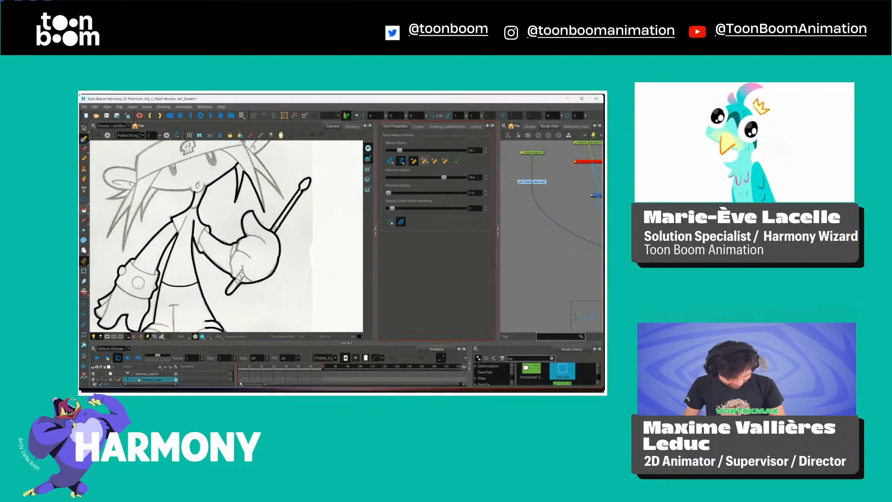
{"action": "left_click", "coordinate": [435, 161]}
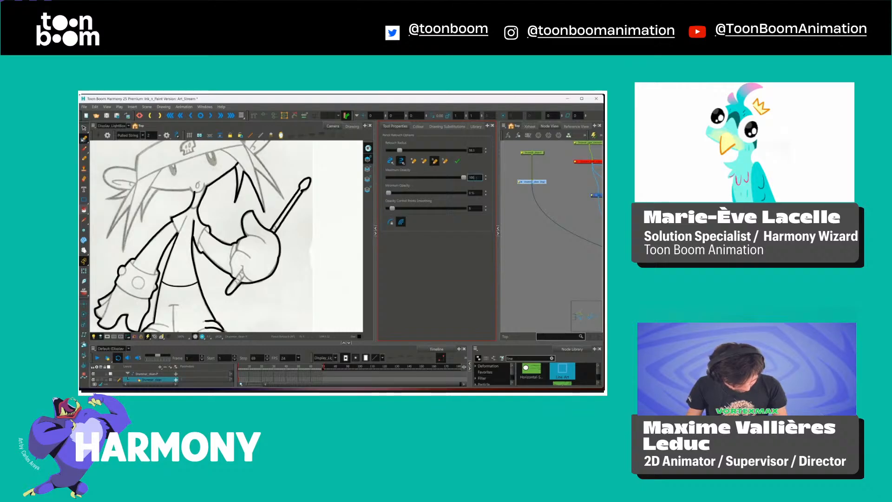
{"action": "type", "text": "0"}
{"action": "key", "text": "Return"}
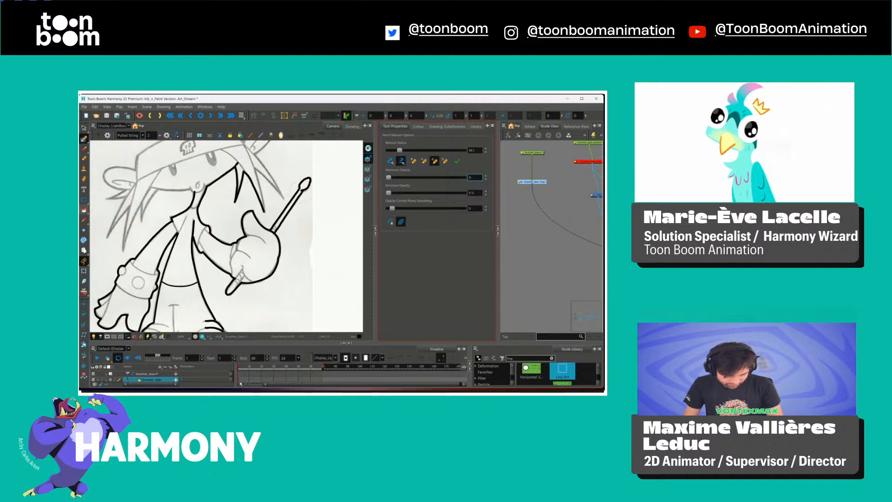
Try fading the drumstick and hand outline with Pencil Retouch, inspect the strokes up close with the Select tool and clear the selection.
{"action": "mouse_move", "coordinate": [299, 188]}
{"action": "left_mouse_down"}
{"action": "mouse_move", "coordinate": [273, 229]}
{"action": "mouse_move", "coordinate": [275, 267]}
{"action": "mouse_move", "coordinate": [253, 194]}
{"action": "mouse_move", "coordinate": [246, 264]}
{"action": "mouse_move", "coordinate": [238, 260]}
{"action": "mouse_move", "coordinate": [241, 280]}
{"action": "left_mouse_up"}
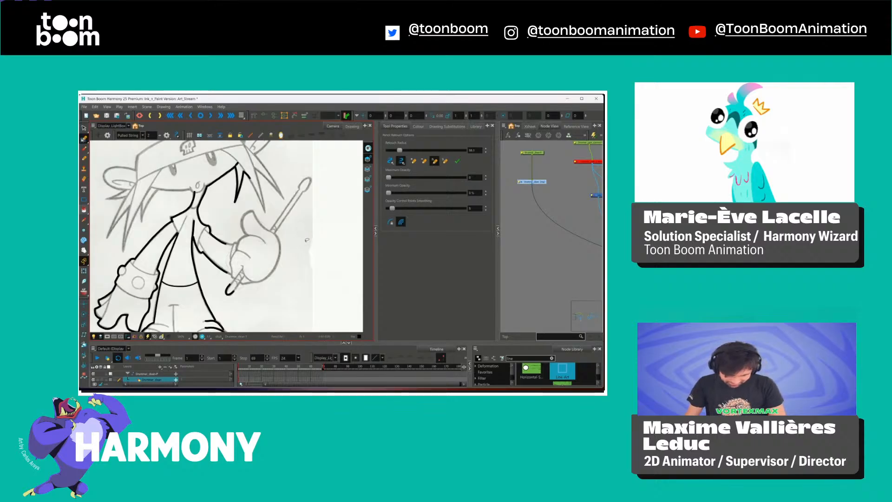
{"action": "scroll", "coordinate": [302, 242], "scroll_direction": "up", "scroll_amount": 5}
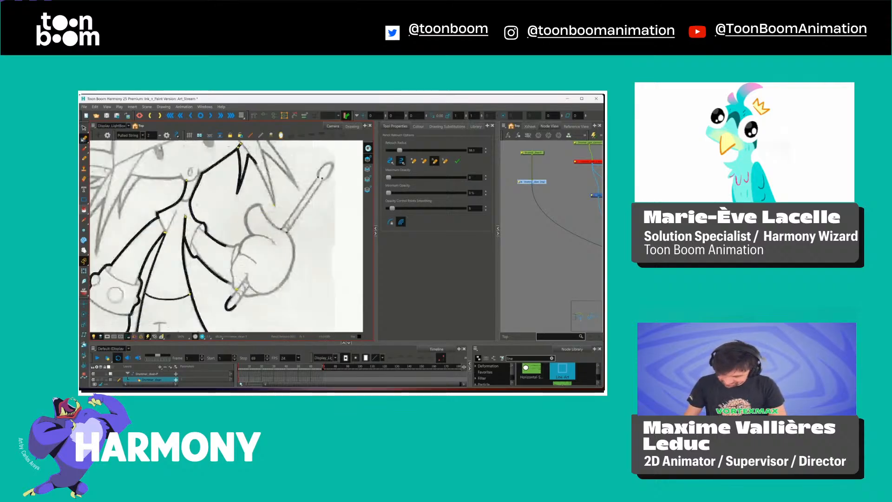
{"action": "key", "text": "alt+s"}
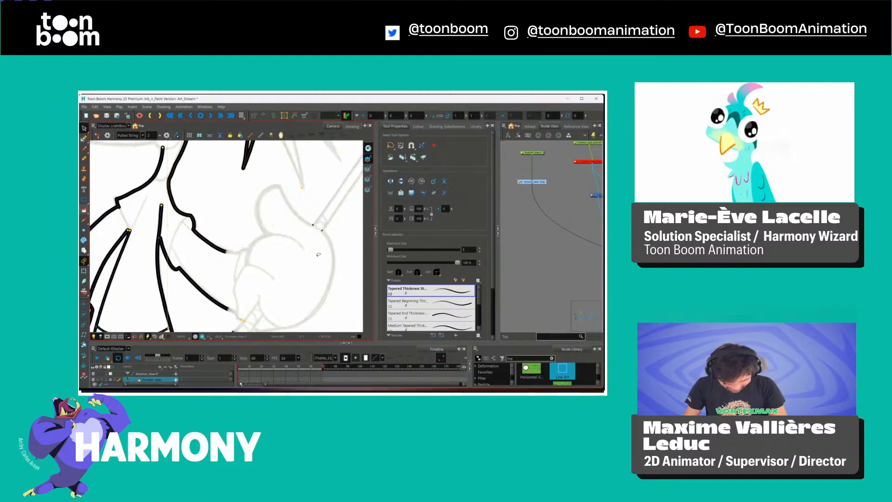
{"action": "scroll", "coordinate": [319, 258], "scroll_direction": "down", "scroll_amount": 5}
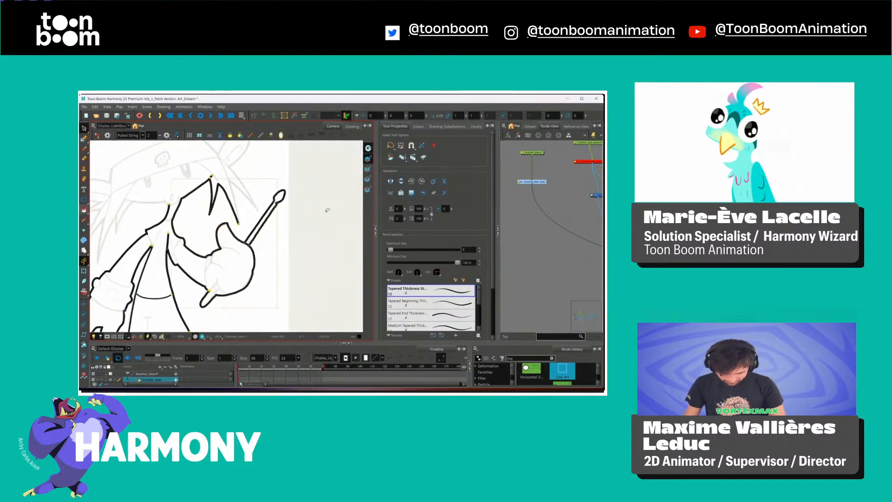
{"action": "left_click", "coordinate": [327, 210]}
{"action": "scroll", "coordinate": [321, 226], "scroll_direction": "down", "scroll_amount": 3}
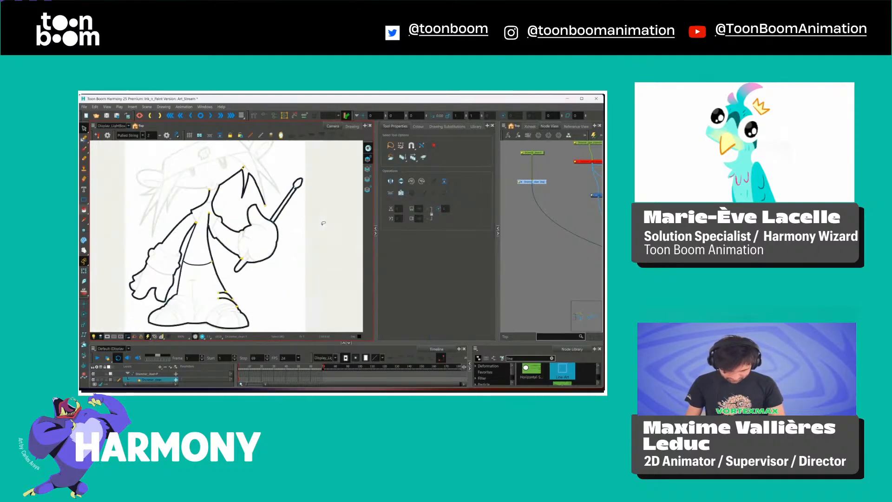
Try setting the maximum size of all the drummer's pencil lines to 0, undo it and deselect the lines.
{"action": "scroll", "coordinate": [324, 223], "scroll_direction": "down", "scroll_amount": 2}
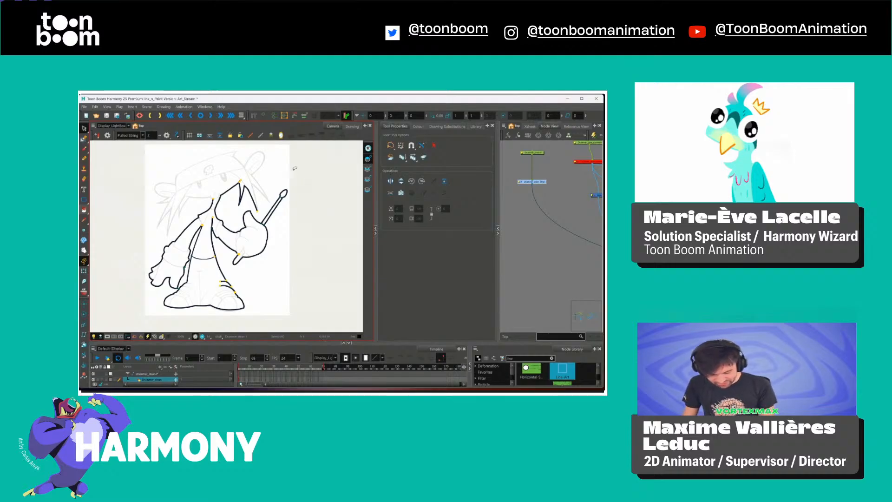
{"action": "key", "text": "ctrl+a"}
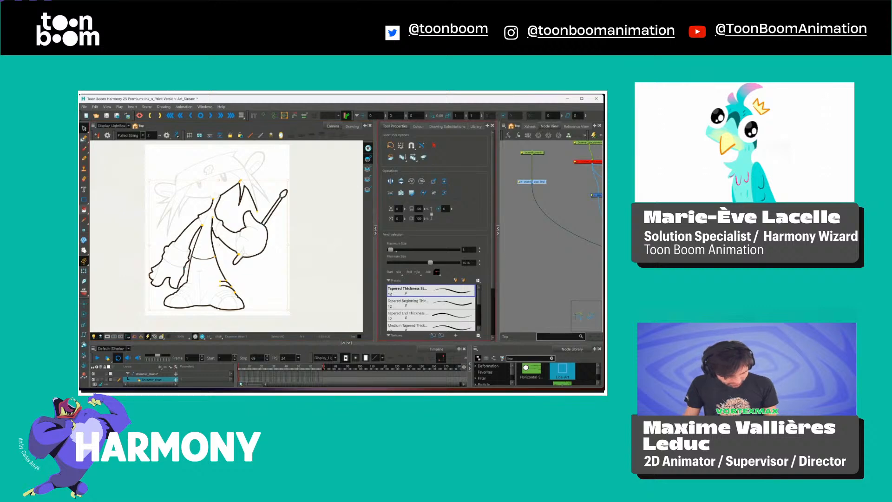
{"action": "left_click_drag", "start_coordinate": [391, 250], "coordinate": [367, 257]}
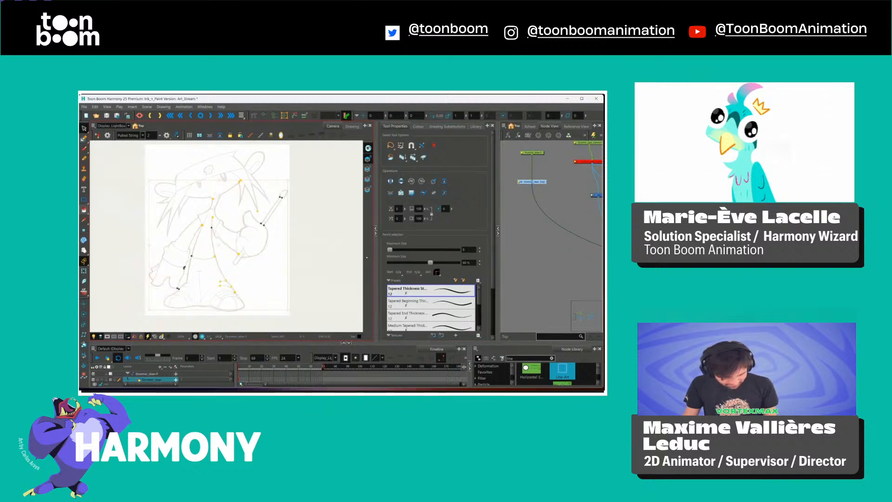
{"action": "left_click", "coordinate": [317, 236]}
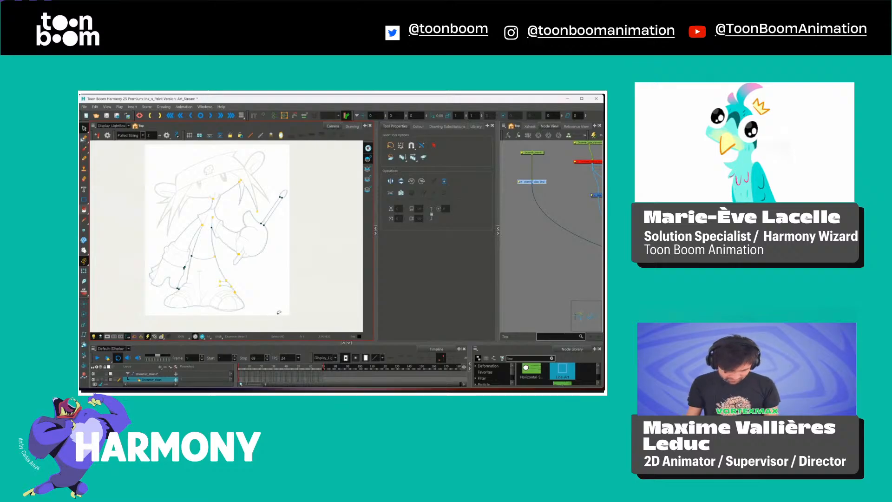
{"action": "key", "text": "ctrl+z"}
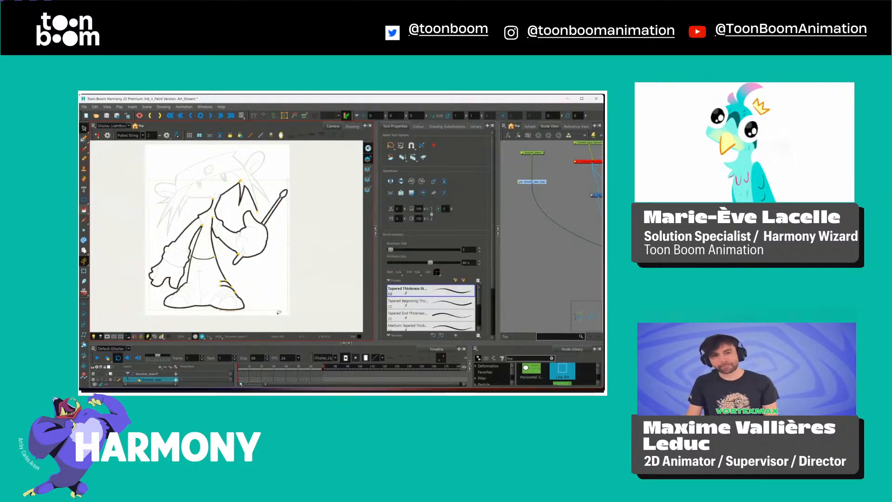
{"action": "left_click", "coordinate": [319, 209]}
Try fading the drumstick outline with Pencil Retouch, raising the maximum opacity to about 31, and undo the retouch.
{"action": "left_click", "coordinate": [84, 138]}
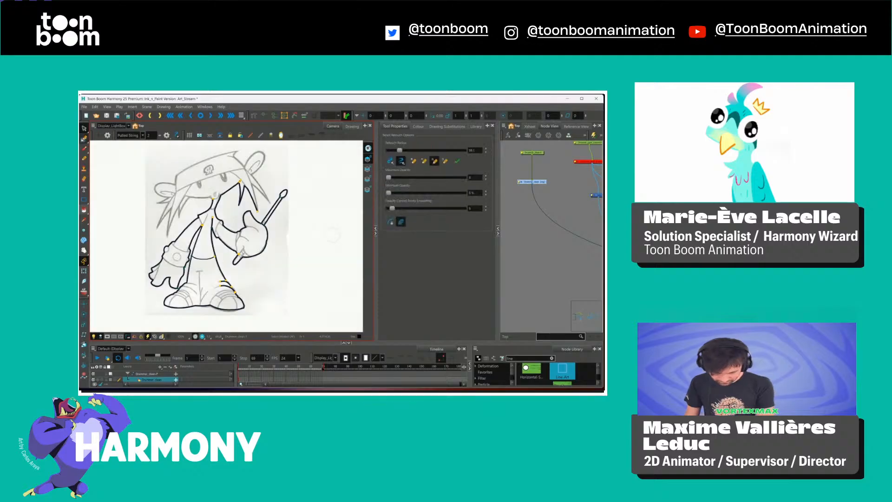
{"action": "key", "text": "2"}
{"action": "key", "text": "2"}
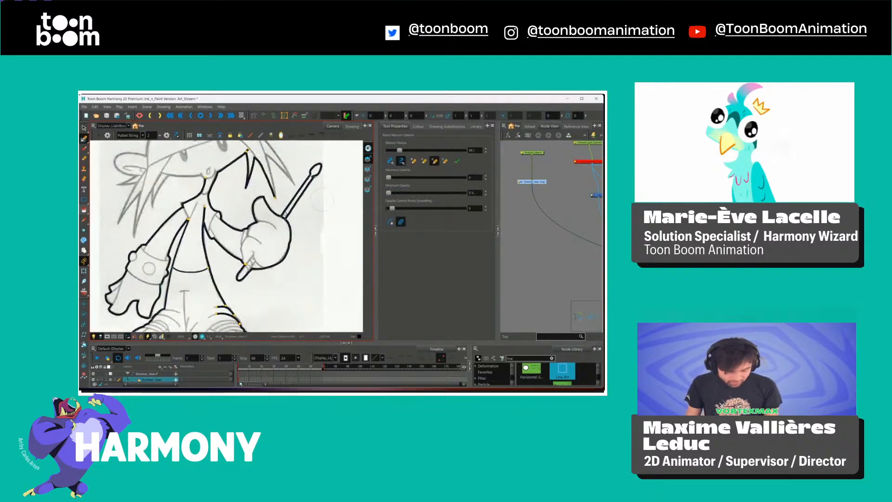
{"action": "left_click_drag", "start_coordinate": [323, 206], "coordinate": [257, 252]}
{"action": "key", "text": "2"}
{"action": "left_click_drag", "start_coordinate": [388, 177], "coordinate": [412, 177]}
{"action": "mouse_move", "coordinate": [255, 212]}
{"action": "left_mouse_down"}
{"action": "mouse_move", "coordinate": [271, 190]}
{"action": "mouse_move", "coordinate": [236, 245]}
{"action": "left_mouse_up"}
{"action": "key", "text": "2"}
{"action": "key", "text": "2"}
{"action": "key", "text": "2"}
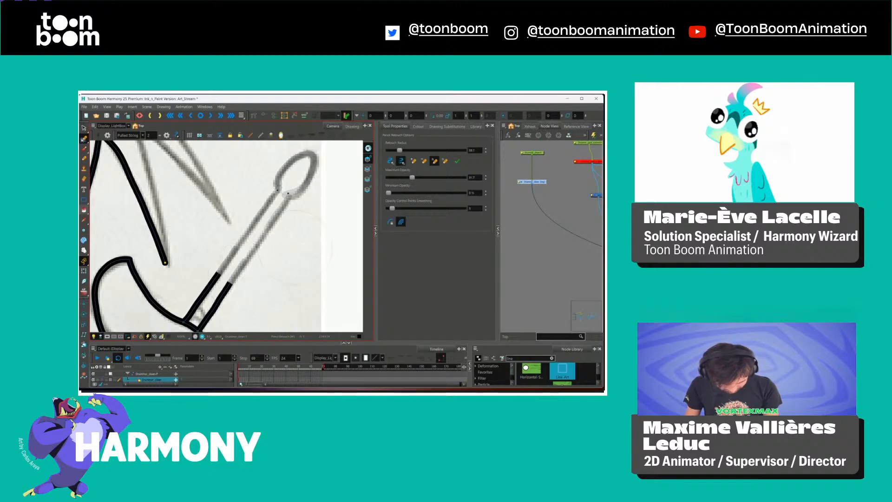
{"action": "key", "text": "ctrl+z"}
Lower the Pencil Retouch maximum opacity to about 11, try a retouch stroke along the drumstick and undo it.
{"action": "left_click_drag", "start_coordinate": [412, 177], "coordinate": [397, 178]}
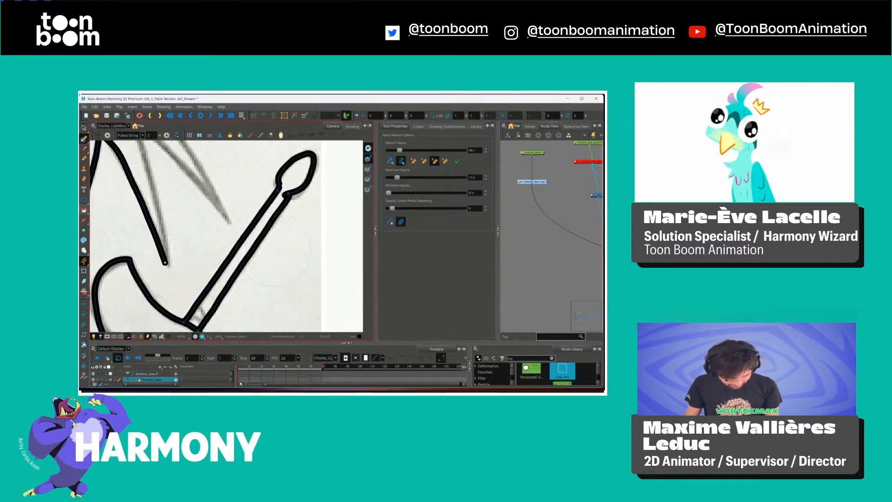
{"action": "left_click_drag", "start_coordinate": [279, 188], "coordinate": [246, 245]}
{"action": "key", "text": "1"}
{"action": "key", "text": "1"}
{"action": "key", "text": "ctrl+z"}
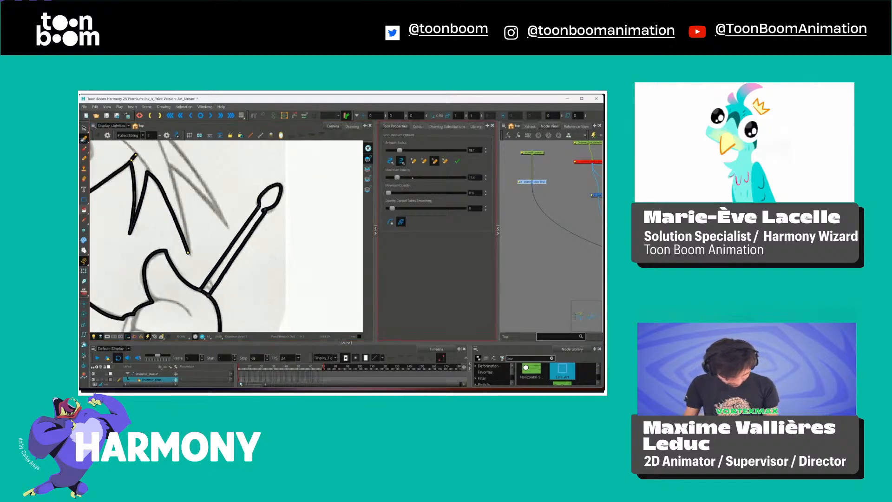
Raise the Pencil Retouch maximum opacity to about 87 and try retouching the drumstick outline.
{"action": "left_click_drag", "start_coordinate": [397, 178], "coordinate": [454, 177]}
{"action": "mouse_move", "coordinate": [278, 189]}
{"action": "left_mouse_down"}
{"action": "mouse_move", "coordinate": [212, 292]}
{"action": "mouse_move", "coordinate": [227, 258]}
{"action": "left_mouse_up"}
{"action": "mouse_move", "coordinate": [257, 303]}
{"action": "left_mouse_down"}
{"action": "mouse_move", "coordinate": [309, 220]}
{"action": "mouse_move", "coordinate": [286, 270]}
{"action": "left_mouse_up"}
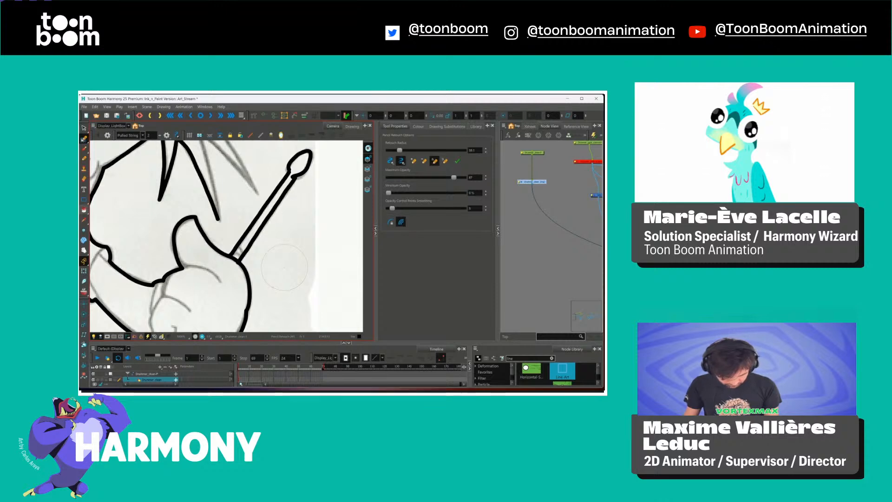
Switch to the Drawing view and frame the drummer's hand and drumstick.
{"action": "left_click", "coordinate": [352, 126]}
{"action": "key", "text": "2"}
{"action": "key", "text": "2"}
{"action": "key", "text": "2"}
{"action": "key", "text": "2"}
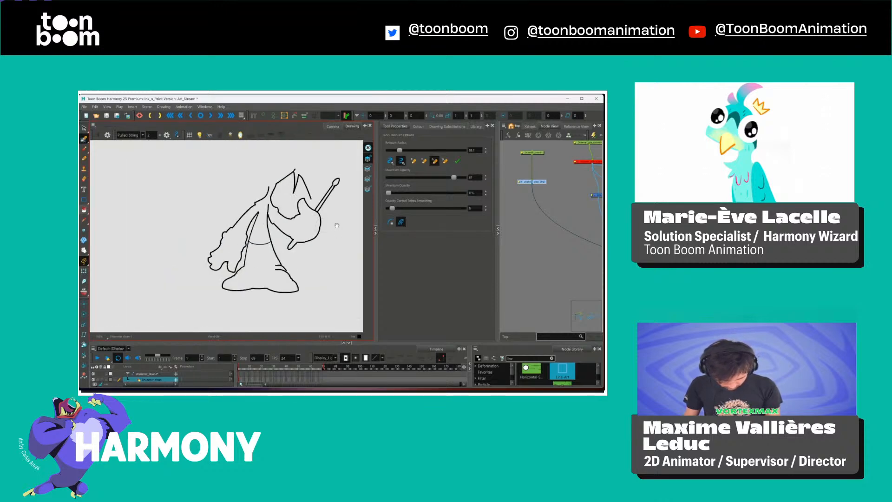
{"action": "left_click_drag", "start_coordinate": [337, 226], "coordinate": [261, 226]}
{"action": "key", "text": "2"}
{"action": "key", "text": "2"}
Try fading the drumstick, hand and hair outlines with Pencil Retouch, and undo the retouches.
{"action": "left_click_drag", "start_coordinate": [264, 151], "coordinate": [218, 265]}
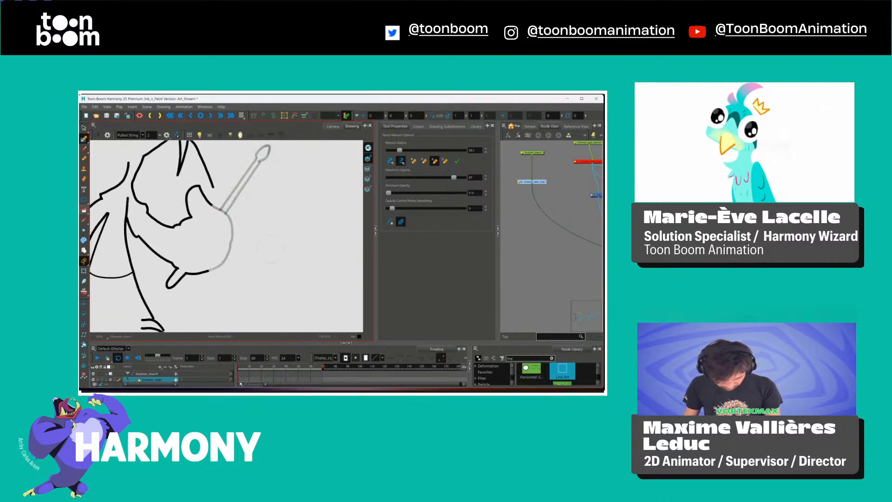
{"action": "mouse_move", "coordinate": [239, 212]}
{"action": "left_mouse_down"}
{"action": "mouse_move", "coordinate": [326, 261]}
{"action": "mouse_move", "coordinate": [263, 186]}
{"action": "mouse_move", "coordinate": [320, 278]}
{"action": "mouse_move", "coordinate": [302, 246]}
{"action": "mouse_move", "coordinate": [313, 258]}
{"action": "left_mouse_up"}
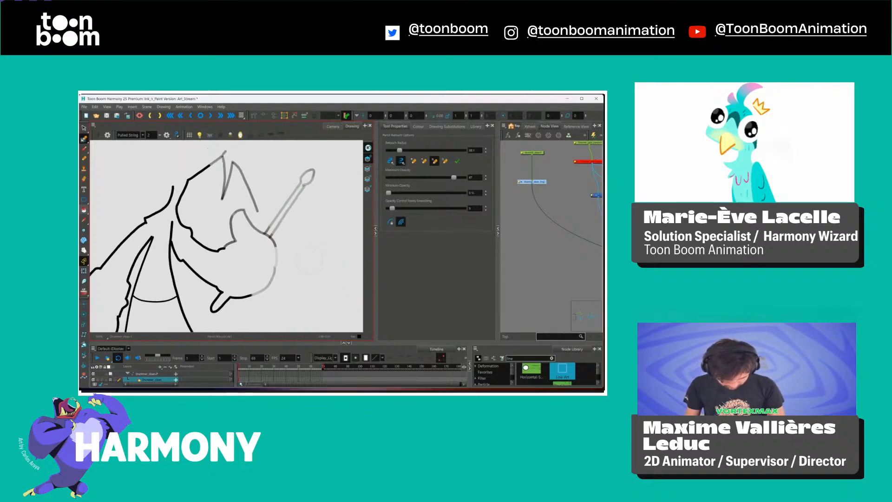
{"action": "key", "text": "ctrl+z"}
{"action": "key", "text": "ctrl+z"}
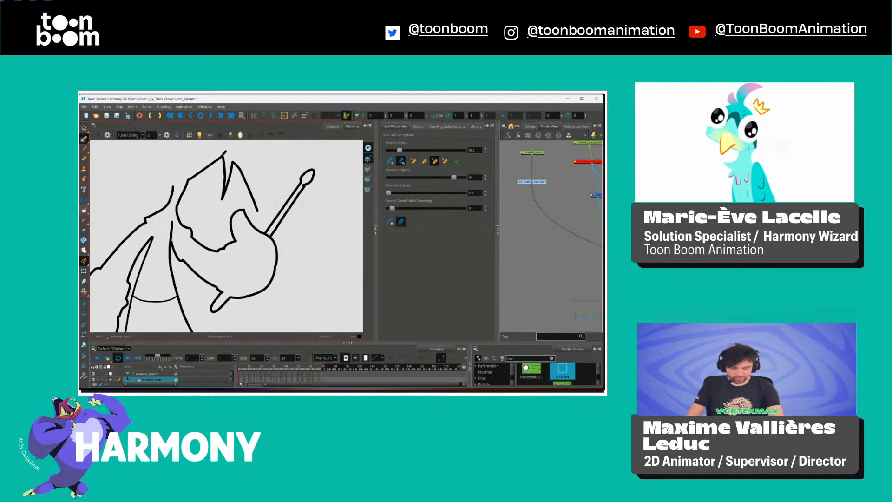
Try fading the middle of the drumstick shaft, inspect the opacity transition up close and undo the retouches.
{"action": "left_click_drag", "start_coordinate": [290, 201], "coordinate": [305, 210]}
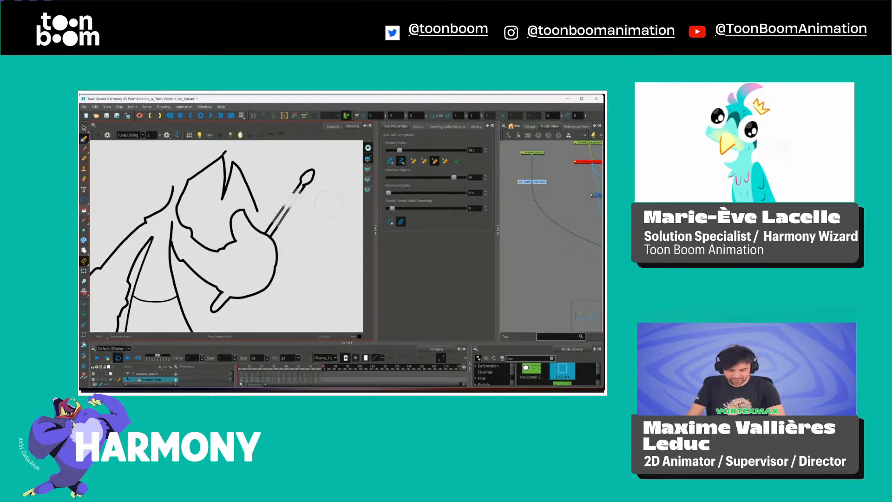
{"action": "scroll", "coordinate": [329, 201], "scroll_direction": "up", "scroll_amount": 5}
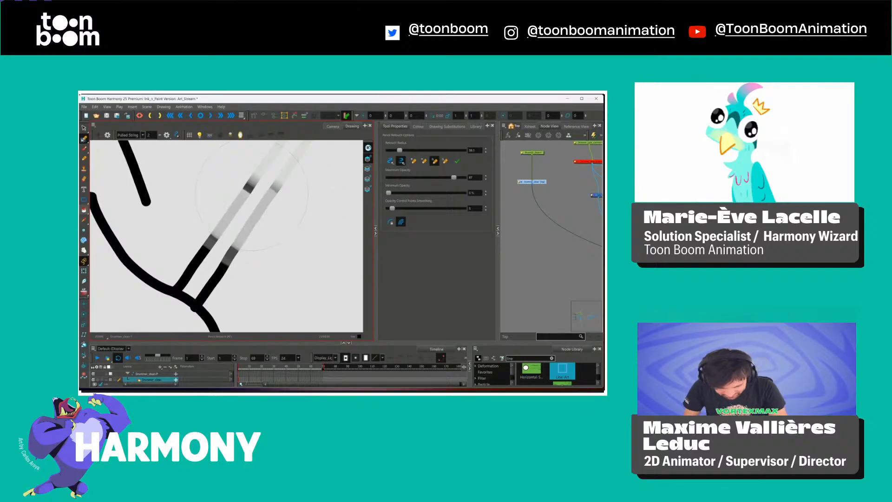
{"action": "scroll", "coordinate": [299, 229], "scroll_direction": "down", "scroll_amount": 5}
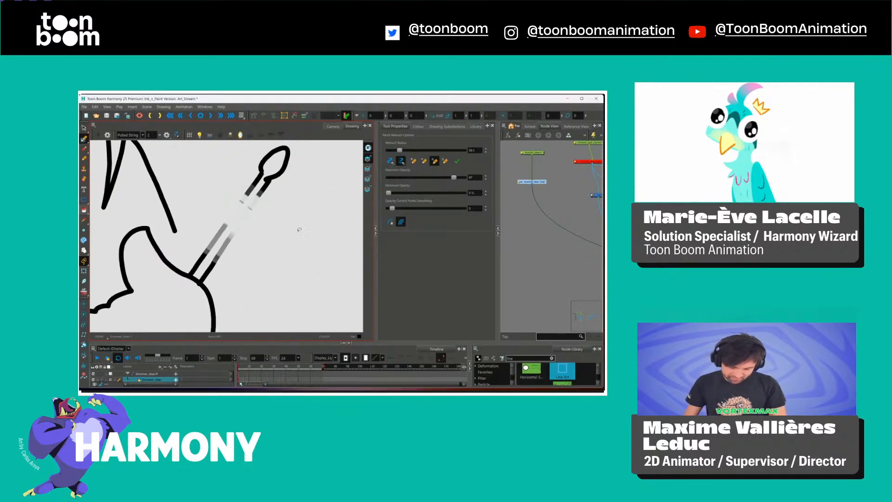
{"action": "key", "text": "ctrl+z"}
{"action": "key", "text": "ctrl+z"}
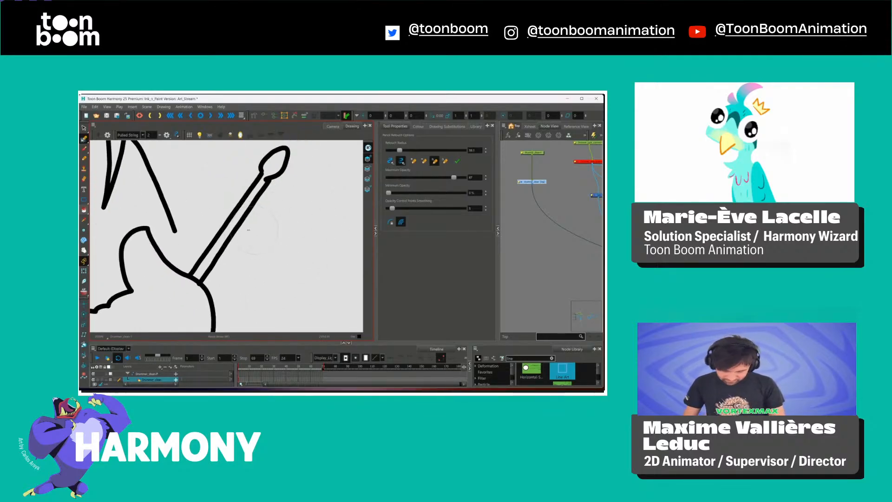
Reduce the Pencil Retouch radius, try short fades across the drumstick shaft and undo them.
{"action": "mouse_move", "coordinate": [244, 215]}
{"action": "left_mouse_down"}
{"action": "mouse_move", "coordinate": [231, 241]}
{"action": "mouse_move", "coordinate": [250, 208]}
{"action": "left_mouse_up"}
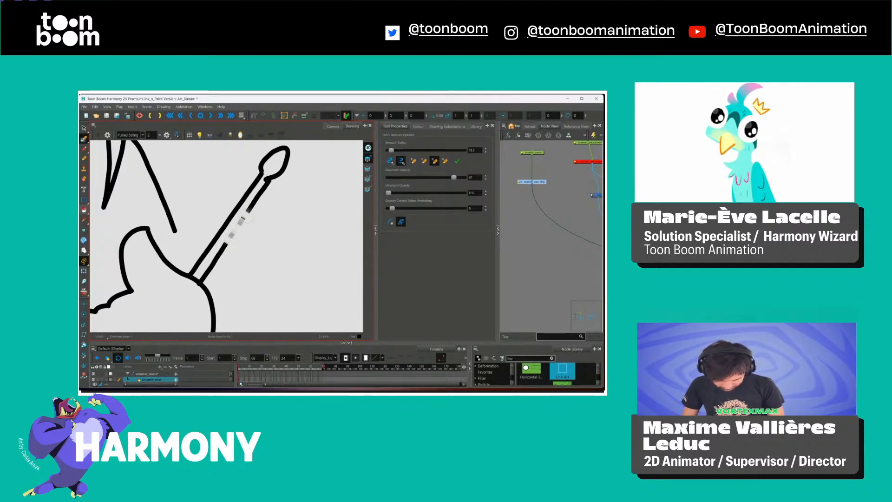
{"action": "key", "text": "ctrl+z"}
{"action": "key", "text": "ctrl+z"}
{"action": "key", "text": "ctrl+z"}
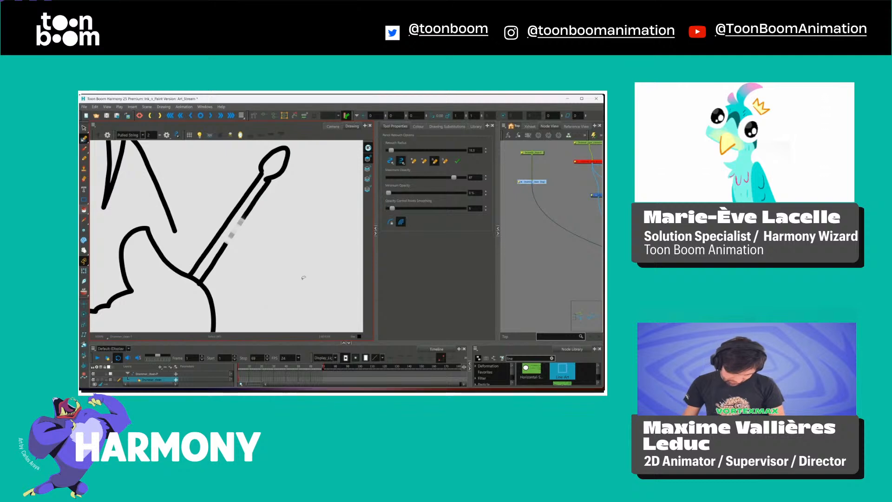
Reactivate the Pencil Retouch tool, set its maximum opacity to 0 and fade several gaps along the drumstick shaft.
{"action": "key", "text": "alt+s"}
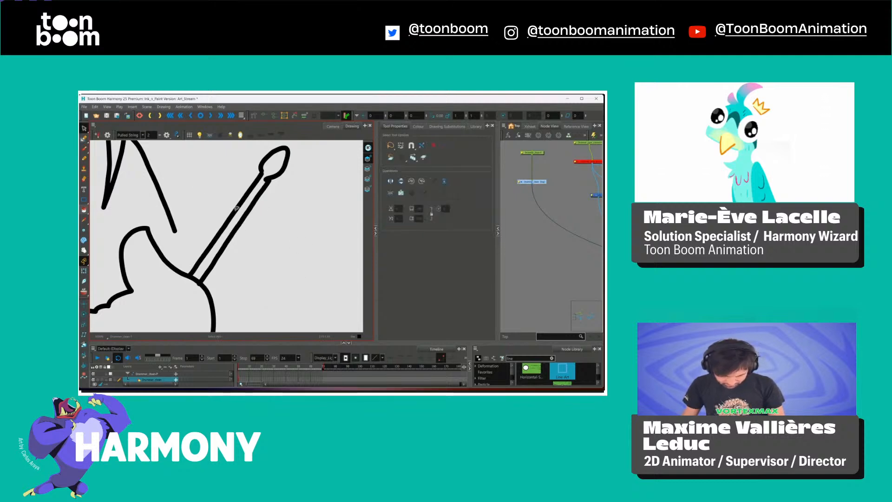
{"action": "left_click", "coordinate": [84, 139]}
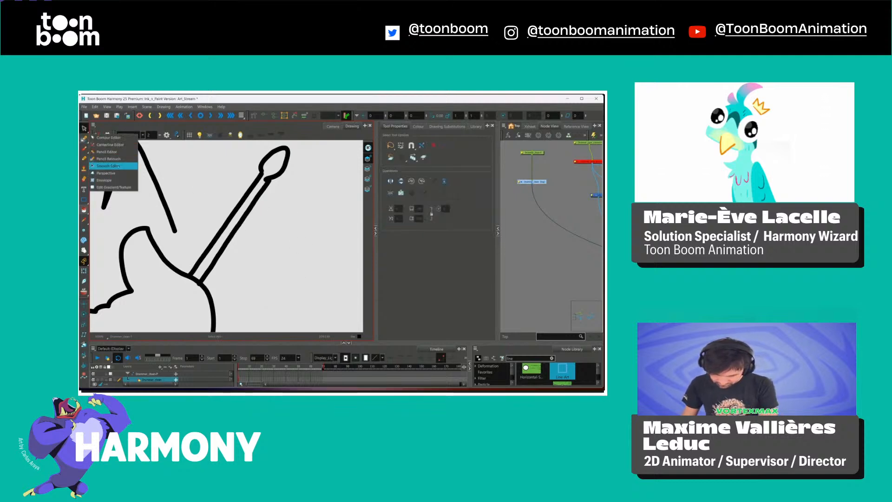
{"action": "left_click", "coordinate": [108, 158]}
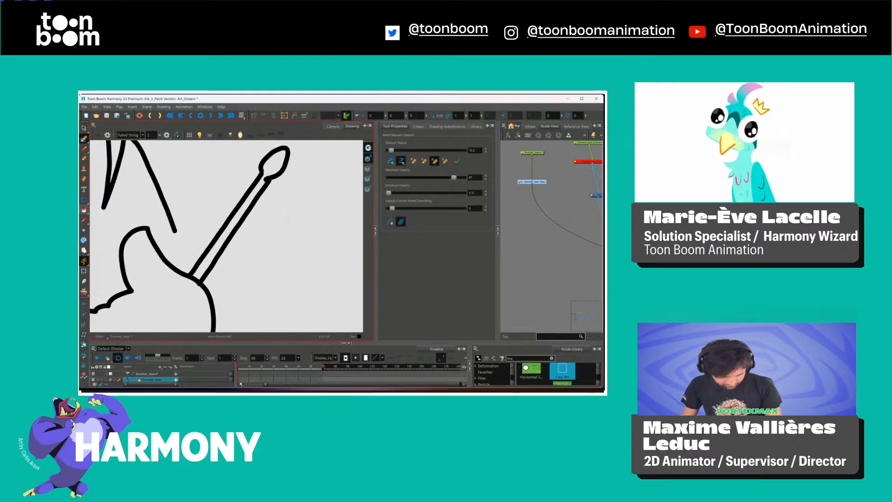
{"action": "left_click", "coordinate": [444, 161]}
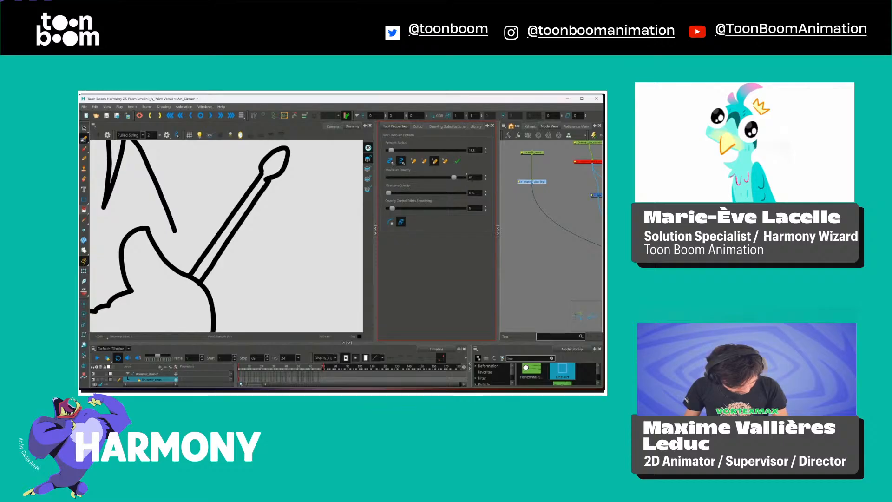
{"action": "left_click_drag", "start_coordinate": [453, 177], "coordinate": [388, 177]}
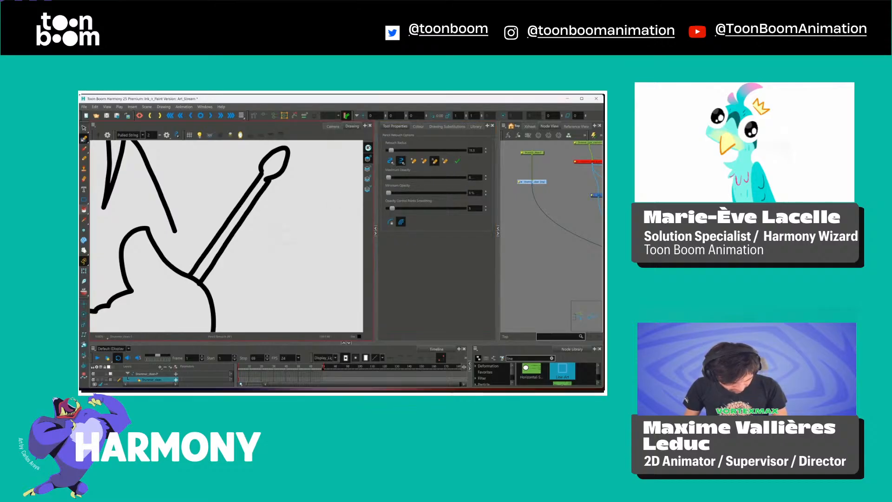
{"action": "mouse_move", "coordinate": [248, 186]}
{"action": "left_mouse_down"}
{"action": "mouse_move", "coordinate": [266, 204]}
{"action": "mouse_move", "coordinate": [281, 261]}
{"action": "mouse_move", "coordinate": [249, 291]}
{"action": "mouse_move", "coordinate": [267, 328]}
{"action": "mouse_move", "coordinate": [236, 274]}
{"action": "mouse_move", "coordinate": [272, 265]}
{"action": "left_mouse_up"}
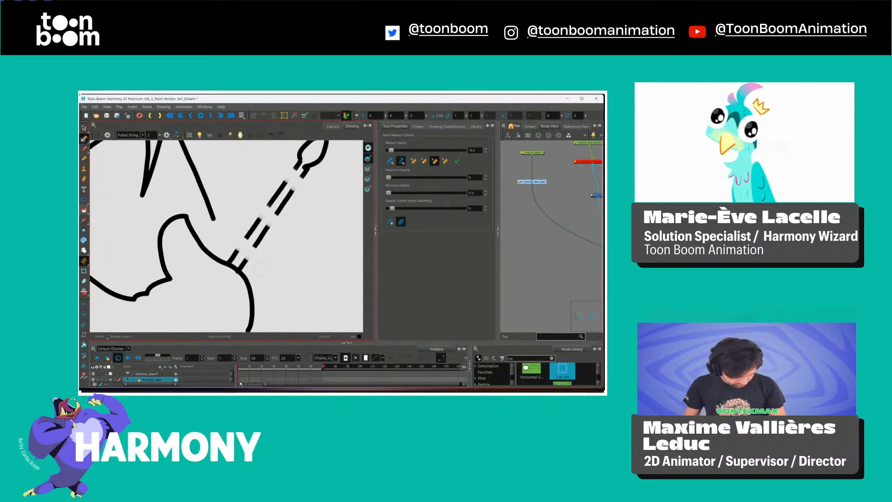
Try smoothing the opacity of the drumstick shaft's faded gaps at a maximum smoothing of 100 and undo it.
{"action": "left_click", "coordinate": [444, 161]}
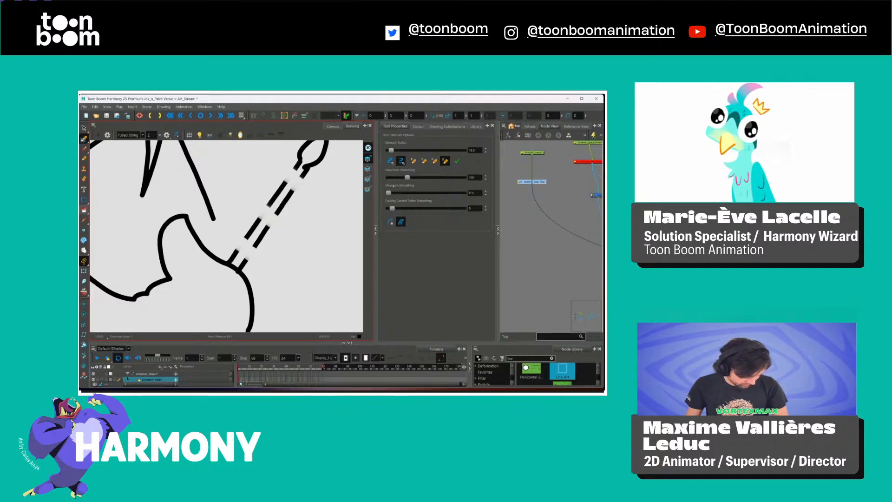
{"action": "left_click", "coordinate": [457, 160]}
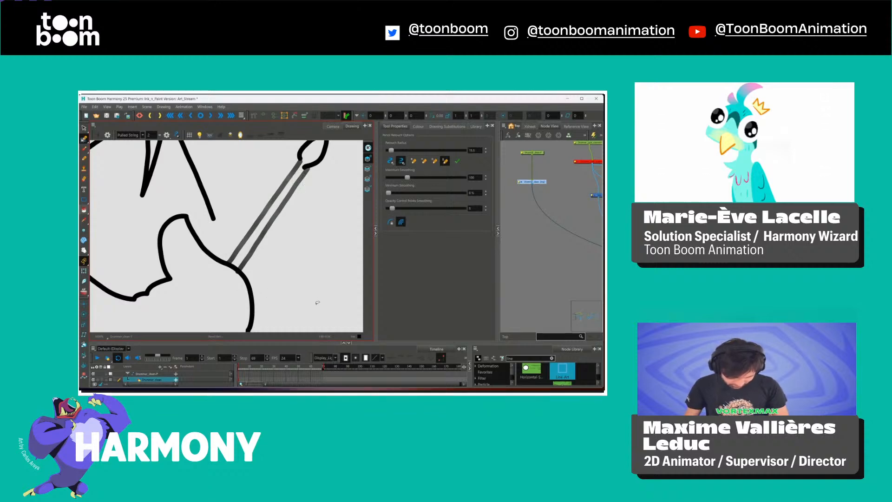
{"action": "key", "text": "ctrl+z"}
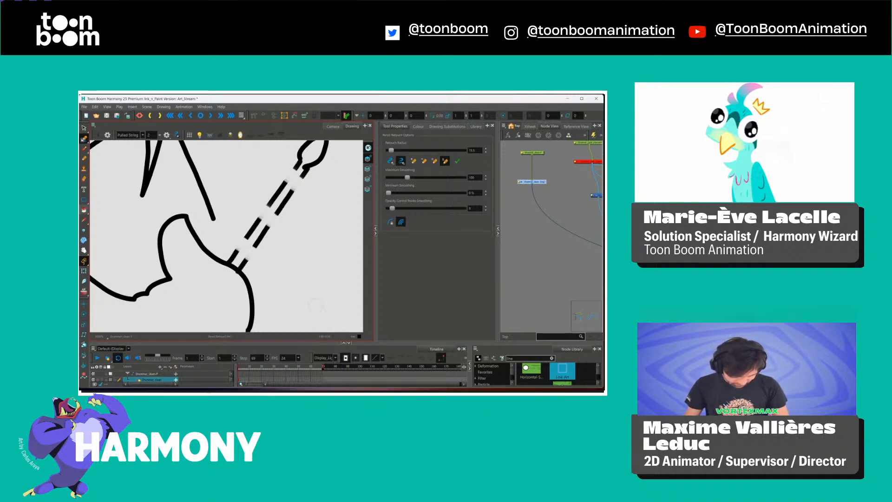
Lower the maximum smoothing to about 14.6 and smooth the opacity of the drumstick shaft's faded gaps.
{"action": "scroll", "coordinate": [287, 232], "scroll_direction": "down", "scroll_amount": 3}
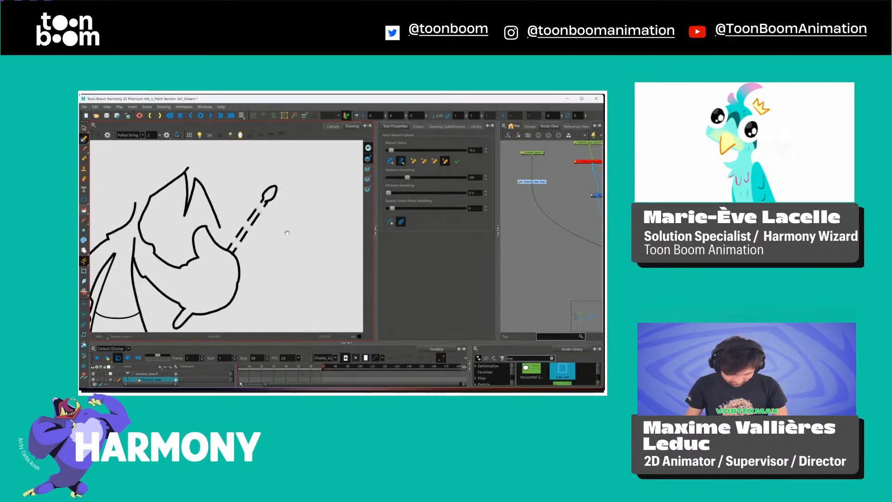
{"action": "left_click_drag", "start_coordinate": [287, 232], "coordinate": [318, 236]}
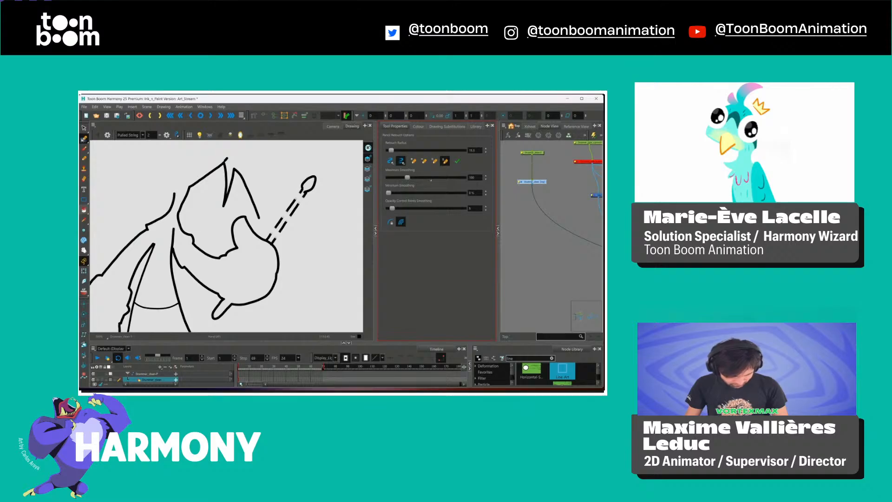
{"action": "left_click_drag", "start_coordinate": [407, 177], "coordinate": [392, 177]}
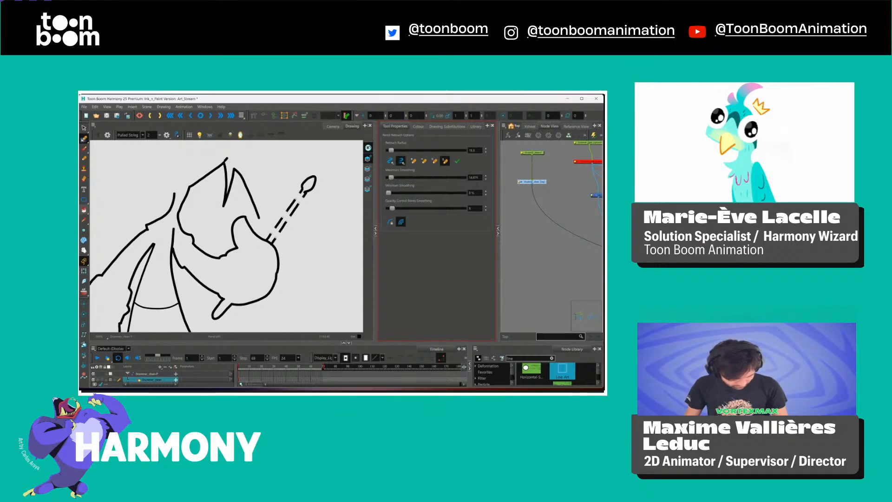
{"action": "left_click", "coordinate": [457, 161]}
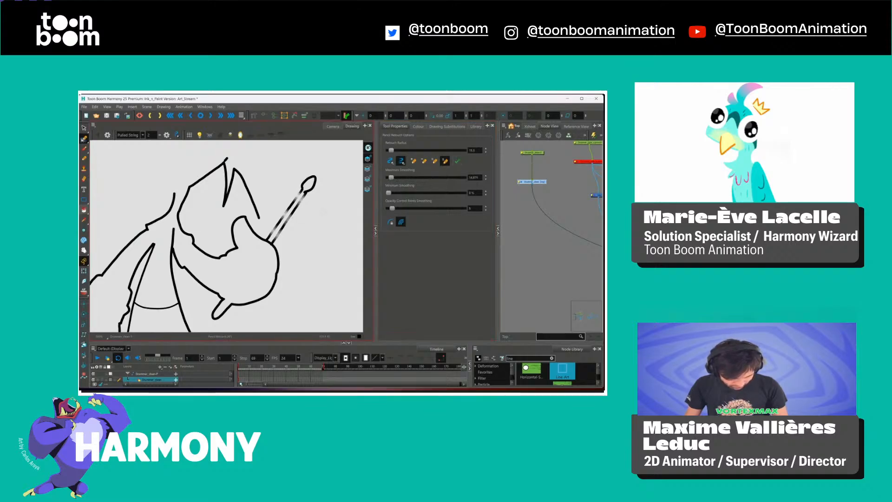
{"action": "scroll", "coordinate": [319, 207], "scroll_direction": "up", "scroll_amount": 5}
{"action": "scroll", "coordinate": [275, 234], "scroll_direction": "up", "scroll_amount": 2}
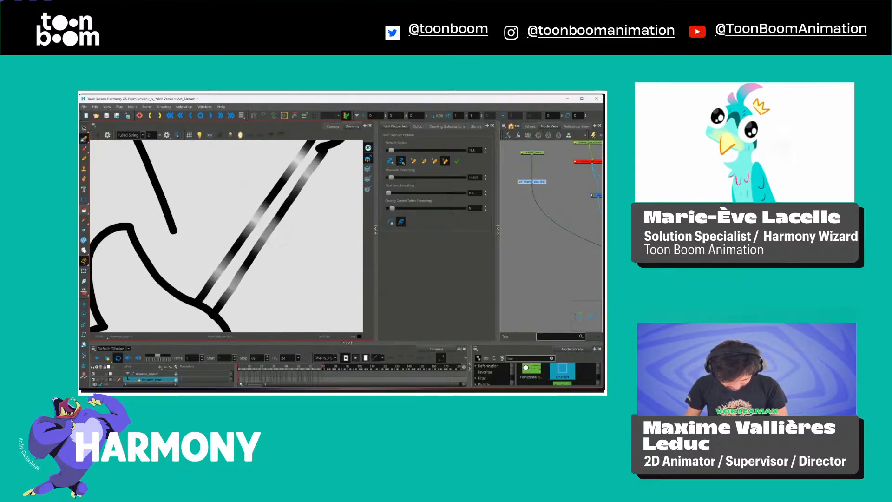
Examine the smoothed opacity transitions along the drumstick shaft from close up and farther away, and undo the fades.
{"action": "scroll", "coordinate": [232, 230], "scroll_direction": "down", "scroll_amount": 4}
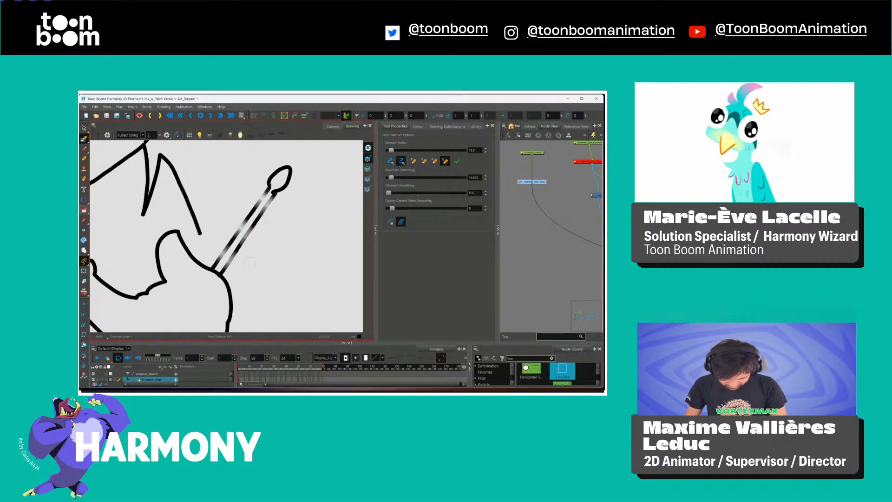
{"action": "scroll", "coordinate": [248, 274], "scroll_direction": "down", "scroll_amount": 2}
{"action": "left_click_drag", "start_coordinate": [239, 243], "coordinate": [267, 244]}
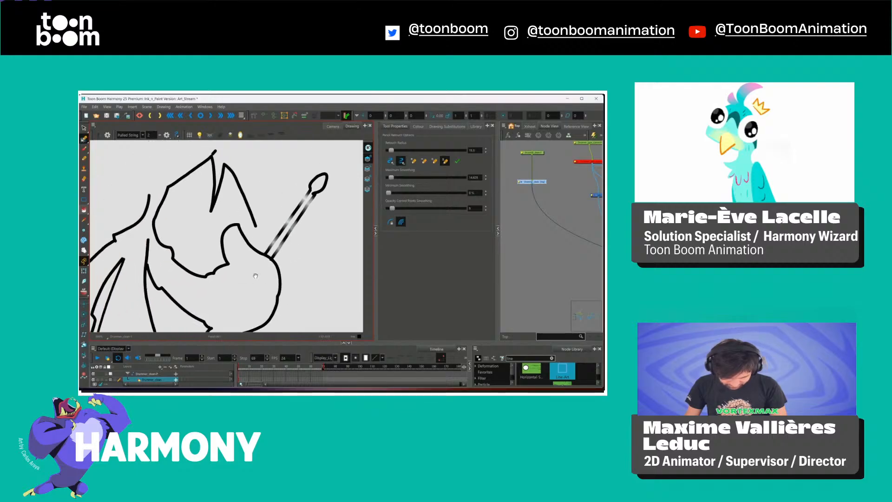
{"action": "left_click_drag", "start_coordinate": [255, 276], "coordinate": [271, 266]}
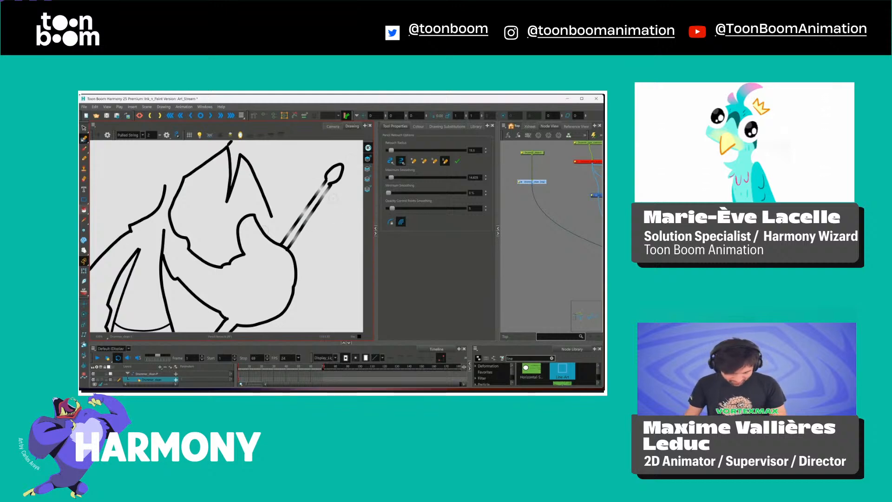
{"action": "key", "text": "2"}
{"action": "left_click_drag", "start_coordinate": [350, 241], "coordinate": [258, 287]}
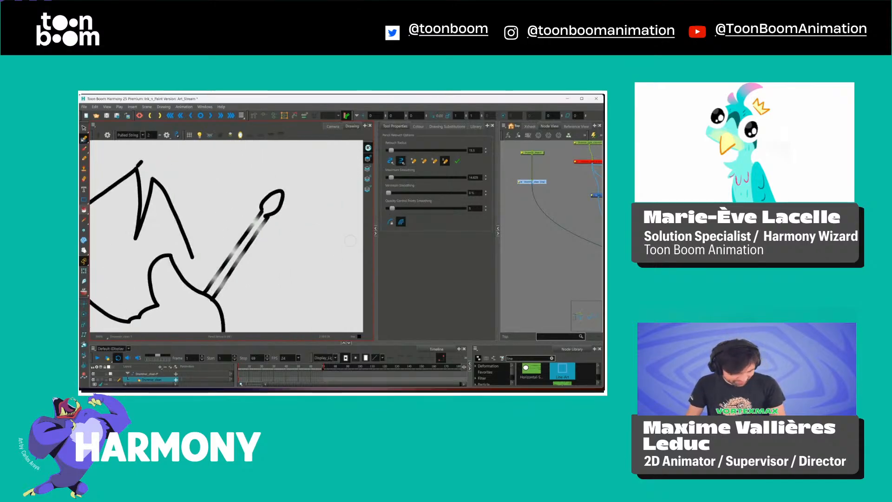
{"action": "key", "text": "1"}
{"action": "key", "text": "1"}
{"action": "left_click_drag", "start_coordinate": [256, 272], "coordinate": [298, 226]}
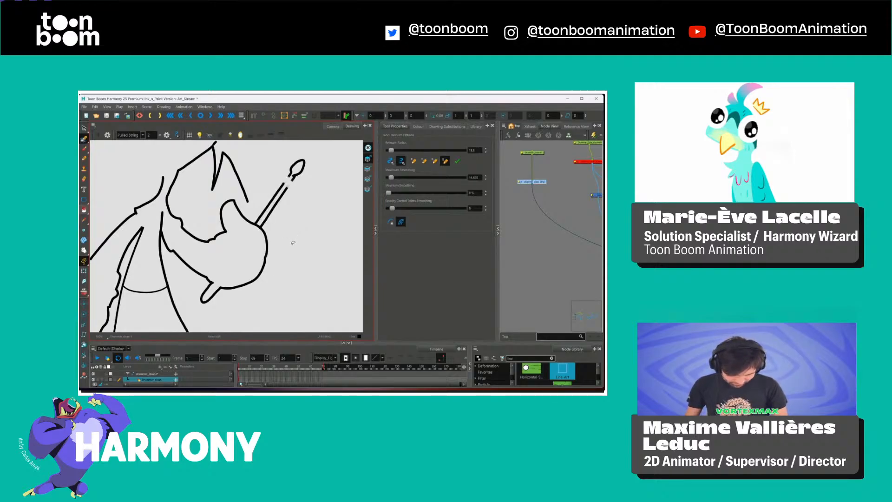
Switch Pencil Retouch to thickness, try thickening the hair, hand and jacket lines at a maximum of 100, and undo the strokes.
{"action": "left_click", "coordinate": [391, 161]}
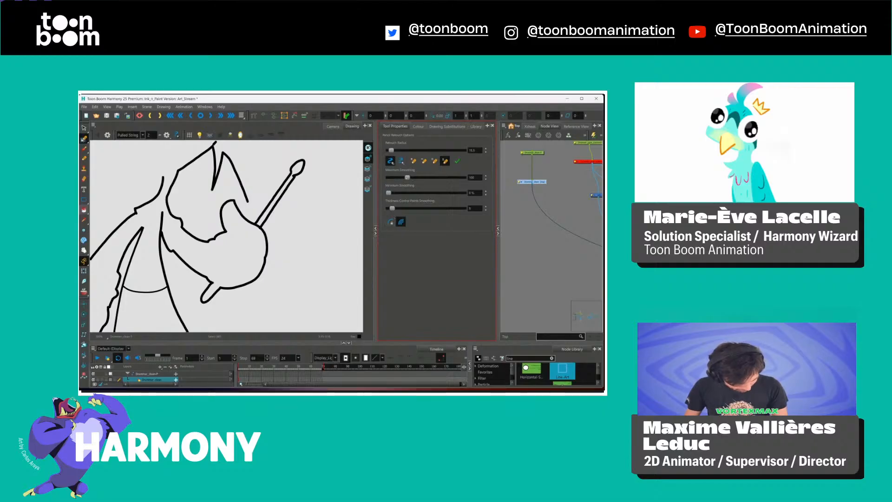
{"action": "left_click", "coordinate": [435, 161]}
{"action": "mouse_move", "coordinate": [285, 190]}
{"action": "left_mouse_down"}
{"action": "mouse_move", "coordinate": [299, 163]}
{"action": "mouse_move", "coordinate": [293, 223]}
{"action": "mouse_move", "coordinate": [249, 288]}
{"action": "mouse_move", "coordinate": [198, 278]}
{"action": "mouse_move", "coordinate": [154, 200]}
{"action": "mouse_move", "coordinate": [223, 251]}
{"action": "mouse_move", "coordinate": [204, 185]}
{"action": "mouse_move", "coordinate": [140, 194]}
{"action": "mouse_move", "coordinate": [178, 295]}
{"action": "left_mouse_up"}
{"action": "key", "text": "ctrl+z"}
{"action": "scroll", "coordinate": [217, 237], "scroll_direction": "down", "scroll_amount": 3}
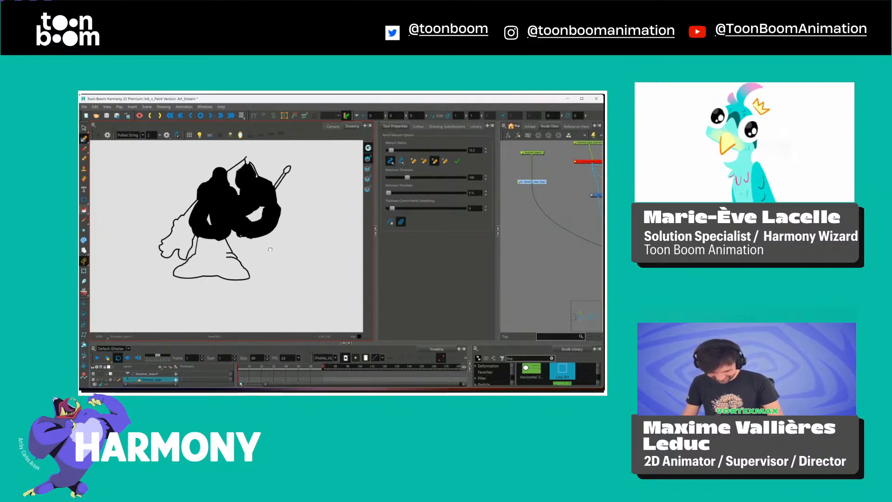
{"action": "key", "text": "ctrl+z"}
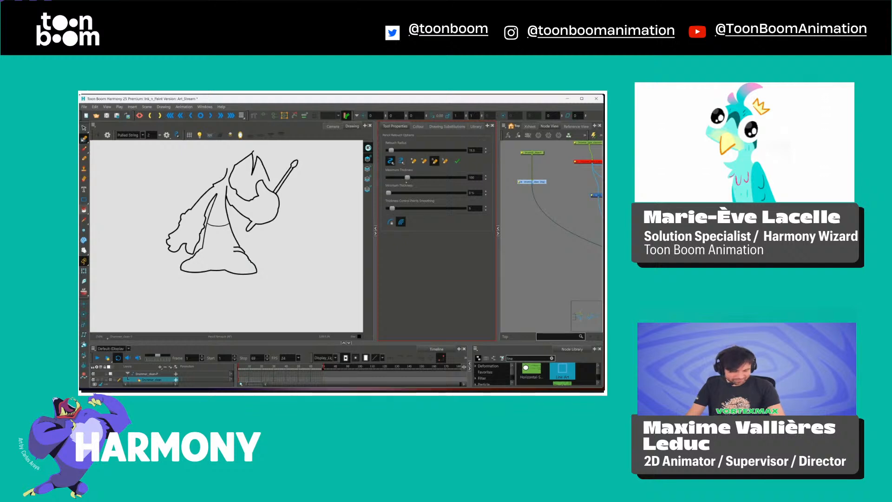
Reduce the maximum thickness to about 12, try thickening the line along the torso down to the trousers, and undo it.
{"action": "left_click", "coordinate": [390, 177]}
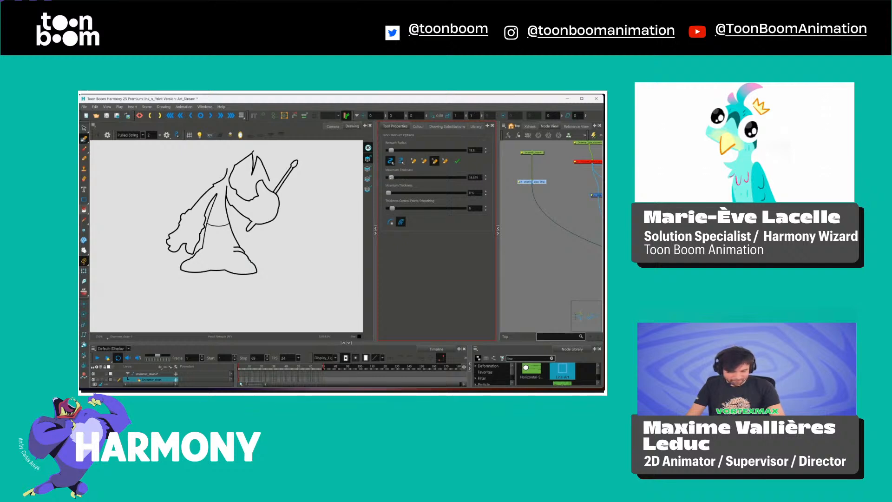
{"action": "left_click_drag", "start_coordinate": [238, 244], "coordinate": [229, 224]}
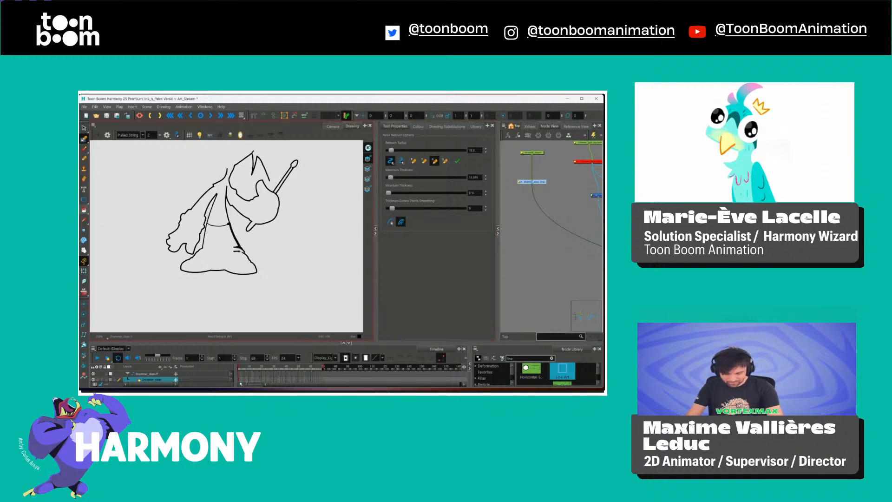
{"action": "scroll", "coordinate": [230, 230], "scroll_direction": "up", "scroll_amount": 4}
{"action": "key", "text": "ctrl+z"}
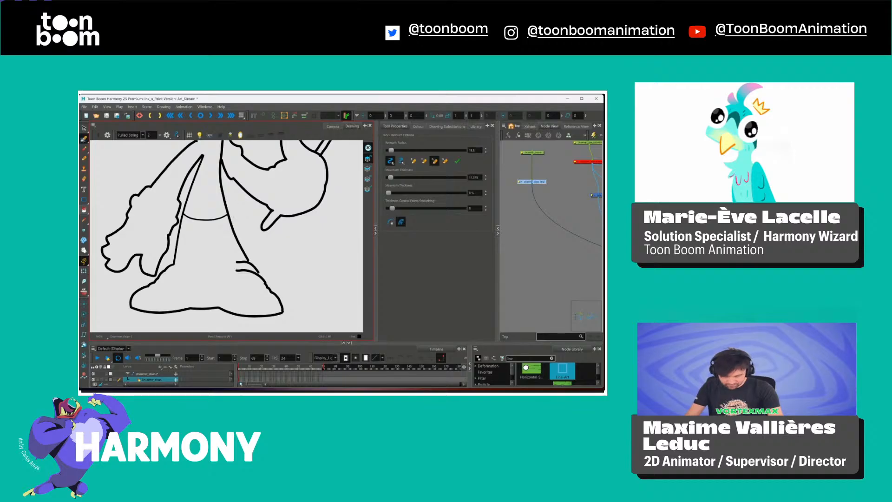
Switch to the Camera view and frame the drummer's head, torso and drumstick over the rough sketch.
{"action": "left_click_drag", "start_coordinate": [225, 243], "coordinate": [257, 272]}
{"action": "key", "text": "1"}
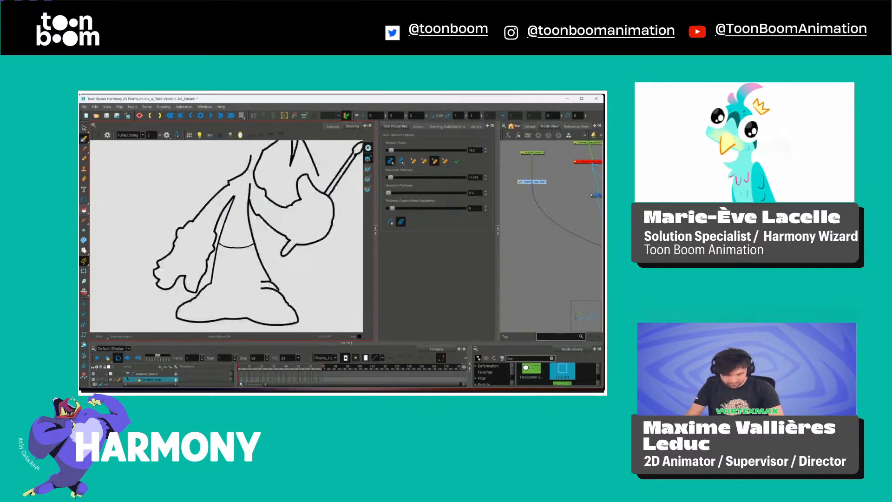
{"action": "left_click_drag", "start_coordinate": [277, 183], "coordinate": [286, 217]}
{"action": "left_click", "coordinate": [333, 126]}
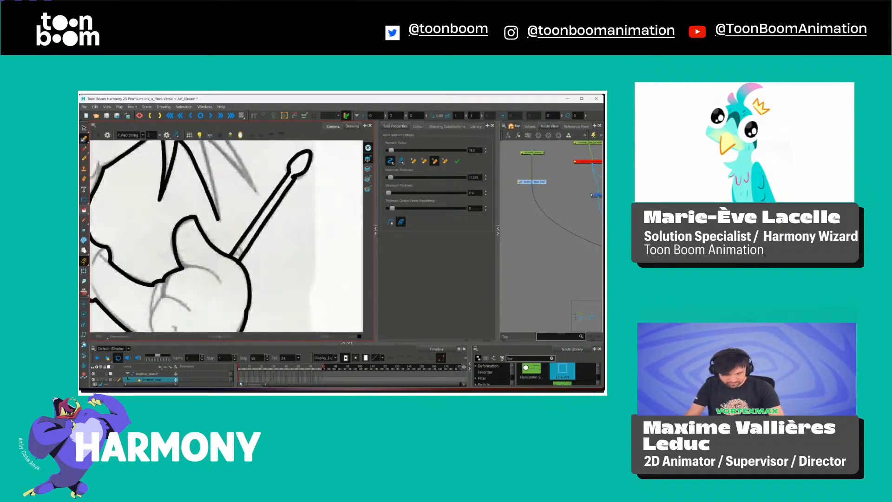
{"action": "left_click_drag", "start_coordinate": [246, 241], "coordinate": [325, 223]}
{"action": "key", "text": "1"}
{"action": "key", "text": "1"}
{"action": "key", "text": "1"}
{"action": "key", "text": "1"}
{"action": "left_click_drag", "start_coordinate": [193, 231], "coordinate": [241, 241]}
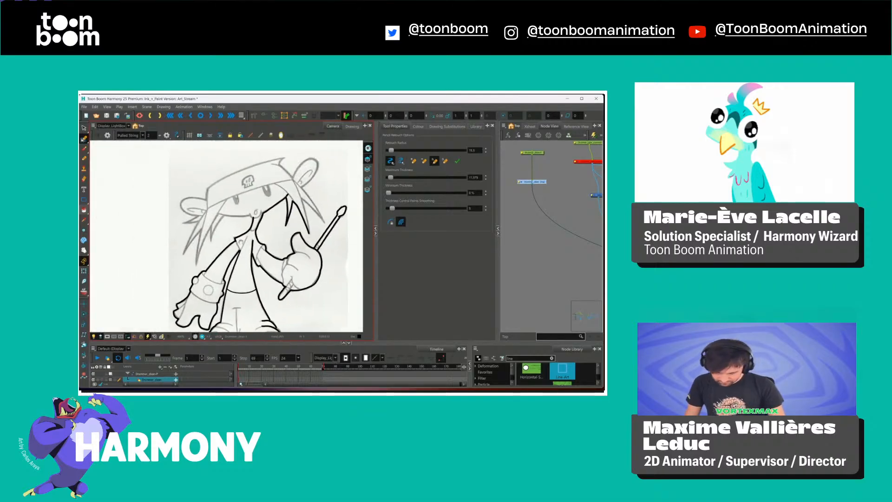
Trace the outline of the cap and the ear above the drumstick with the Pencil 1 preset.
{"action": "left_click", "coordinate": [84, 158]}
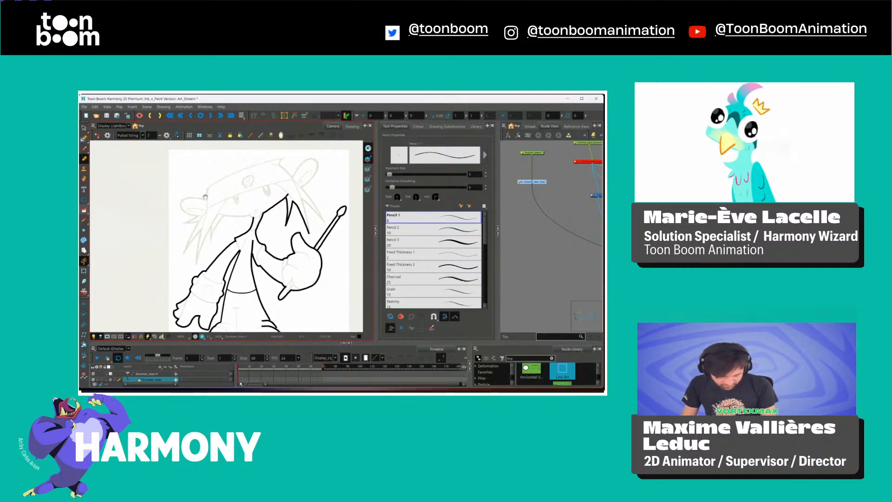
{"action": "left_click_drag", "start_coordinate": [205, 197], "coordinate": [173, 162]}
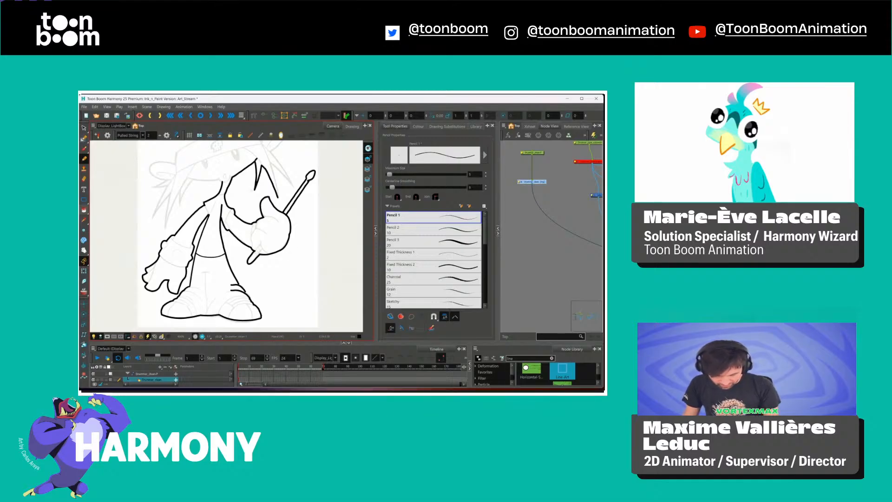
{"action": "left_click_drag", "start_coordinate": [234, 207], "coordinate": [268, 243]}
{"action": "mouse_move", "coordinate": [209, 191]}
{"action": "left_mouse_down"}
{"action": "mouse_move", "coordinate": [209, 201]}
{"action": "mouse_move", "coordinate": [290, 157]}
{"action": "mouse_move", "coordinate": [282, 167]}
{"action": "mouse_move", "coordinate": [295, 178]}
{"action": "mouse_move", "coordinate": [317, 159]}
{"action": "mouse_move", "coordinate": [305, 187]}
{"action": "left_mouse_up"}
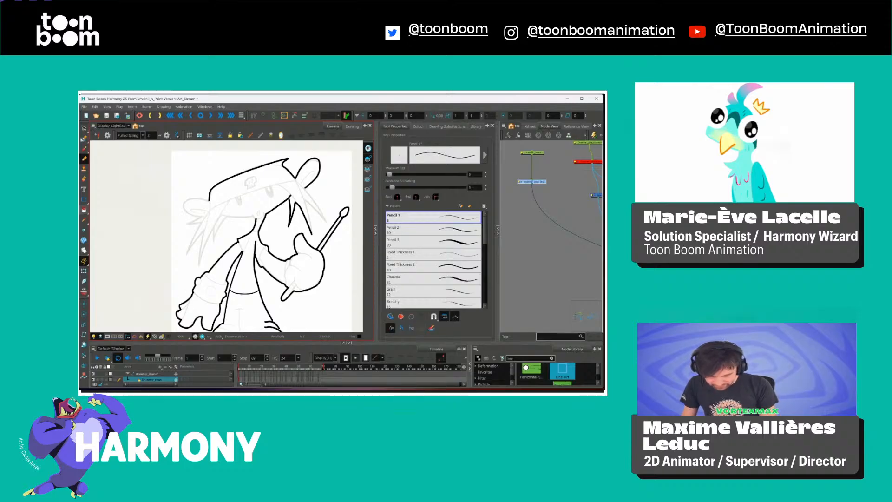
Reactivate Pencil Retouch, lower the maximum thickness to about 1.4, try thinning the upper end of the jacket's inner line and undo the stroke.
{"action": "left_click", "coordinate": [84, 138]}
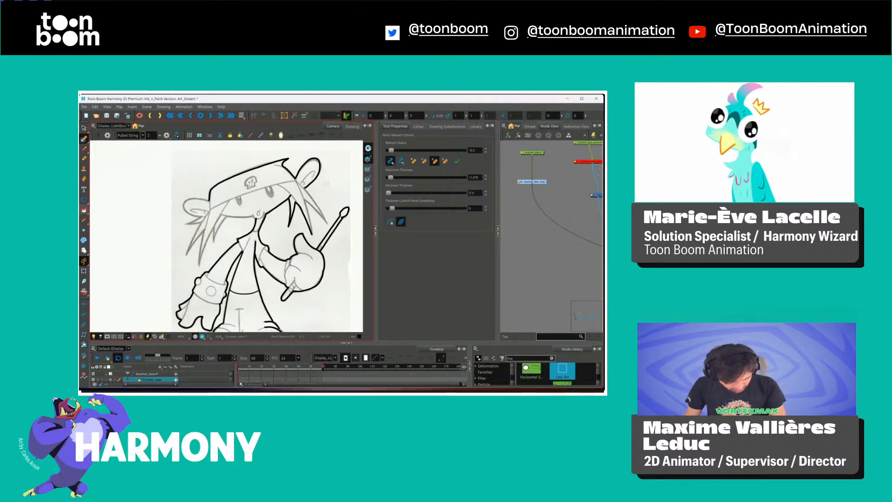
{"action": "scroll", "coordinate": [325, 325], "scroll_direction": "up", "scroll_amount": 4}
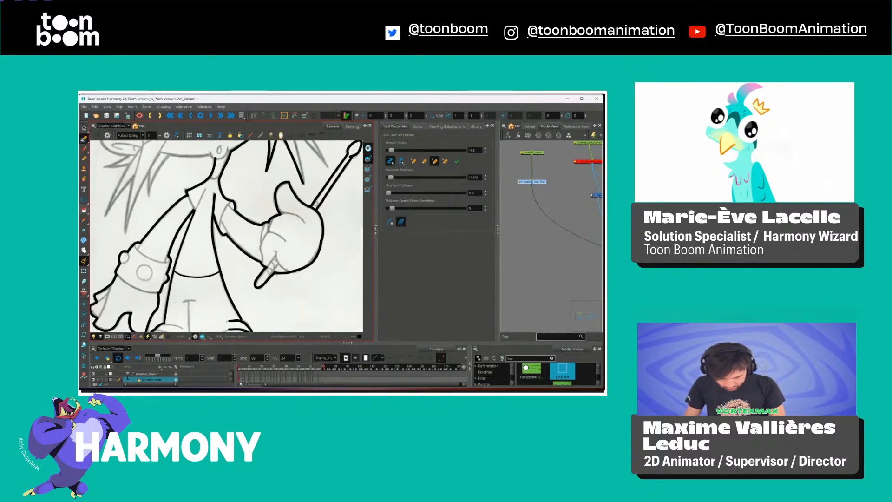
{"action": "scroll", "coordinate": [222, 215], "scroll_direction": "up", "scroll_amount": 3}
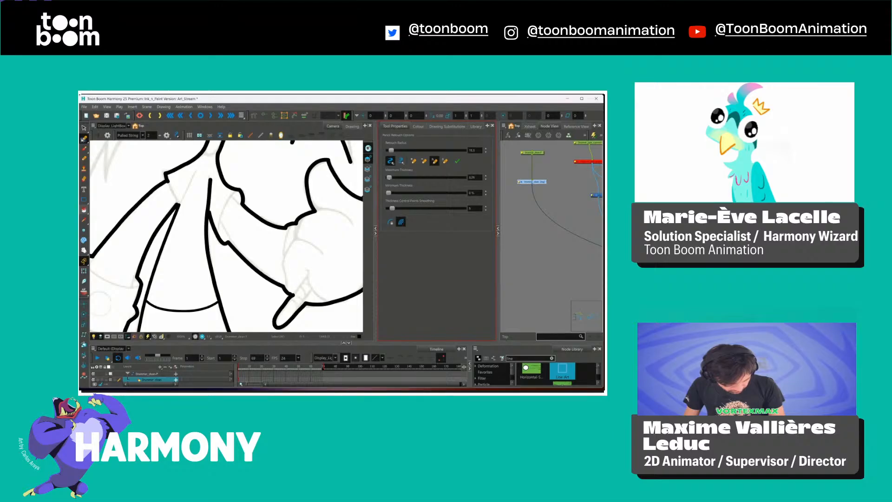
{"action": "left_click_drag", "start_coordinate": [388, 177], "coordinate": [389, 178]}
{"action": "left_click_drag", "start_coordinate": [210, 181], "coordinate": [216, 191]}
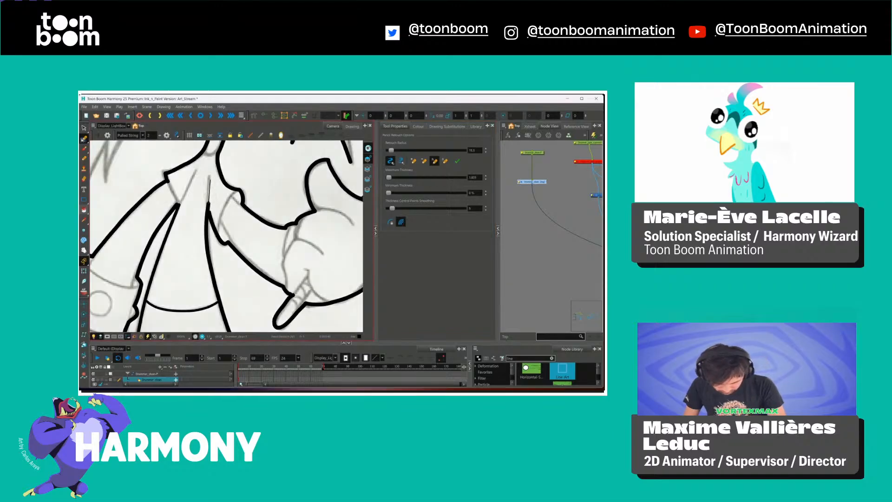
{"action": "key", "text": "ctrl+z"}
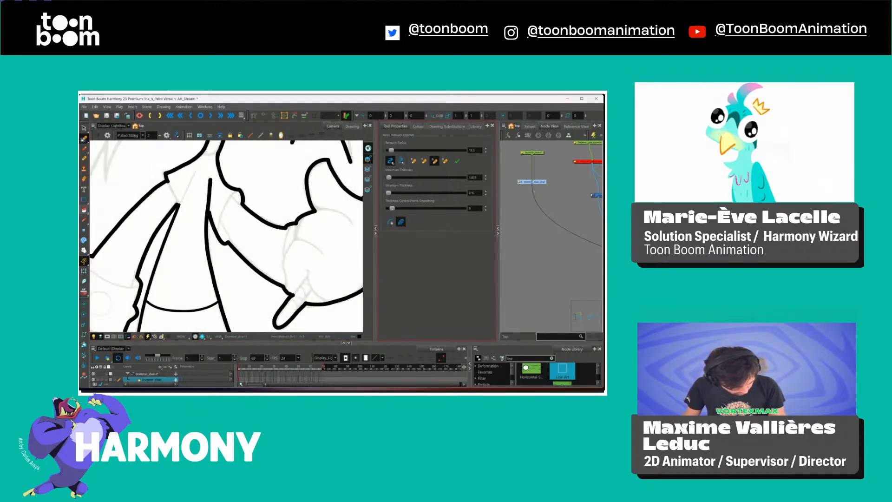
Raise the thickness control points smoothing to about 47 and taper the upper end of the jacket's inner line.
{"action": "left_click_drag", "start_coordinate": [392, 208], "coordinate": [424, 208]}
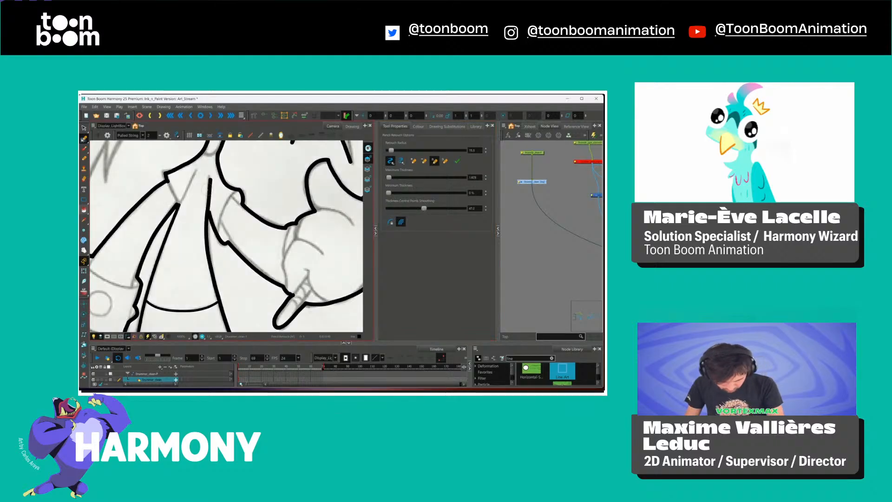
{"action": "left_click_drag", "start_coordinate": [209, 184], "coordinate": [208, 209]}
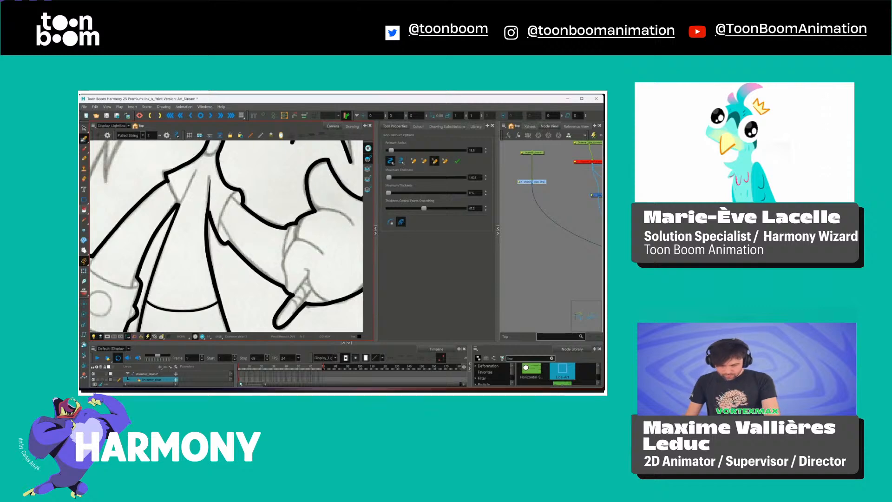
{"action": "scroll", "coordinate": [218, 186], "scroll_direction": "up", "scroll_amount": 2}
{"action": "left_click_drag", "start_coordinate": [218, 187], "coordinate": [251, 209]}
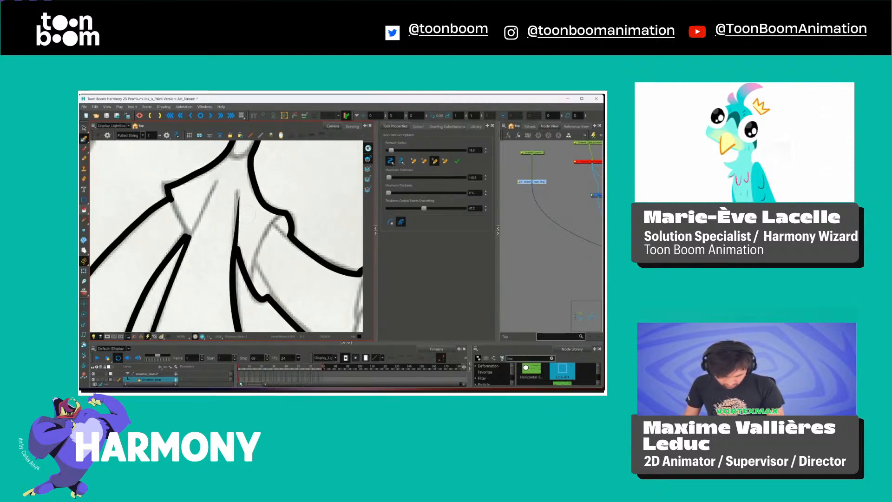
{"action": "scroll", "coordinate": [250, 213], "scroll_direction": "down", "scroll_amount": 3}
{"action": "left_click_drag", "start_coordinate": [302, 224], "coordinate": [289, 204]}
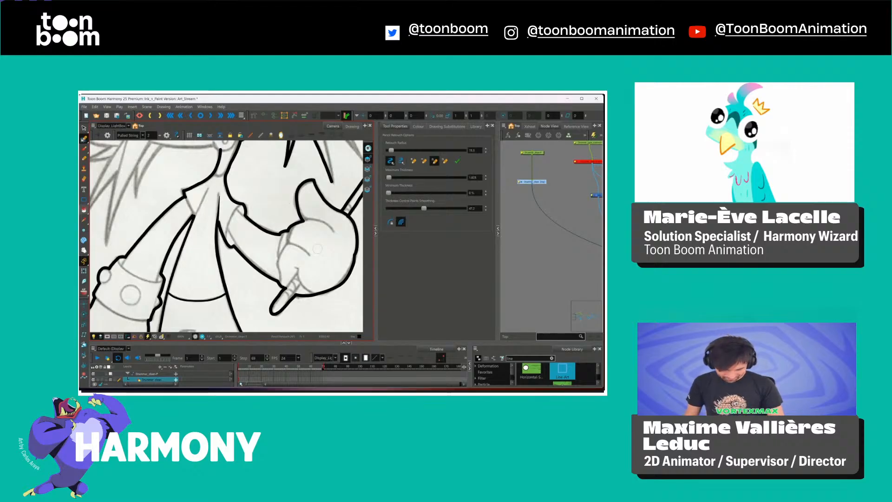
{"action": "mouse_move", "coordinate": [334, 259]}
{"action": "left_mouse_down"}
{"action": "mouse_move", "coordinate": [305, 201]}
{"action": "mouse_move", "coordinate": [285, 262]}
{"action": "mouse_move", "coordinate": [323, 308]}
{"action": "left_mouse_up"}
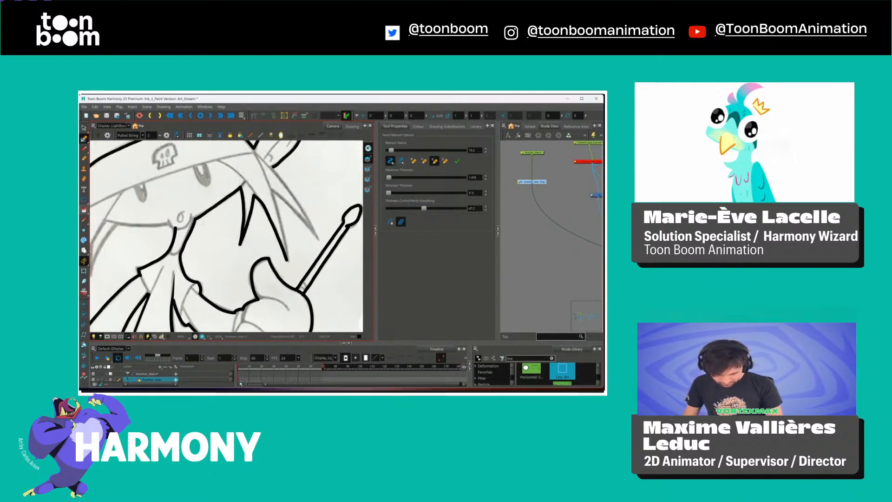
Examine the tapered upper end of the jacket's inner line up close and against the surrounding jacket, sleeve and hand lines.
{"action": "key", "text": "shift+l"}
{"action": "key", "text": "shift+l"}
{"action": "left_click_drag", "start_coordinate": [187, 284], "coordinate": [229, 219]}
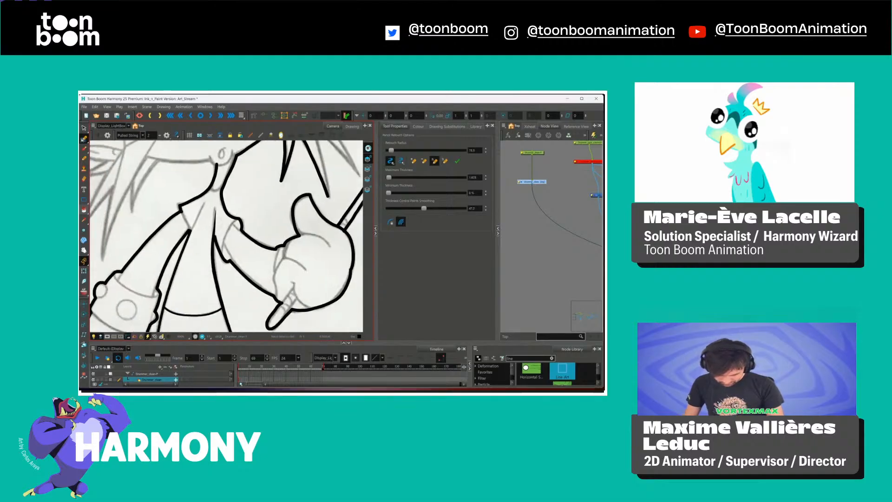
{"action": "key", "text": "2"}
{"action": "key", "text": "2"}
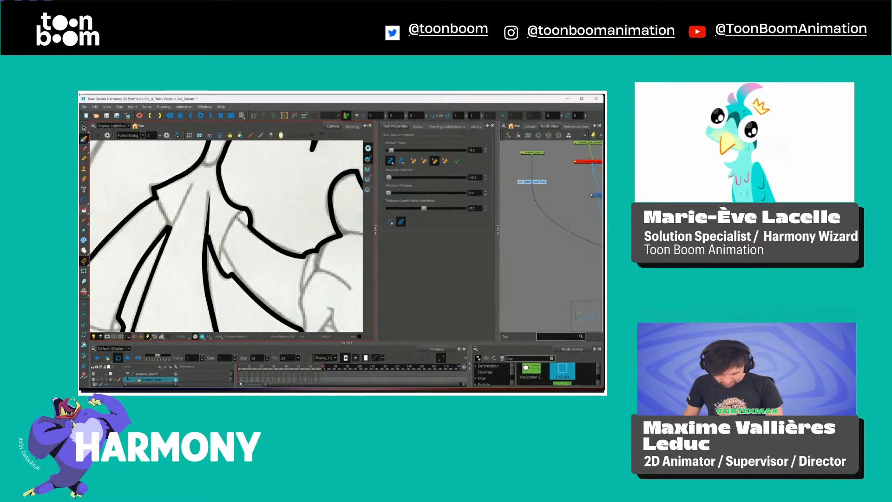
{"action": "key", "text": "1"}
{"action": "key", "text": "1"}
{"action": "key", "text": "1"}
{"action": "key", "text": "2"}
{"action": "key", "text": "2"}
{"action": "key", "text": "2"}
{"action": "key", "text": "2"}
{"action": "key", "text": "2"}
{"action": "left_click_drag", "start_coordinate": [174, 196], "coordinate": [217, 221]}
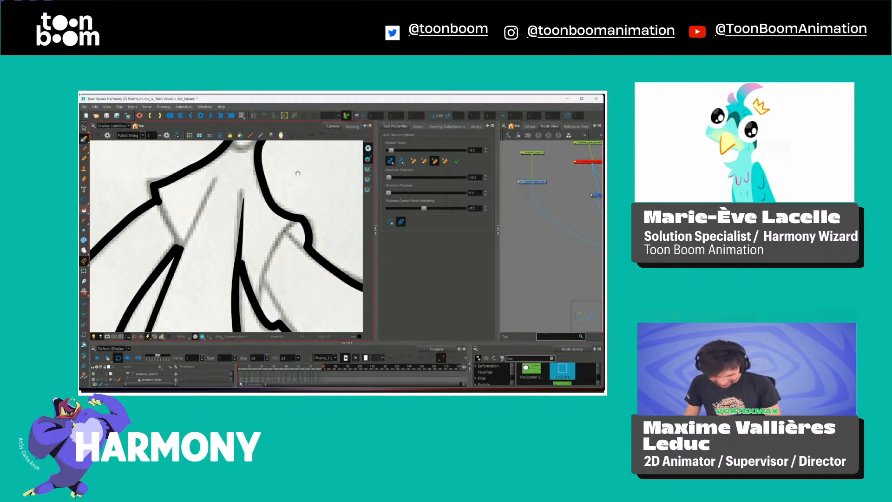
{"action": "mouse_move", "coordinate": [274, 195]}
{"action": "left_mouse_down"}
{"action": "mouse_move", "coordinate": [279, 242]}
{"action": "mouse_move", "coordinate": [266, 192]}
{"action": "left_mouse_up"}
{"action": "scroll", "coordinate": [280, 242], "scroll_direction": "down", "scroll_amount": 3}
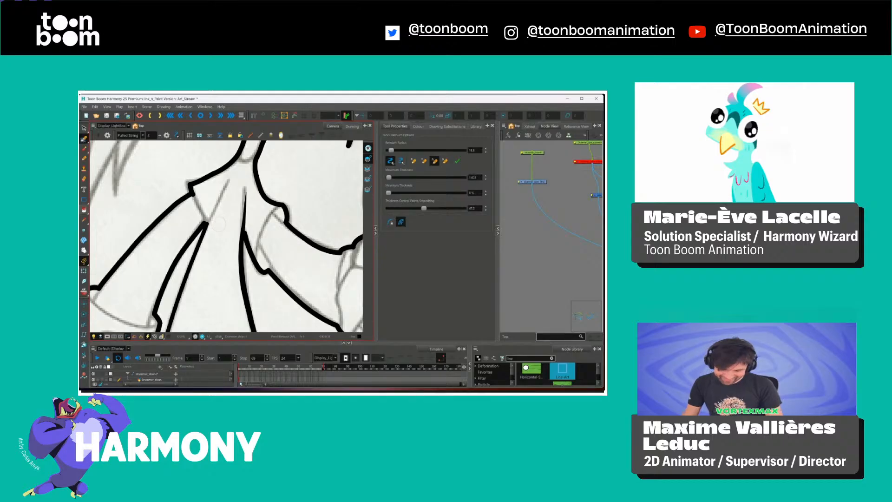
Activate the Centerline Editor and inspect the line ends on the jacket, the hand, the drumstick and the hair strand.
{"action": "key", "text": "alt+q"}
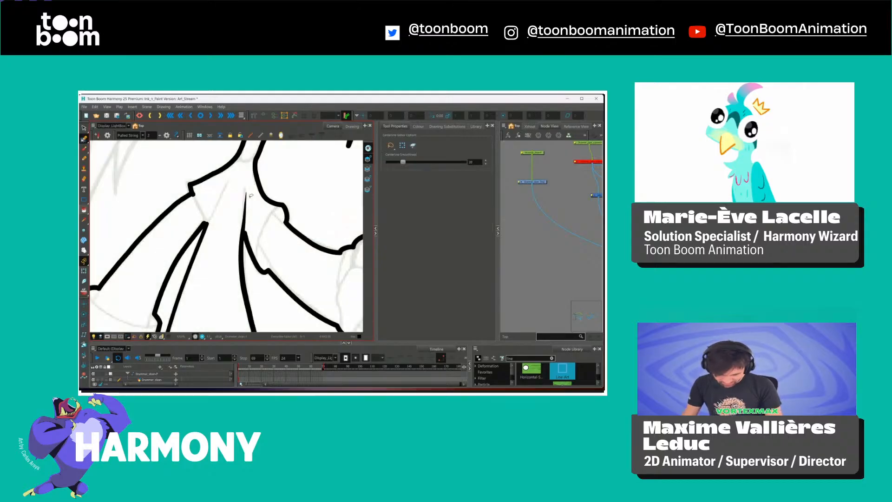
{"action": "left_click", "coordinate": [84, 128]}
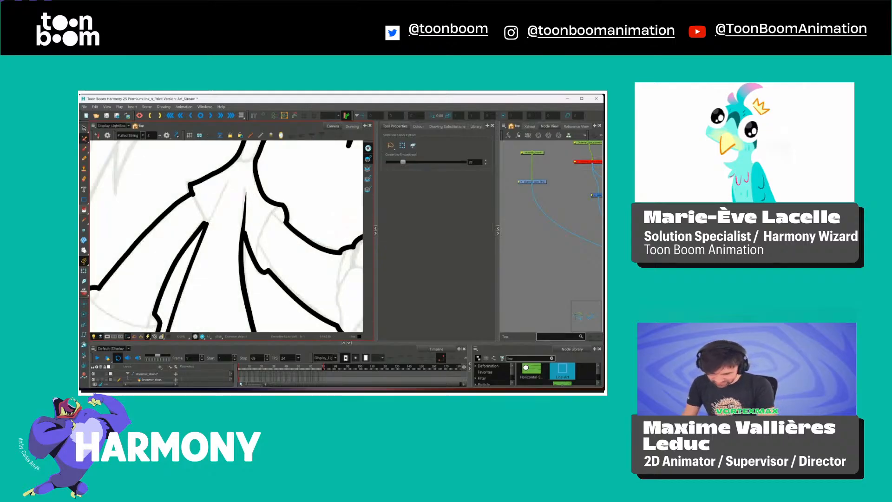
{"action": "left_click", "coordinate": [84, 138]}
{"action": "left_click", "coordinate": [115, 145]}
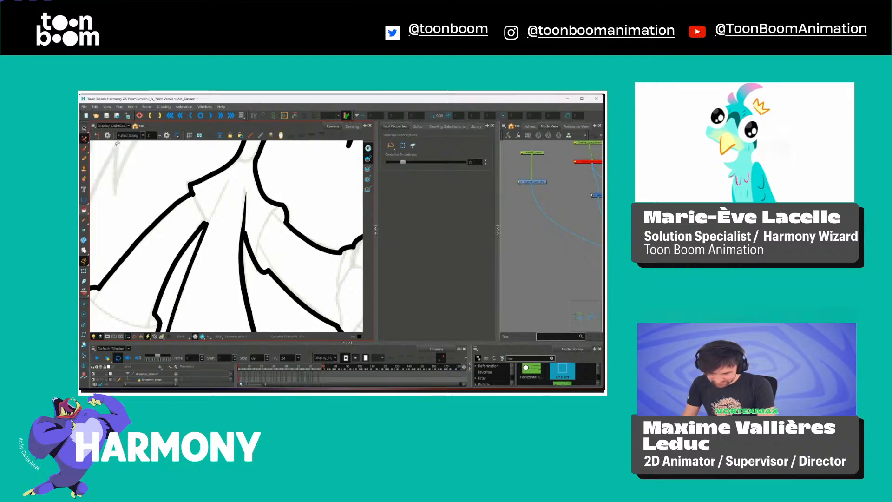
{"action": "key", "text": "2"}
{"action": "key", "text": "2"}
{"action": "mouse_move", "coordinate": [263, 197]}
{"action": "left_mouse_down"}
{"action": "mouse_move", "coordinate": [271, 260]}
{"action": "mouse_move", "coordinate": [274, 205]}
{"action": "left_mouse_up"}
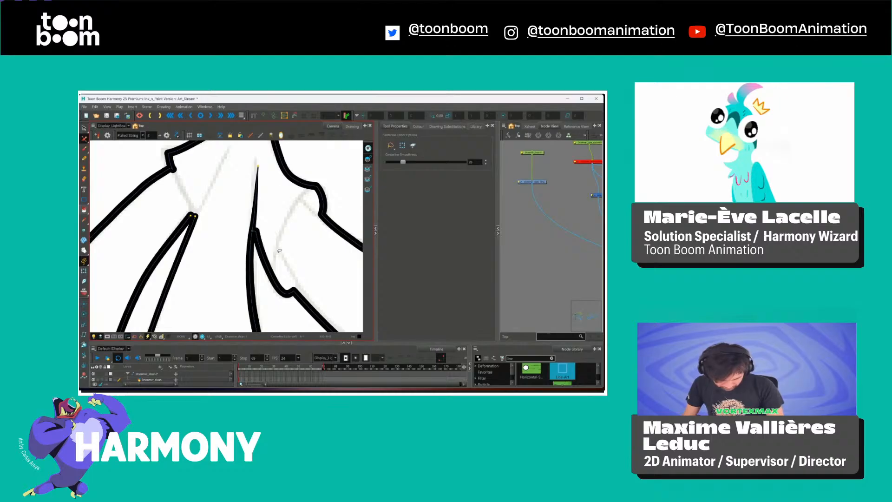
{"action": "left_click_drag", "start_coordinate": [329, 287], "coordinate": [229, 217]}
{"action": "key", "text": "1"}
{"action": "left_click_drag", "start_coordinate": [312, 265], "coordinate": [246, 236]}
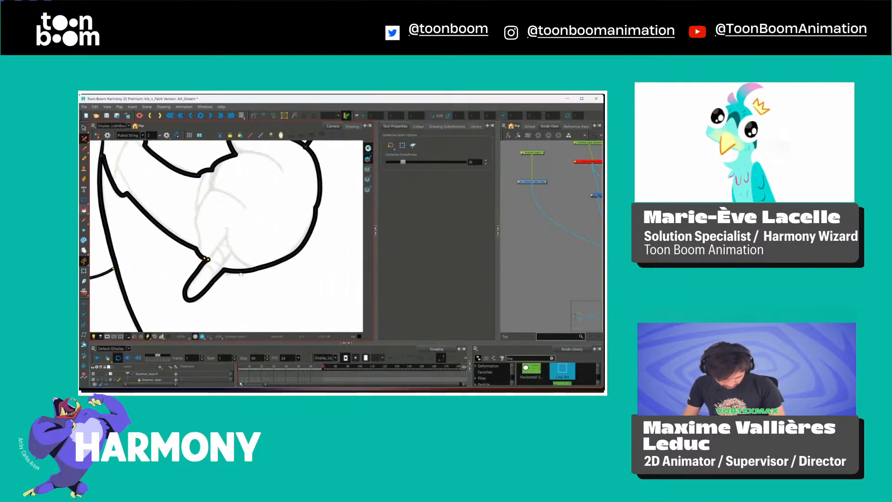
{"action": "left_click_drag", "start_coordinate": [315, 217], "coordinate": [280, 346]}
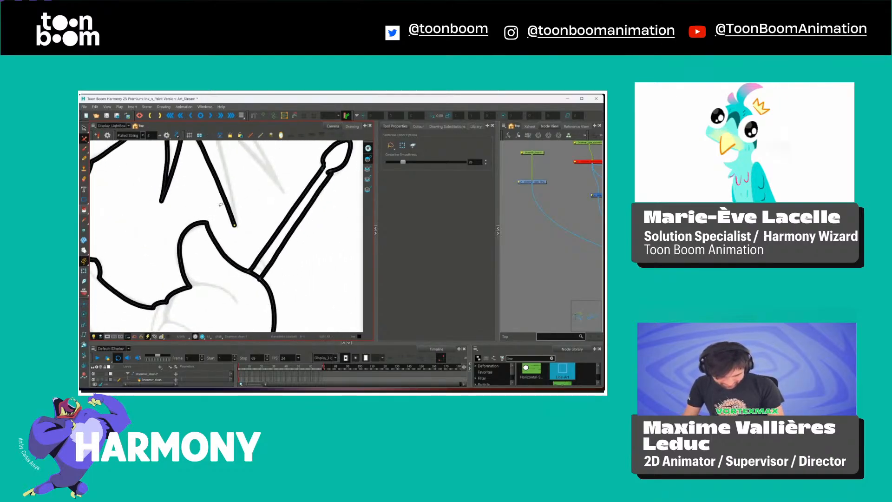
Extend the lower tip of the outer hair strand with the Pencil Editor and narrow it to a point.
{"action": "left_click", "coordinate": [97, 134]}
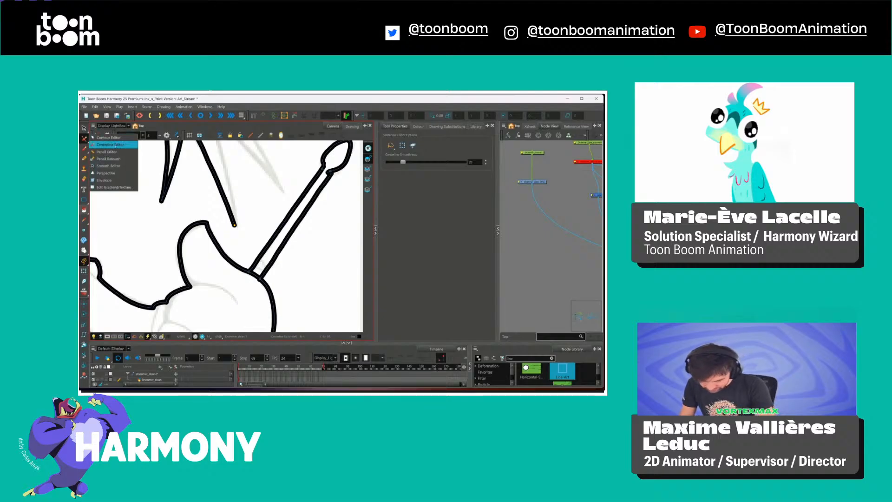
{"action": "left_click", "coordinate": [108, 152]}
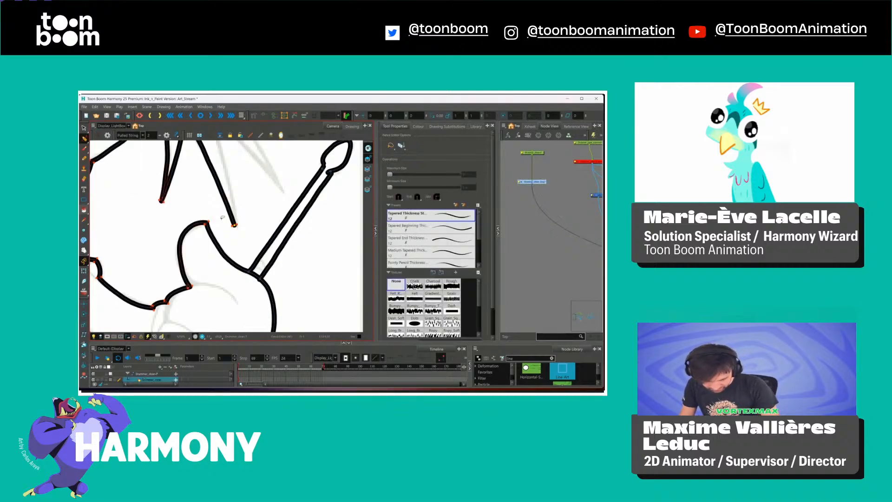
{"action": "scroll", "coordinate": [222, 217], "scroll_direction": "up", "scroll_amount": 6}
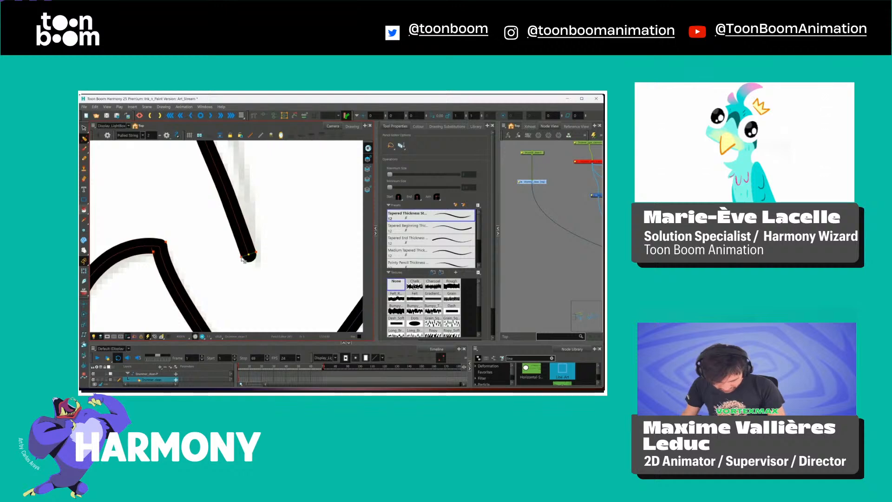
{"action": "mouse_move", "coordinate": [241, 257]}
{"action": "left_mouse_down"}
{"action": "mouse_move", "coordinate": [258, 257]}
{"action": "mouse_move", "coordinate": [260, 292]}
{"action": "left_mouse_up"}
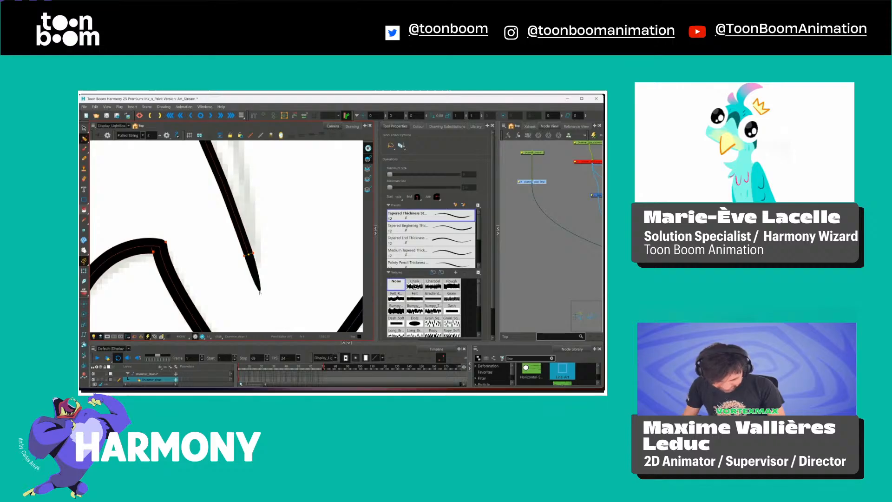
{"action": "scroll", "coordinate": [280, 308], "scroll_direction": "down", "scroll_amount": 6}
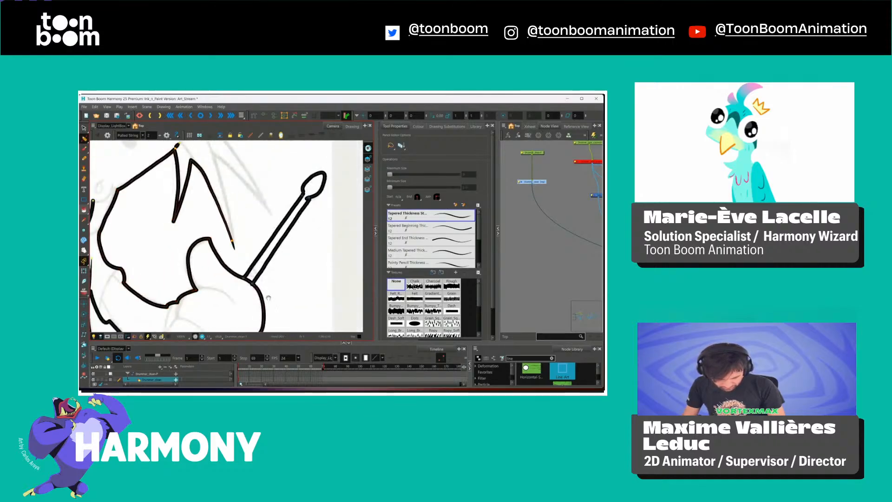
Try to refine the pointed tip between the two hair strands by selecting its control point with the Pencil Editor.
{"action": "scroll", "coordinate": [297, 288], "scroll_direction": "up", "scroll_amount": 4}
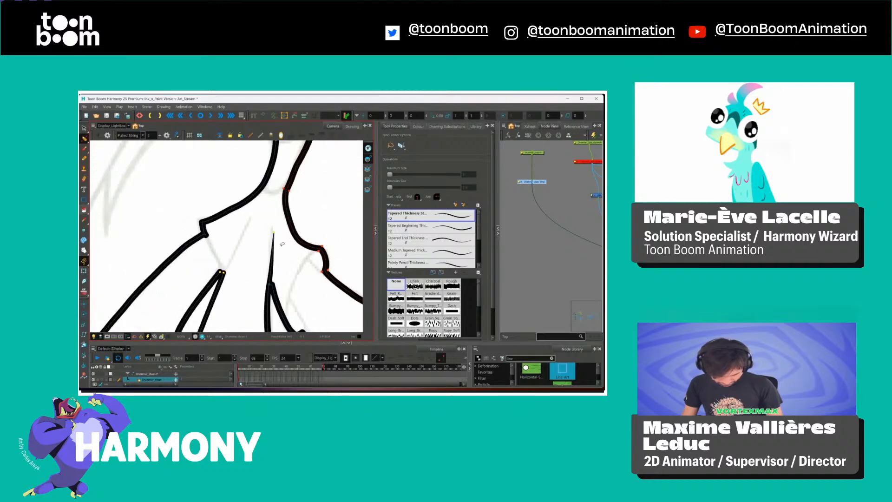
{"action": "scroll", "coordinate": [289, 252], "scroll_direction": "up", "scroll_amount": 3}
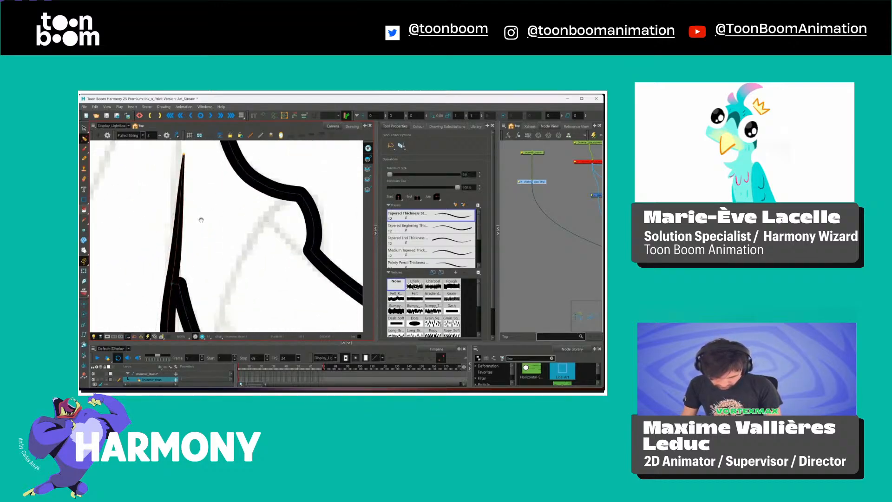
{"action": "scroll", "coordinate": [202, 218], "scroll_direction": "down", "scroll_amount": 5}
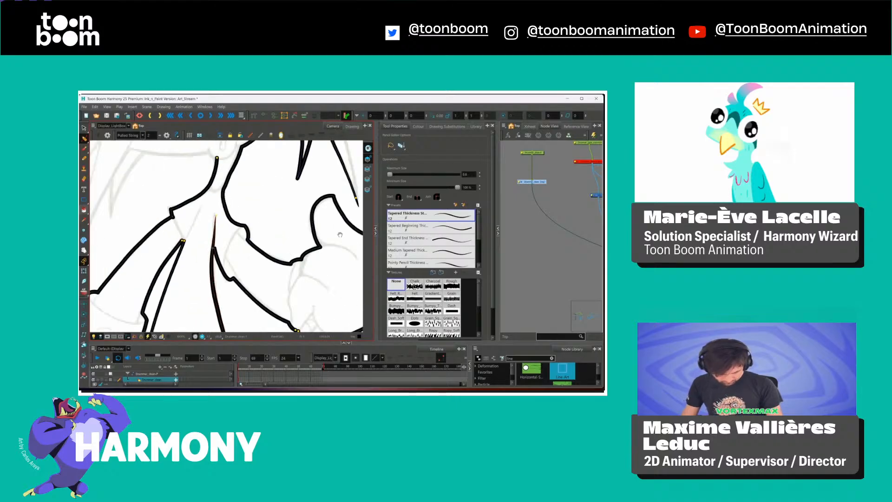
{"action": "left_click_drag", "start_coordinate": [309, 284], "coordinate": [281, 313]}
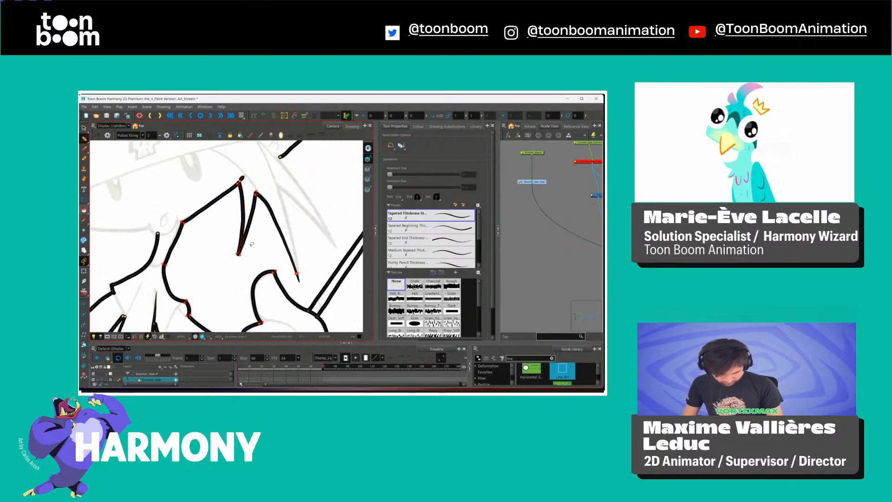
{"action": "scroll", "coordinate": [242, 243], "scroll_direction": "up", "scroll_amount": 2}
{"action": "key", "text": "alt+s"}
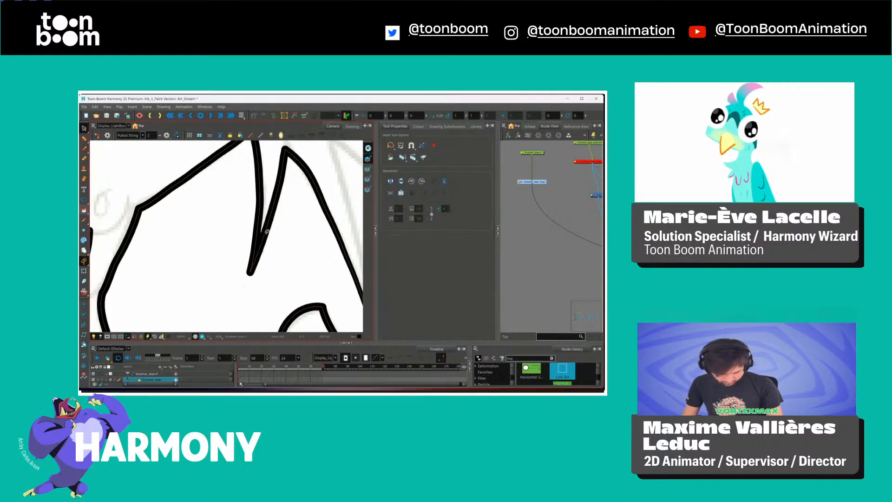
{"action": "key", "text": "alt+q"}
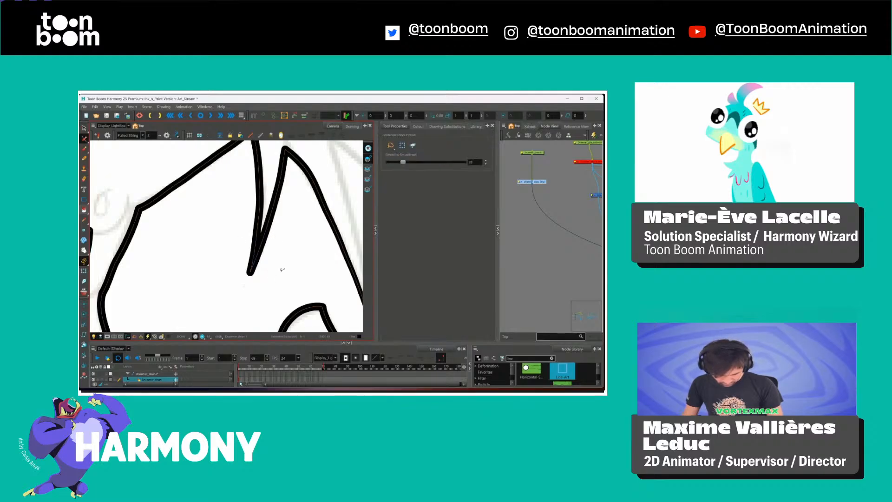
{"action": "left_click", "coordinate": [84, 148]}
{"action": "left_click", "coordinate": [84, 139]}
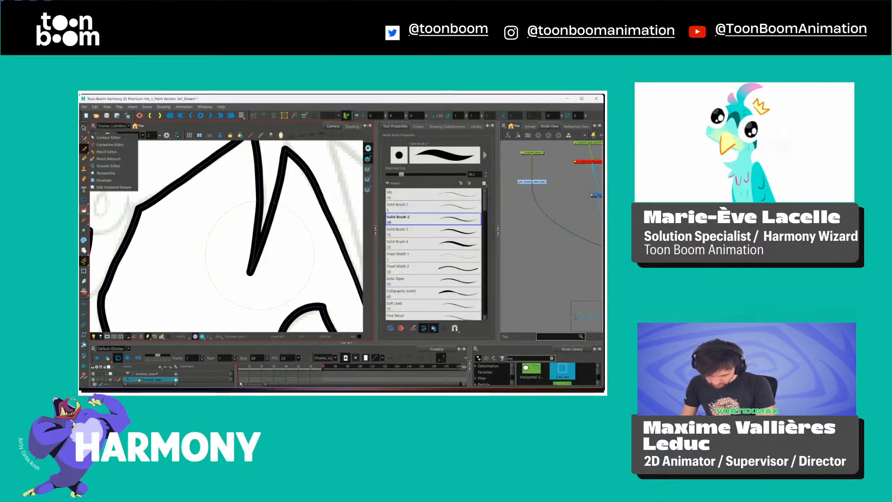
{"action": "left_click", "coordinate": [106, 152]}
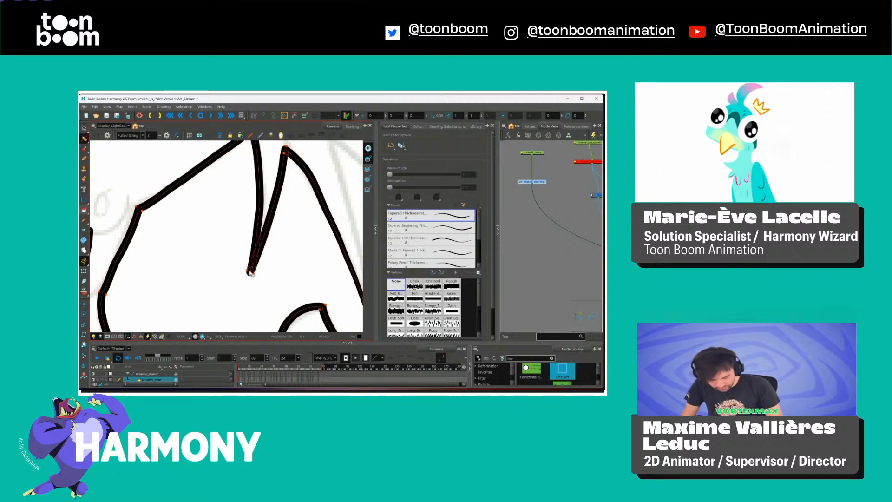
{"action": "left_click", "coordinate": [249, 273]}
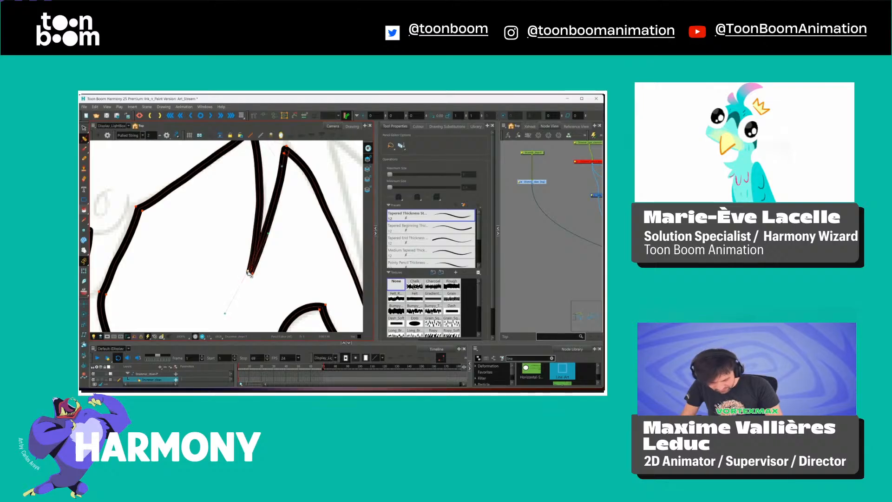
{"action": "left_click", "coordinate": [271, 278]}
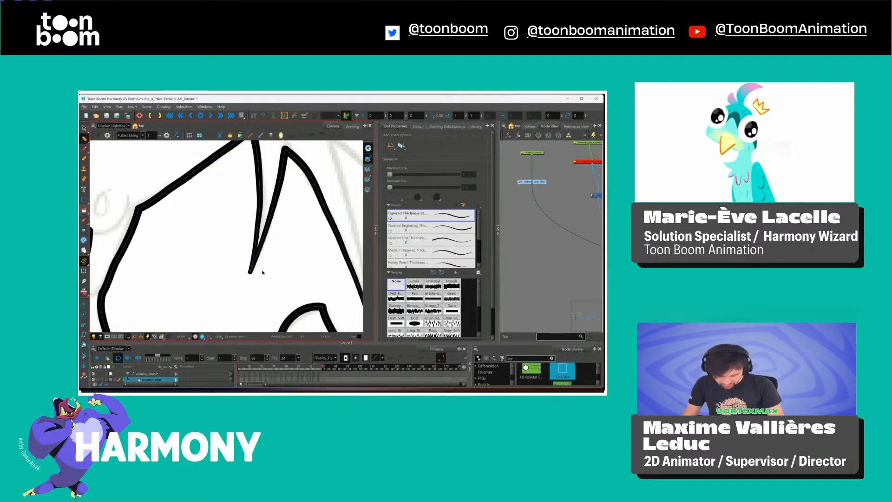
Examine where the two pencil lines meet at the pointed tip of the inner hair strand.
{"action": "key", "text": "2"}
{"action": "key", "text": "2"}
{"action": "key", "text": "space"}
{"action": "left_click_drag", "start_coordinate": [266, 302], "coordinate": [253, 272]}
{"action": "key", "text": "2"}
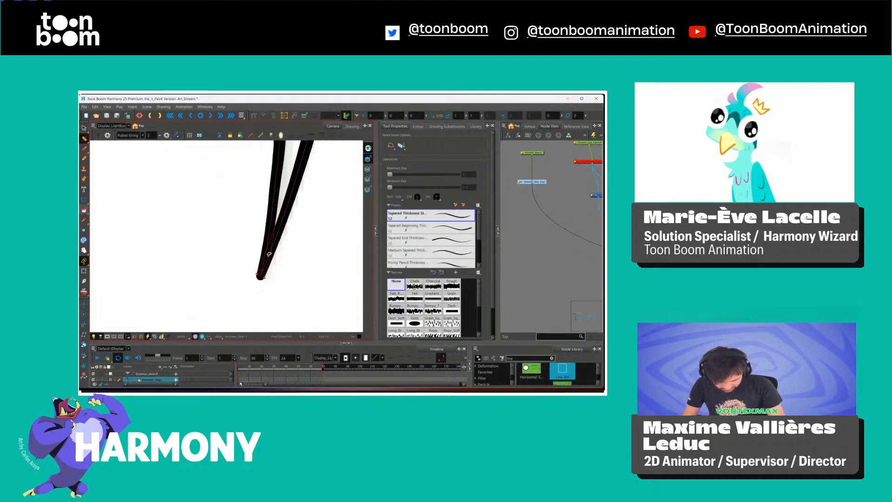
{"action": "key", "text": "2"}
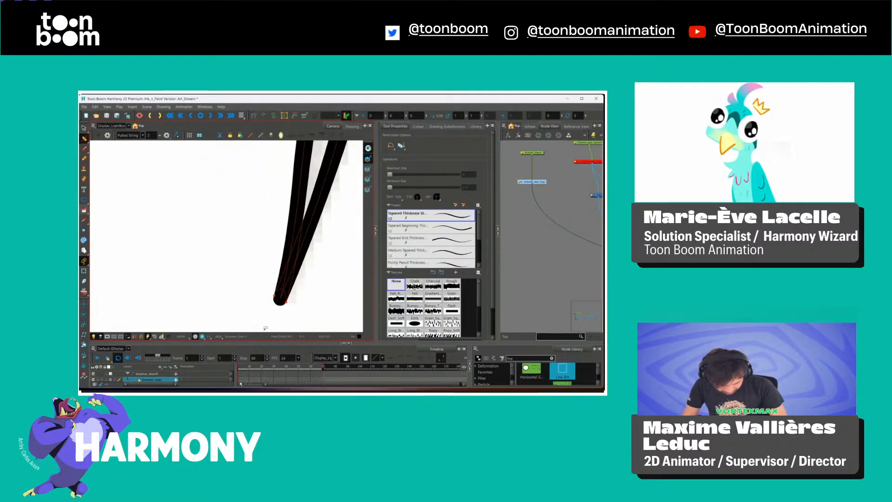
{"action": "key", "text": "1"}
{"action": "key", "text": "1"}
{"action": "key", "text": "1"}
{"action": "left_click_drag", "start_coordinate": [293, 310], "coordinate": [296, 312]}
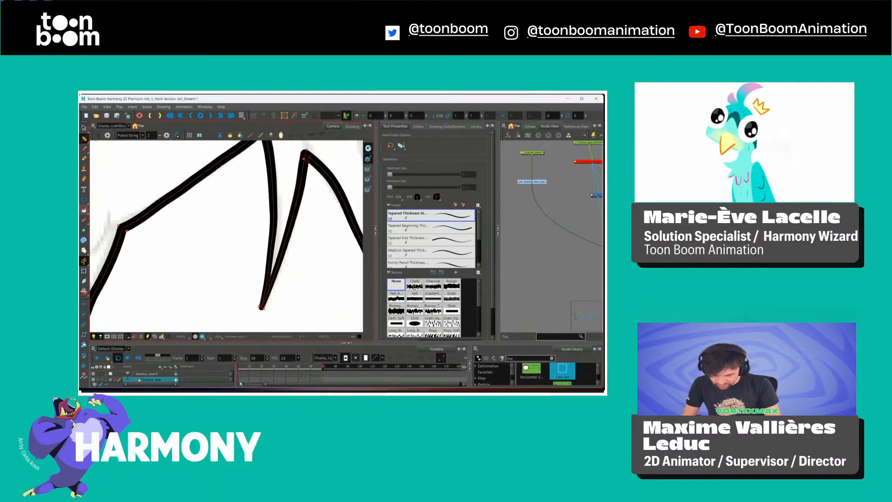
Reactivate Pencil Retouch, try thinning the pointed tip of the inner hair strand and undo the stroke.
{"action": "left_click_drag", "start_coordinate": [85, 139], "coordinate": [107, 160]}
{"action": "mouse_move", "coordinate": [266, 297]}
{"action": "left_mouse_down"}
{"action": "mouse_move", "coordinate": [258, 317]}
{"action": "mouse_move", "coordinate": [279, 280]}
{"action": "mouse_move", "coordinate": [261, 315]}
{"action": "left_mouse_up"}
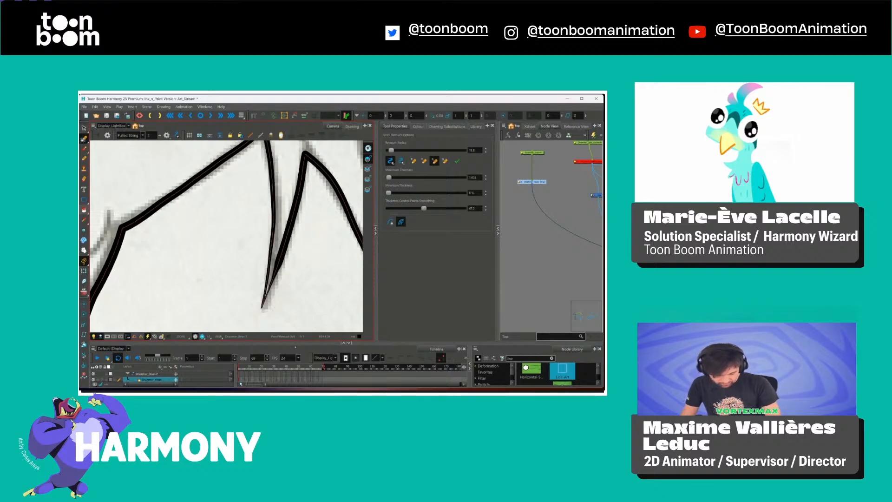
{"action": "key", "text": "1"}
{"action": "key", "text": "ctrl+z"}
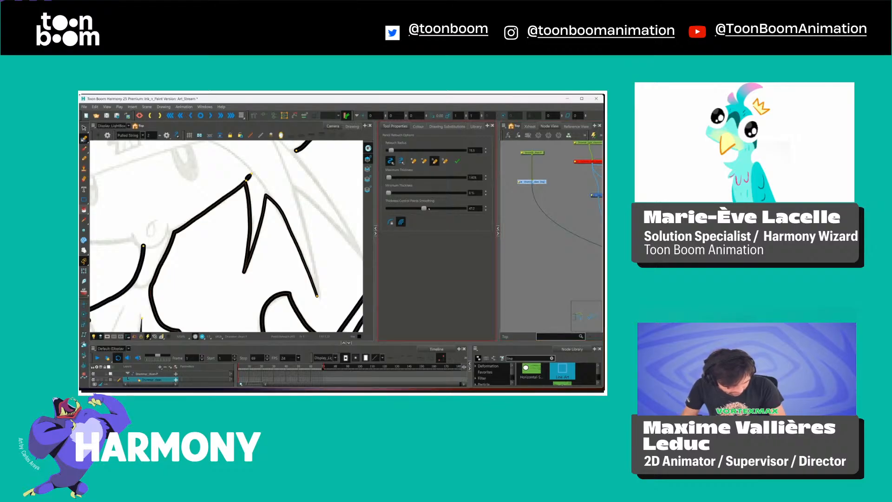
Set the maximum thickness to 4 and the retouch radius to 10, and taper the inner hair strand's pointed tip.
{"action": "left_click", "coordinate": [473, 177]}
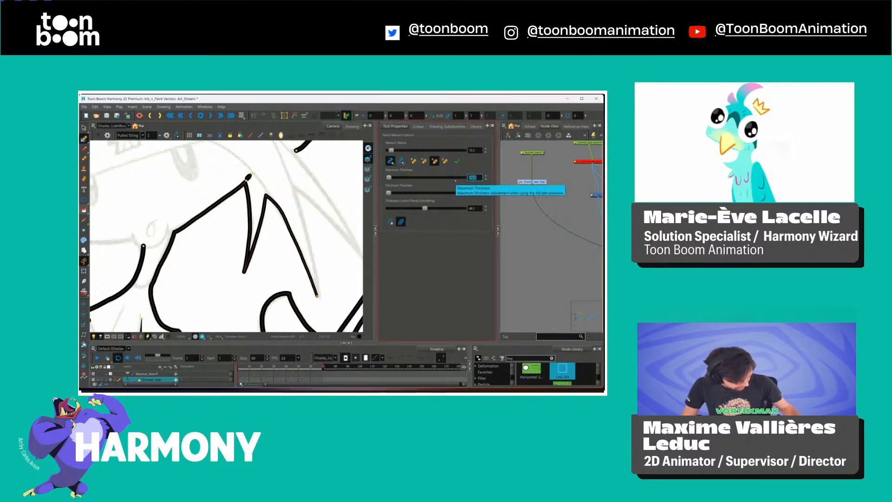
{"action": "type", "text": "4"}
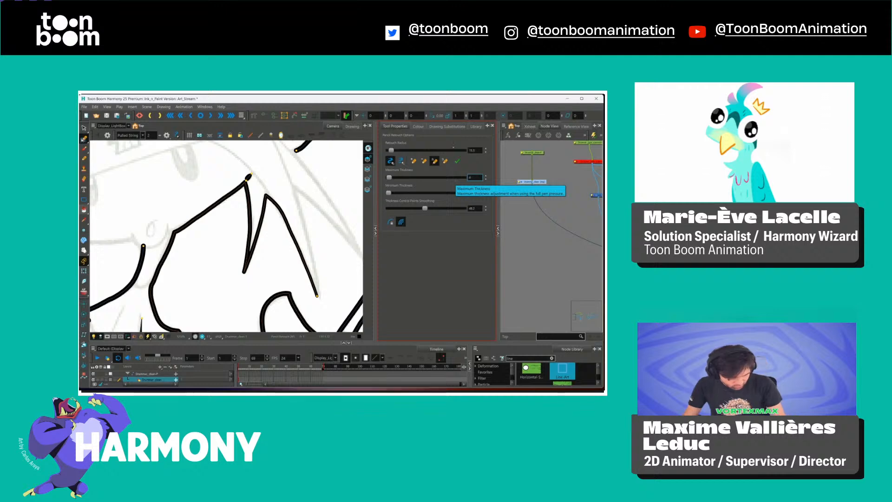
{"action": "left_click", "coordinate": [474, 150]}
{"action": "type", "text": "10"}
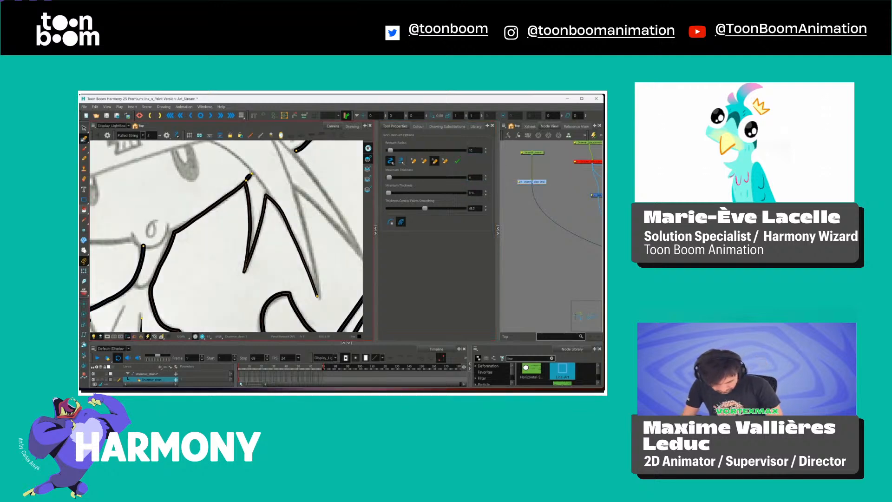
{"action": "left_click_drag", "start_coordinate": [246, 262], "coordinate": [245, 267]}
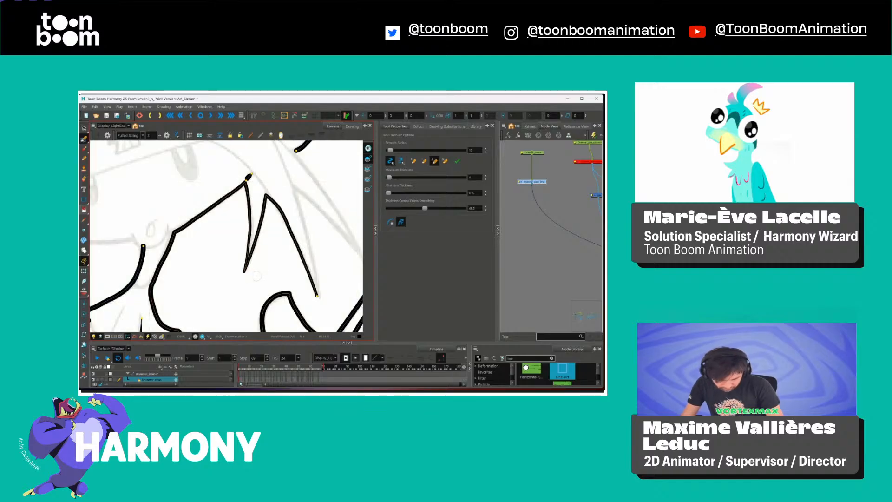
{"action": "key", "text": "alt+s"}
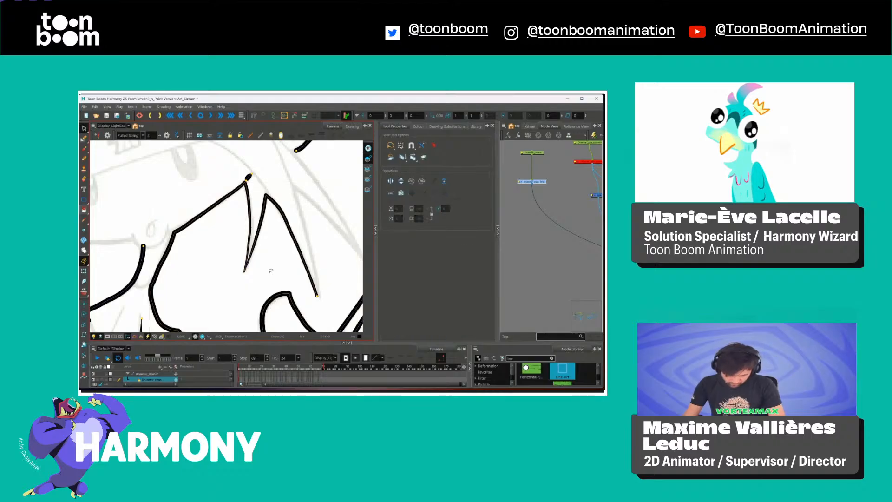
Examine the tapered tip of the inner hair strand up close and the traced drummer lines around it.
{"action": "scroll", "coordinate": [279, 275], "scroll_direction": "up", "scroll_amount": 5}
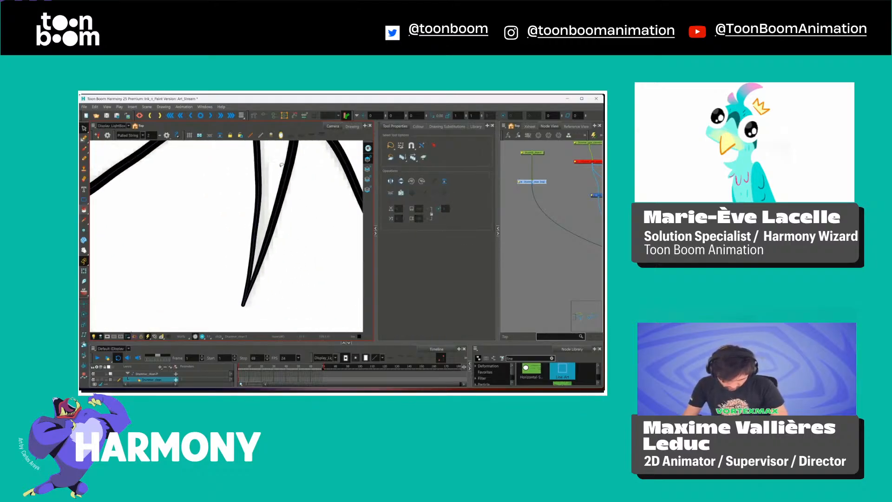
{"action": "scroll", "coordinate": [348, 180], "scroll_direction": "down", "scroll_amount": 4}
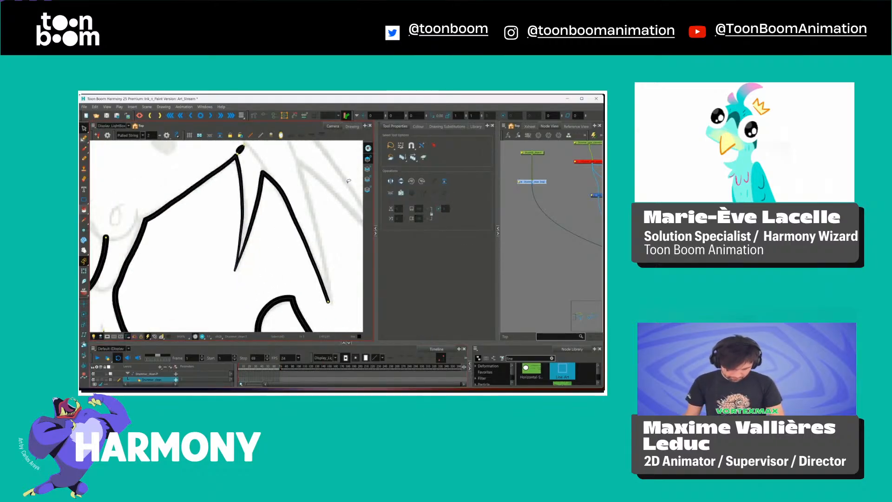
{"action": "scroll", "coordinate": [293, 253], "scroll_direction": "down", "scroll_amount": 2}
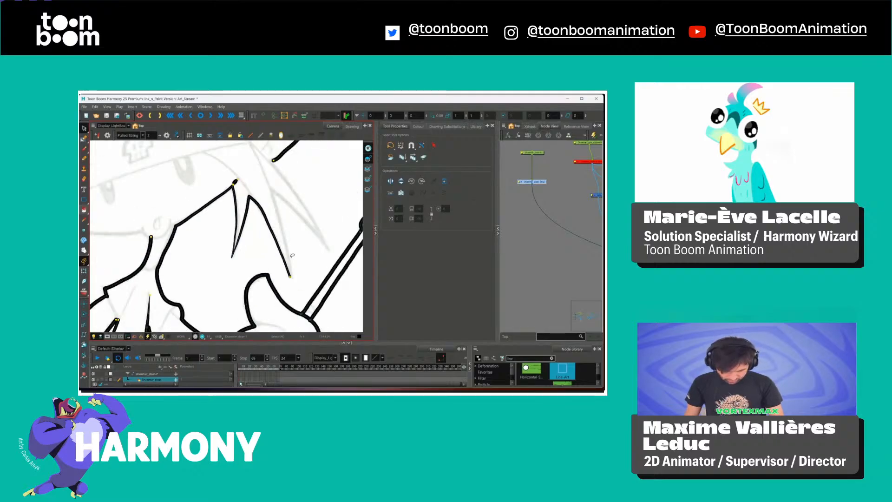
{"action": "scroll", "coordinate": [288, 269], "scroll_direction": "down", "scroll_amount": 5}
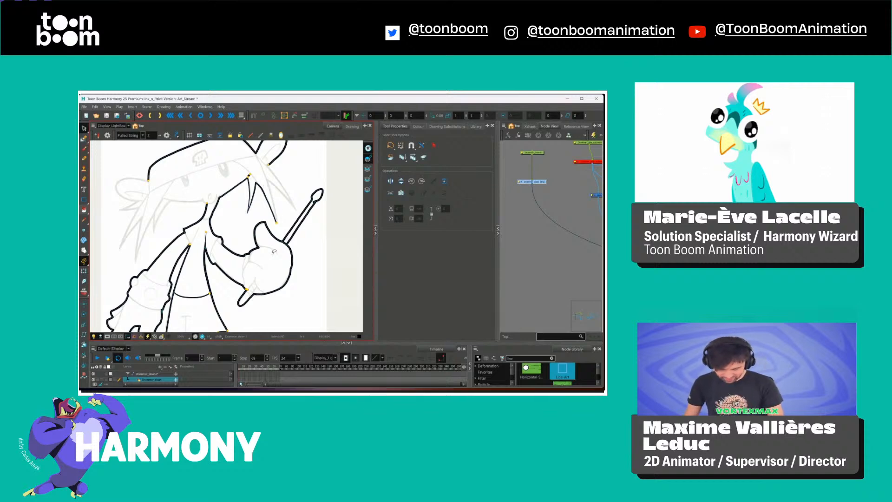
{"action": "left_click_drag", "start_coordinate": [282, 284], "coordinate": [306, 316]}
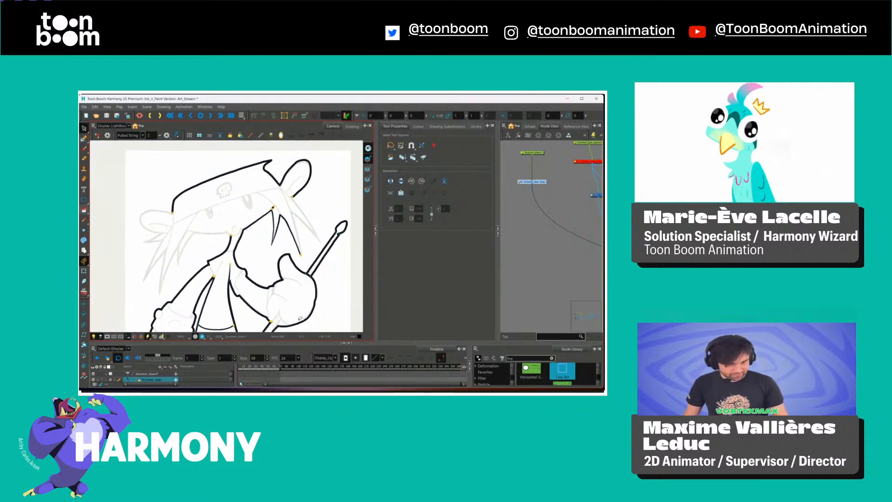
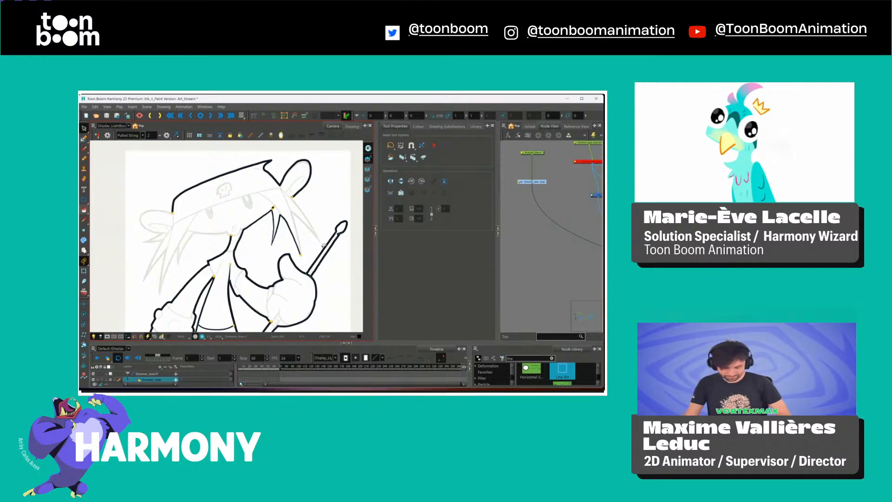
{"action": "key", "text": "space"}
{"action": "left_click_drag", "start_coordinate": [328, 275], "coordinate": [312, 226]}
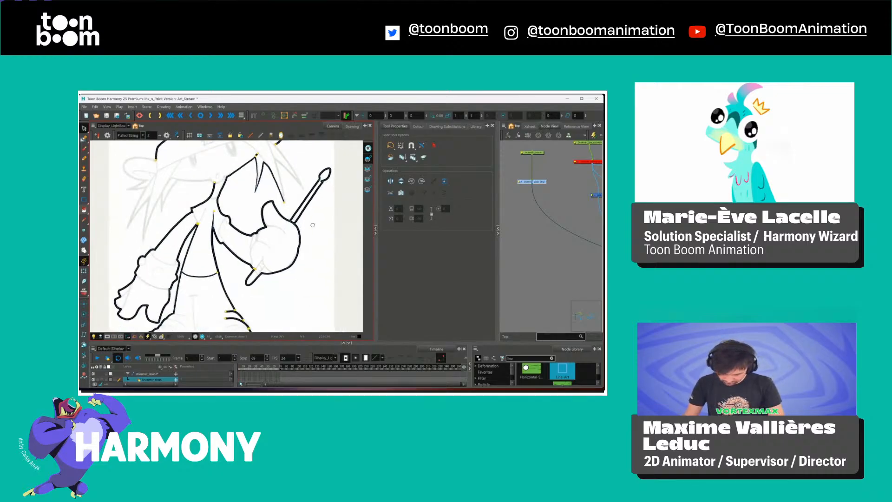
Activate Pencil Retouch, set it to apply to a single stroke, and compare the hand and drumstick lines with the rough sketch.
{"action": "key", "text": "alt+q"}
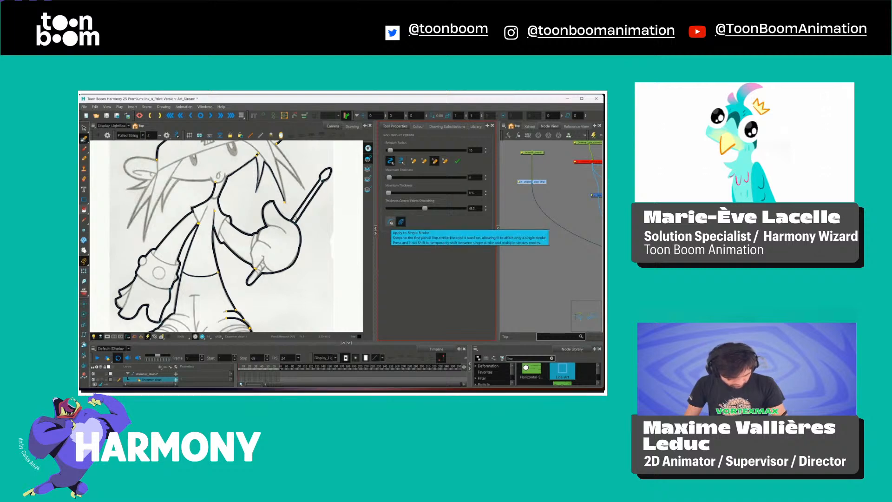
{"action": "left_click", "coordinate": [390, 221]}
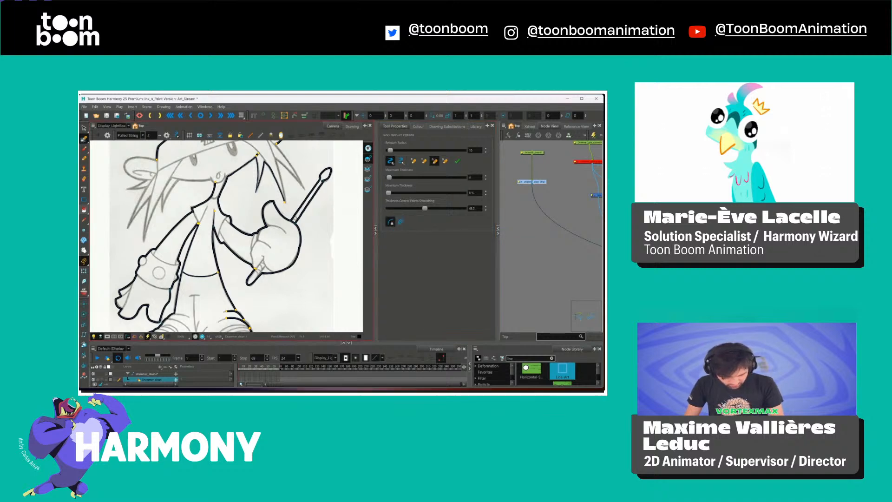
{"action": "left_click_drag", "start_coordinate": [226, 236], "coordinate": [207, 256]}
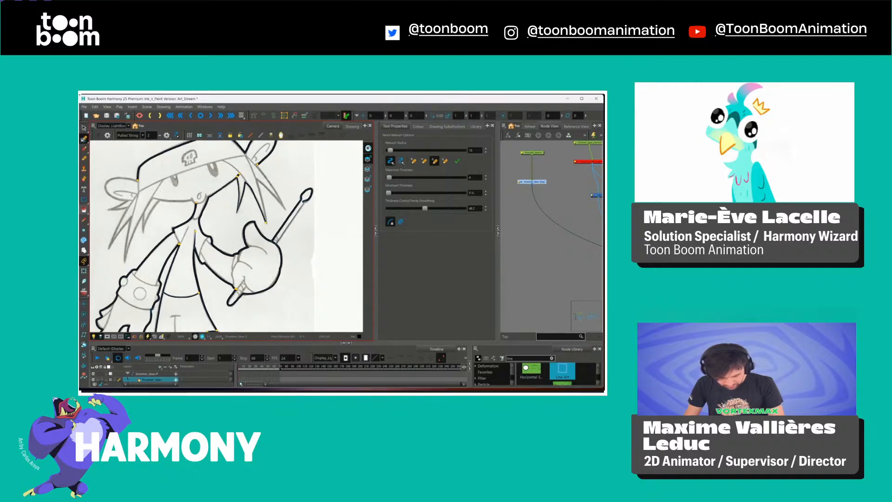
{"action": "key", "text": "2"}
{"action": "key", "text": "2"}
{"action": "left_click_drag", "start_coordinate": [348, 183], "coordinate": [263, 223]}
{"action": "key", "text": "shift+l"}
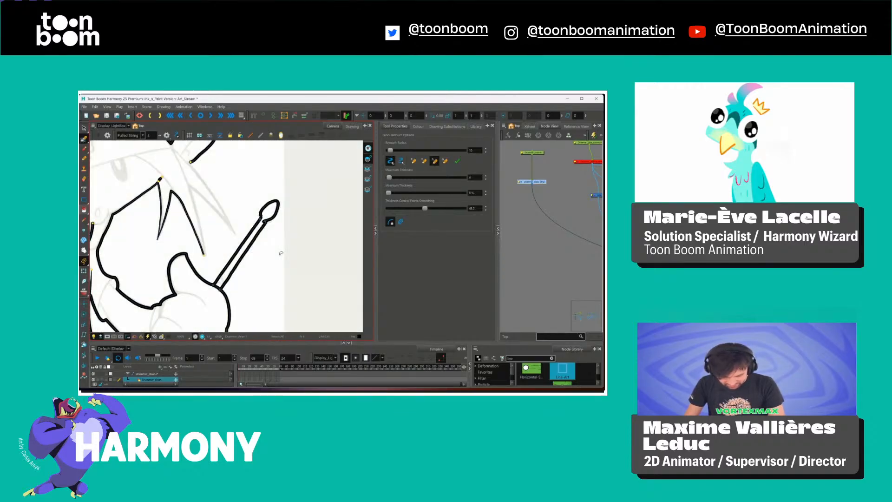
{"action": "key", "text": "shift+l"}
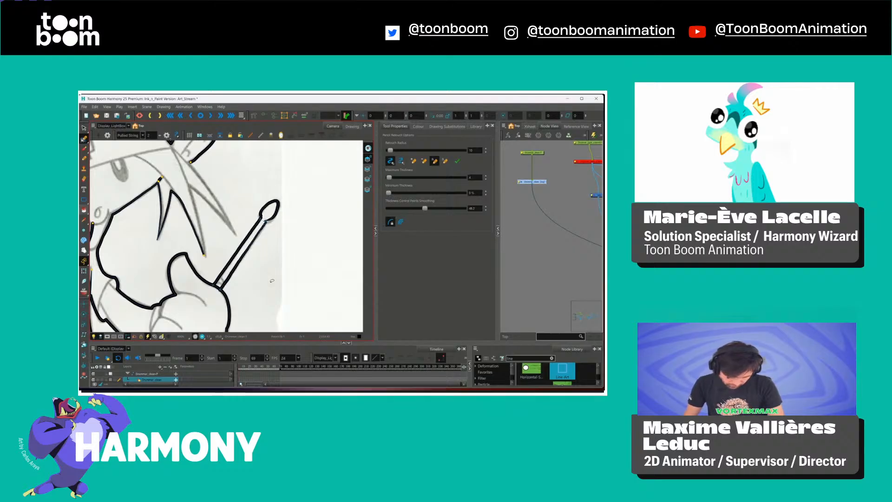
{"action": "key", "text": "shift+l"}
{"action": "key", "text": "shift+l"}
{"action": "left_click_drag", "start_coordinate": [258, 294], "coordinate": [310, 237]}
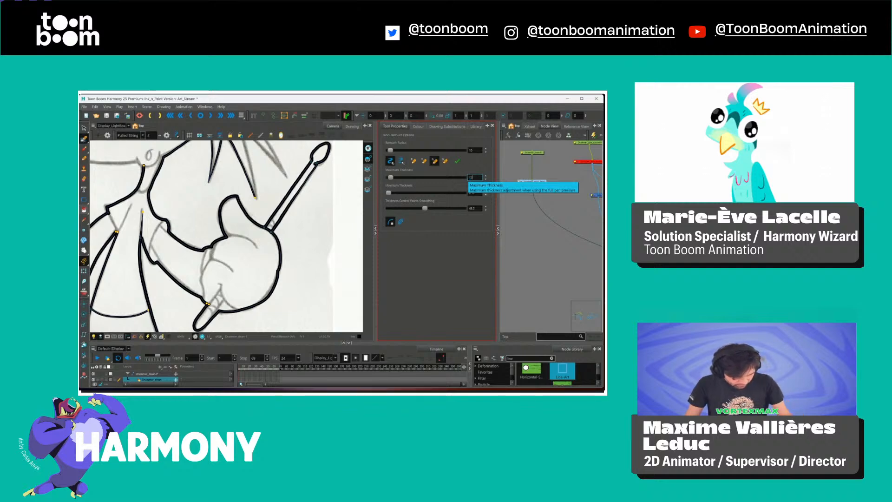
Set the minimum thickness to 100% and thicken the outline of the thumb and the hand holding the drumstick.
{"action": "left_click", "coordinate": [471, 192]}
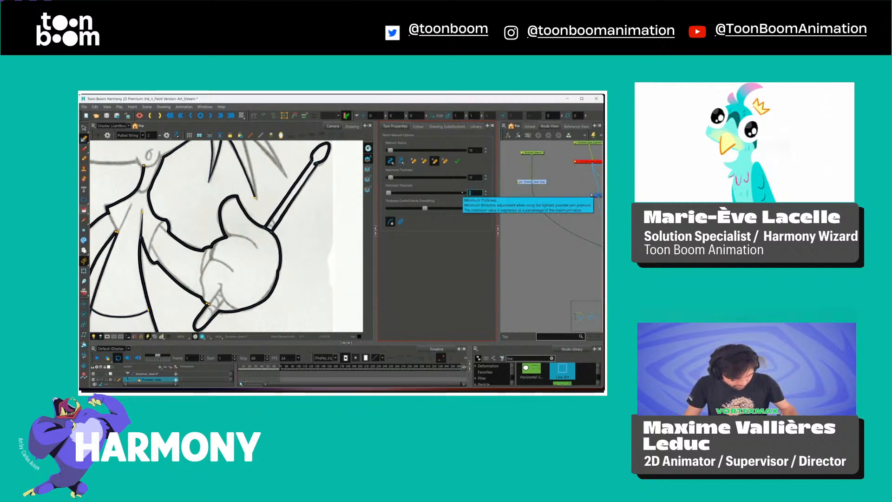
{"action": "type", "text": "100"}
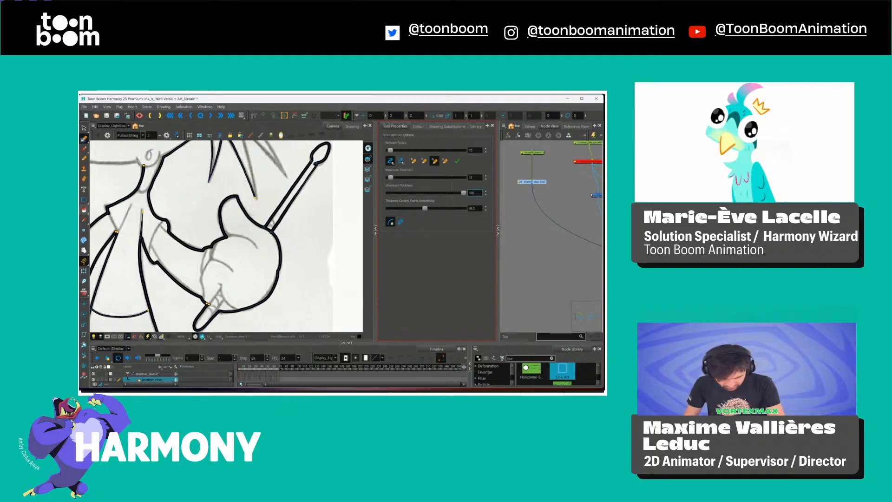
{"action": "mouse_move", "coordinate": [265, 228]}
{"action": "left_mouse_down"}
{"action": "mouse_move", "coordinate": [236, 198]}
{"action": "mouse_move", "coordinate": [223, 203]}
{"action": "mouse_move", "coordinate": [225, 236]}
{"action": "mouse_move", "coordinate": [196, 251]}
{"action": "left_mouse_up"}
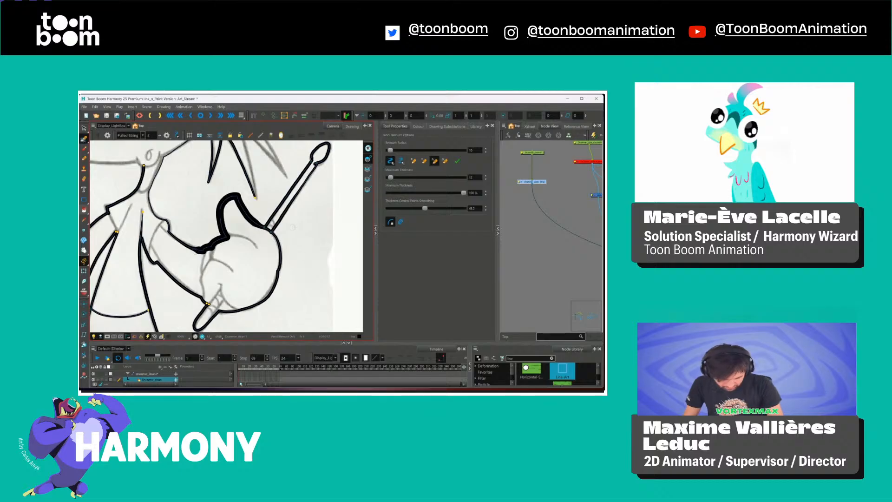
{"action": "mouse_move", "coordinate": [260, 224]}
{"action": "left_mouse_down"}
{"action": "mouse_move", "coordinate": [279, 243]}
{"action": "mouse_move", "coordinate": [277, 278]}
{"action": "mouse_move", "coordinate": [270, 294]}
{"action": "mouse_move", "coordinate": [219, 311]}
{"action": "left_mouse_up"}
{"action": "scroll", "coordinate": [226, 236], "scroll_direction": "down", "scroll_amount": 5}
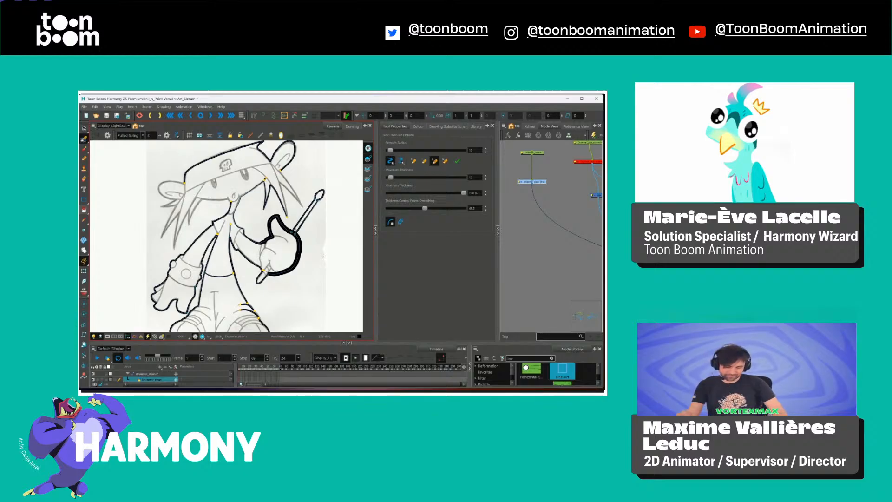
Disable the Drummer_clean drawing node in the network so that only the rough sketch is displayed.
{"action": "left_click", "coordinate": [538, 182]}
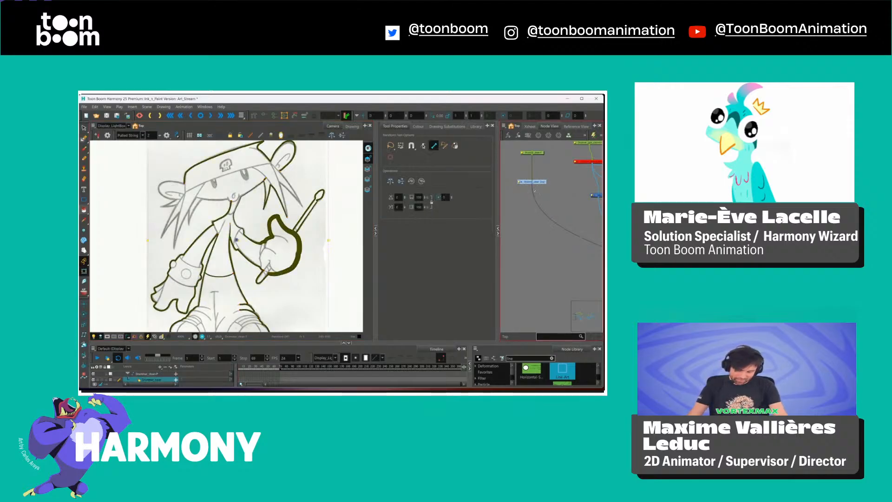
{"action": "key", "text": "d"}
{"action": "left_click", "coordinate": [348, 142]}
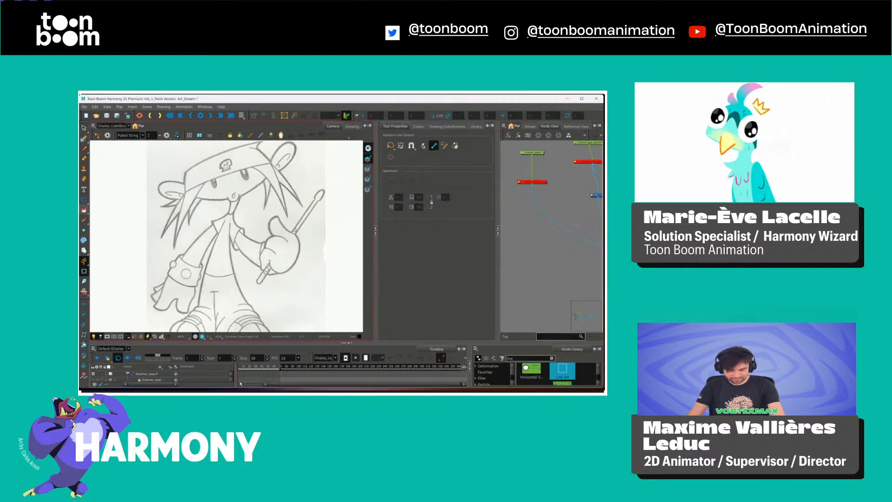
Look over the scene's node network, from the drawing nodes down to the composite.
{"action": "left_click_drag", "start_coordinate": [566, 201], "coordinate": [469, 249]}
{"action": "left_click_drag", "start_coordinate": [581, 263], "coordinate": [550, 263]}
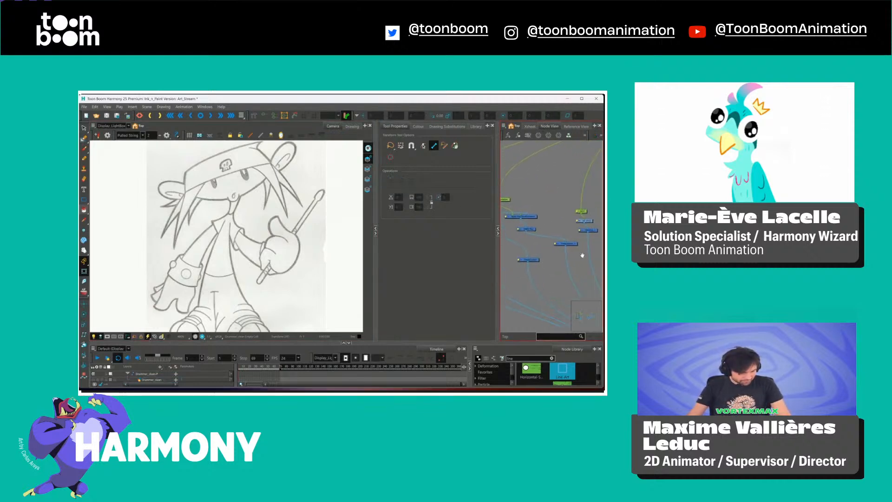
{"action": "scroll", "coordinate": [564, 237], "scroll_direction": "down", "scroll_amount": 2}
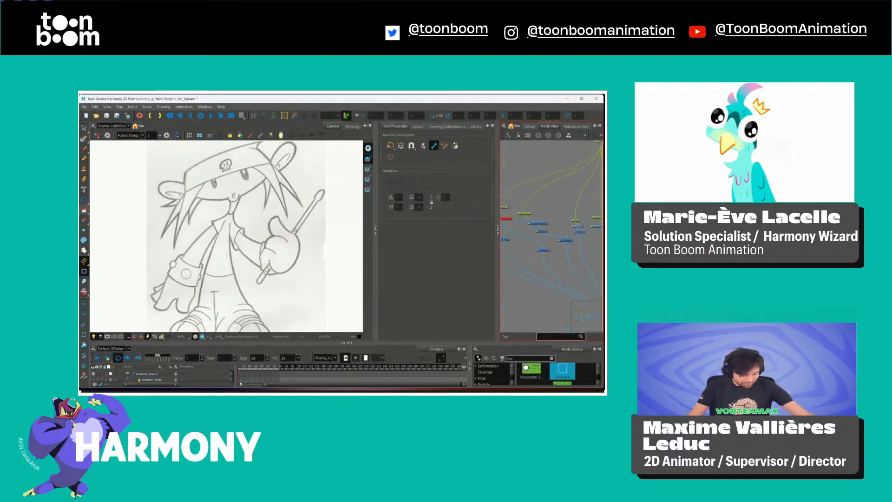
{"action": "left_click_drag", "start_coordinate": [541, 231], "coordinate": [568, 235]}
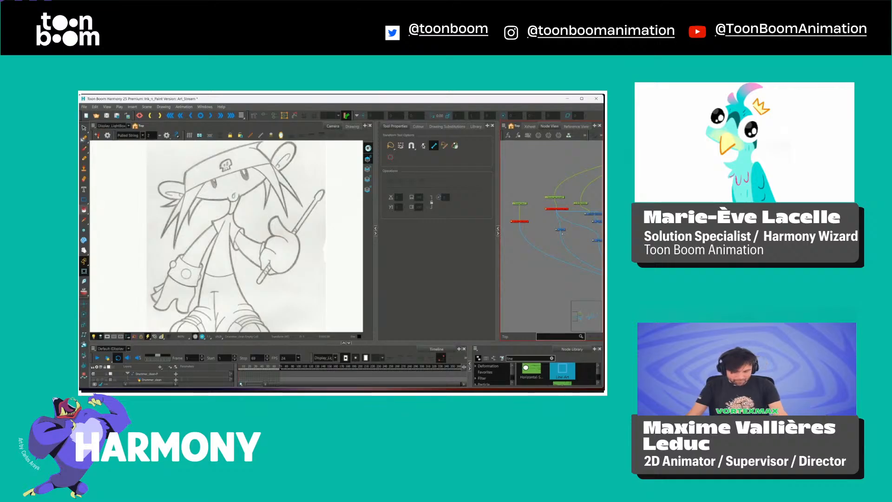
{"action": "scroll", "coordinate": [567, 235], "scroll_direction": "down", "scroll_amount": 3}
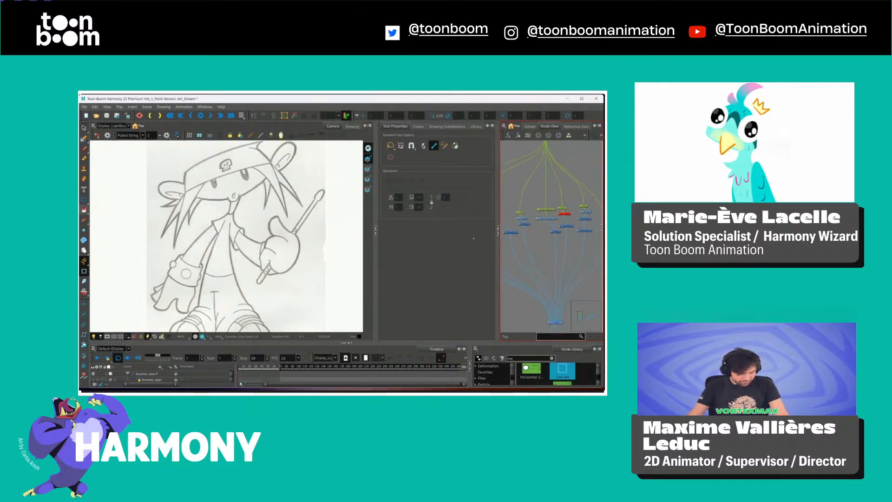
Examine the rough drummer sketch on the animation disc, in full view and close up around the head.
{"action": "key", "text": "1"}
{"action": "key", "text": "1"}
{"action": "key", "text": "1"}
{"action": "key", "text": "1"}
{"action": "key", "text": "1"}
{"action": "key", "text": "1"}
{"action": "key", "text": "2"}
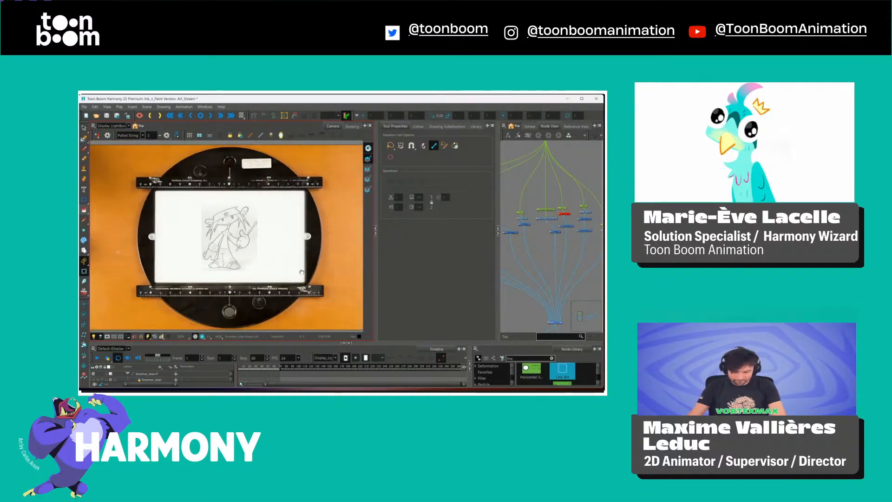
{"action": "key", "text": "space"}
{"action": "left_click_drag", "start_coordinate": [300, 270], "coordinate": [319, 281]}
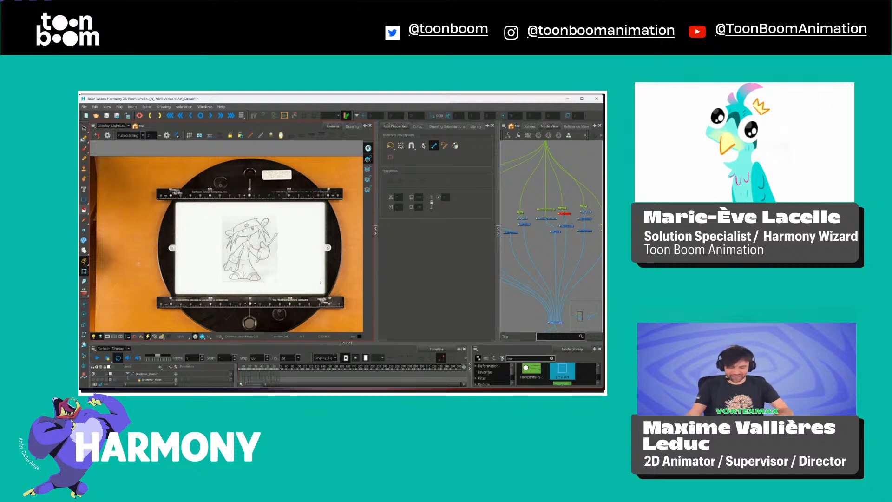
{"action": "scroll", "coordinate": [229, 220], "scroll_direction": "up", "scroll_amount": 10}
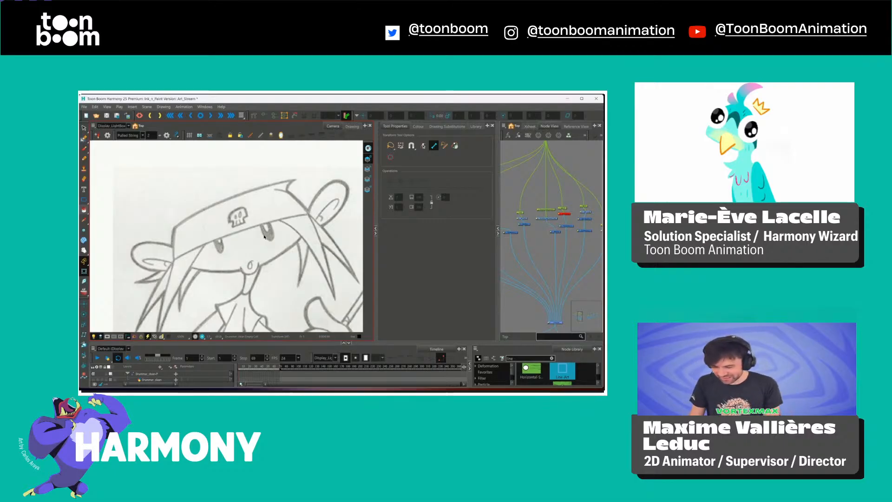
{"action": "scroll", "coordinate": [233, 234], "scroll_direction": "down", "scroll_amount": 3}
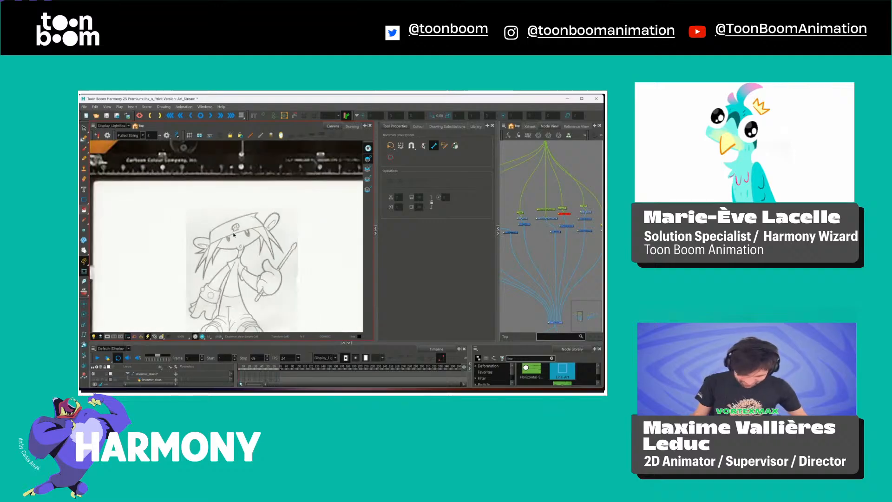
{"action": "scroll", "coordinate": [232, 235], "scroll_direction": "down", "scroll_amount": 3}
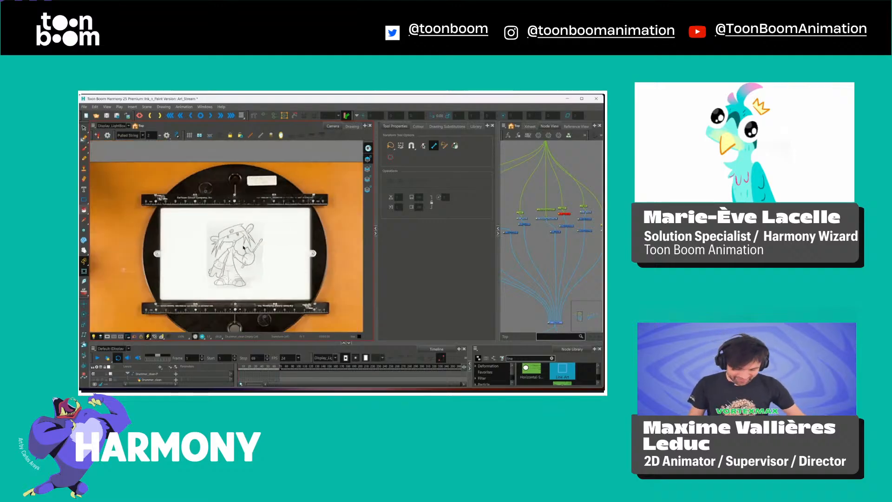
{"action": "scroll", "coordinate": [233, 251], "scroll_direction": "down", "scroll_amount": 2}
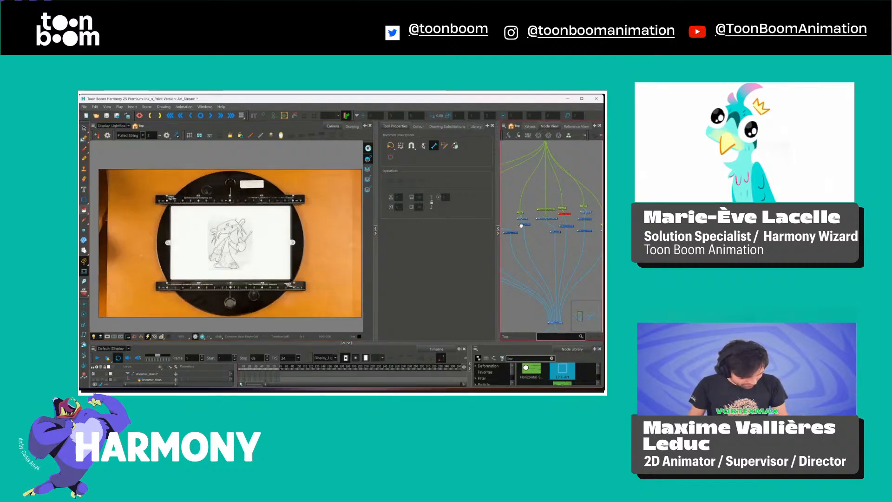
Save the scene and re-enable the Drummer_clean drawing node.
{"action": "scroll", "coordinate": [521, 225], "scroll_direction": "up", "scroll_amount": 4}
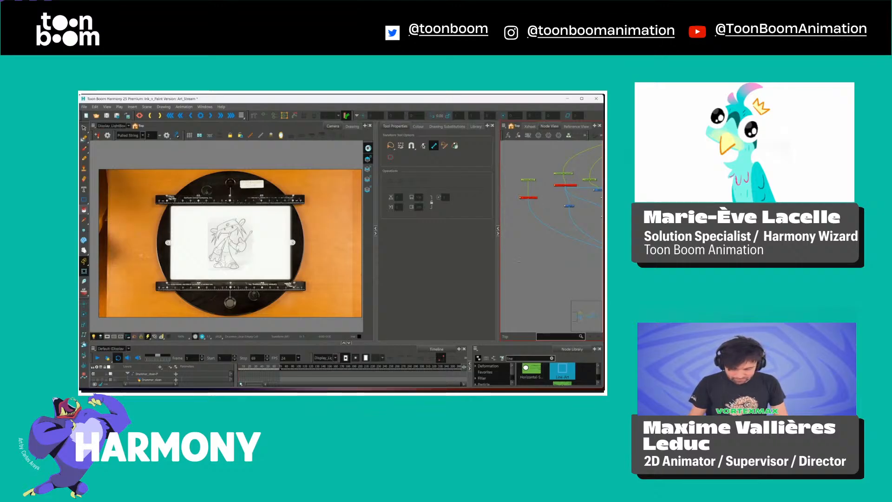
{"action": "key", "text": "ctrl+s"}
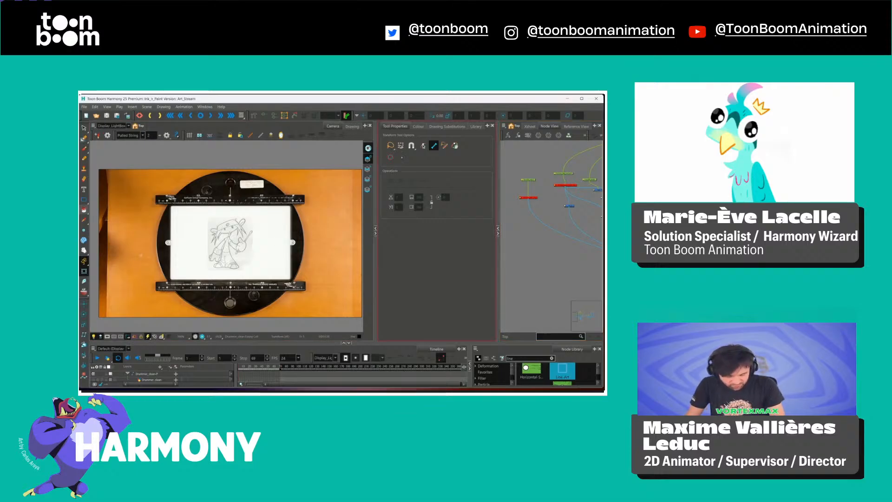
{"action": "key", "text": "a"}
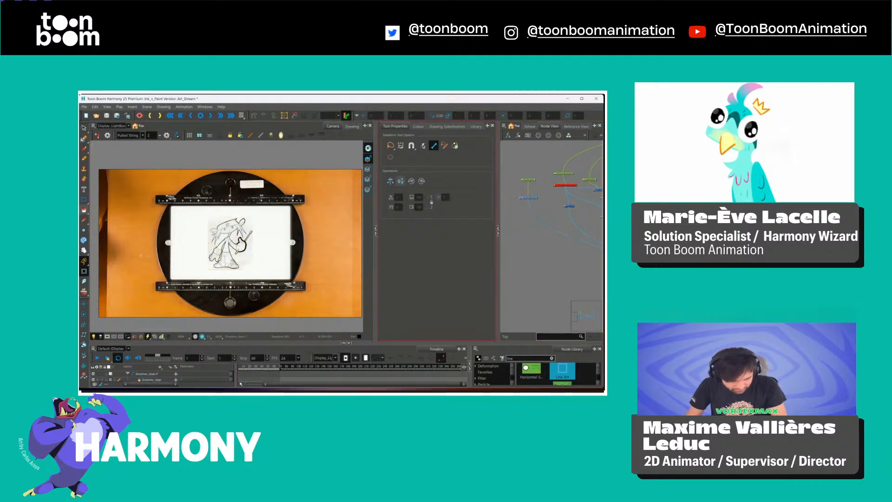
Set the Colour Art type of the Drummer_clean layer to Bitmap in its layer properties.
{"action": "double_click", "coordinate": [533, 198]}
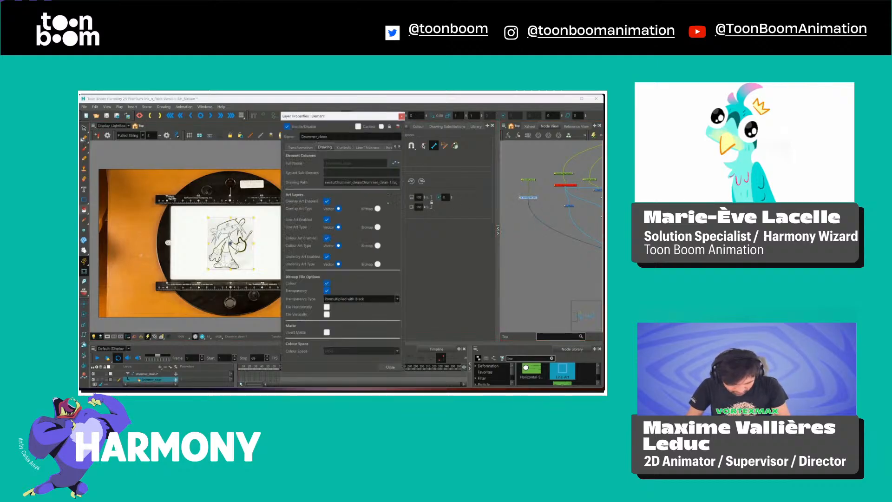
{"action": "left_click", "coordinate": [378, 245]}
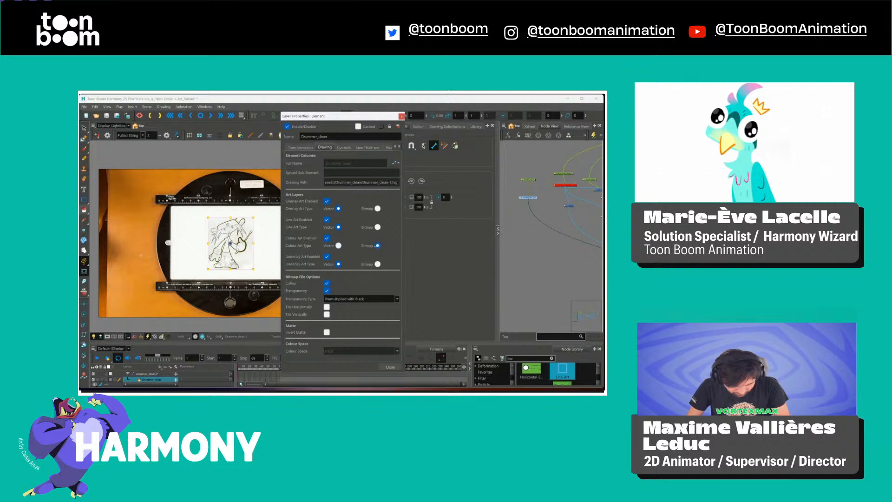
{"action": "left_click", "coordinate": [401, 116]}
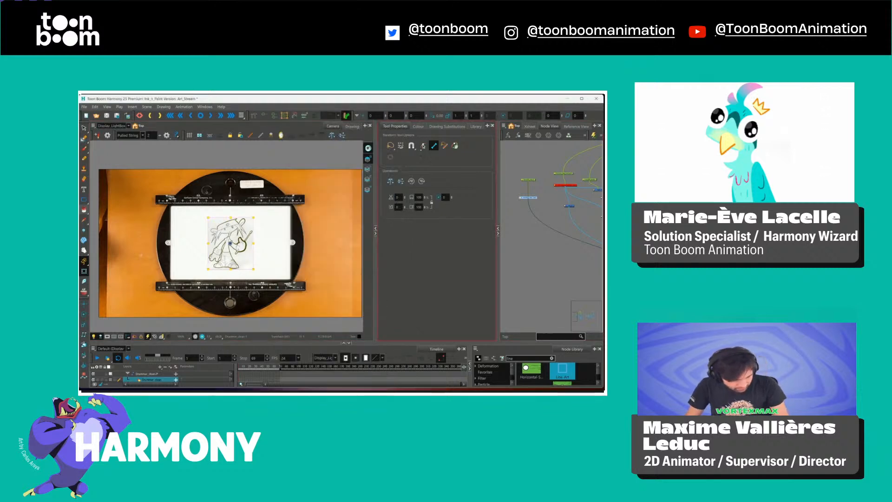
Show the Drummer_clean layer's colour art in the Drawing view and choose the 6B Pencil preset for the Brush tool.
{"action": "left_click", "coordinate": [352, 126]}
{"action": "left_click", "coordinate": [368, 179]}
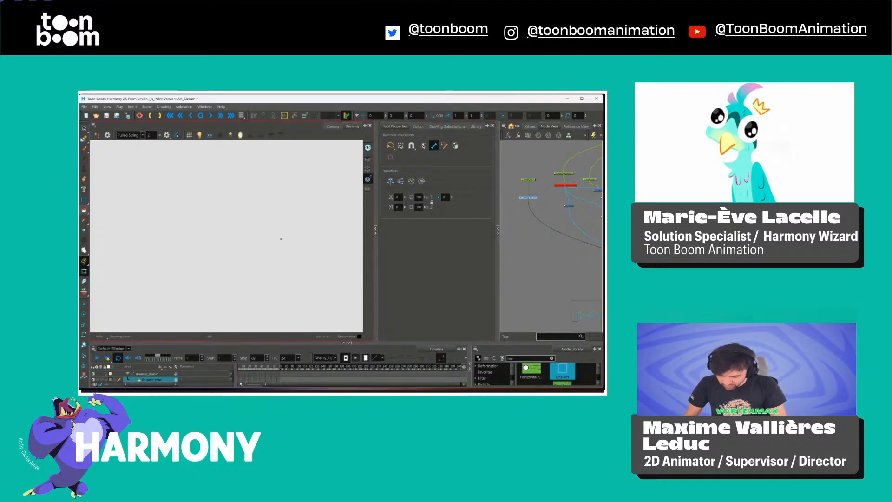
{"action": "key", "text": "alt+b"}
{"action": "left_click", "coordinate": [463, 297]}
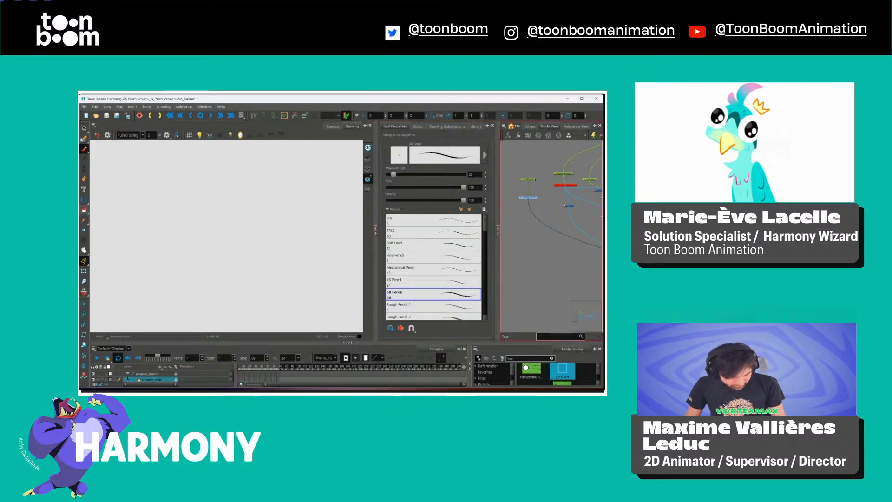
Set the Colour Art type of the Drummer_clean layer to Vector in its layer properties.
{"action": "key", "text": "shift+e"}
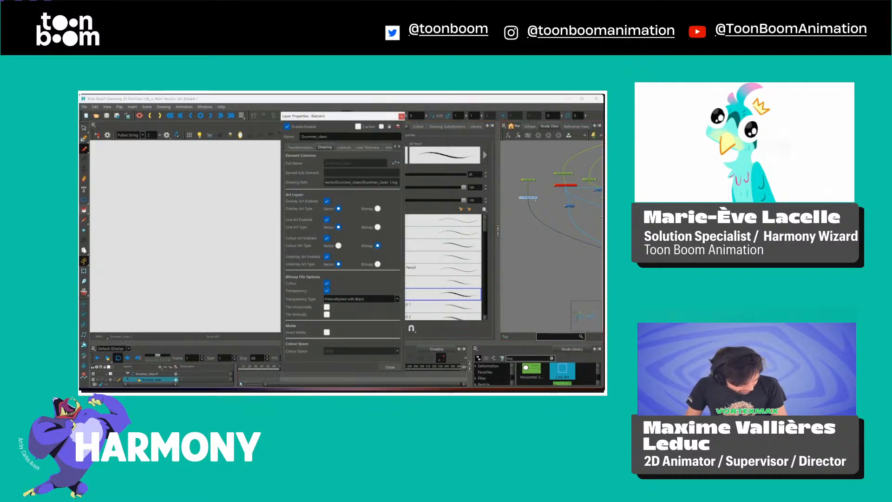
{"action": "left_click", "coordinate": [338, 245]}
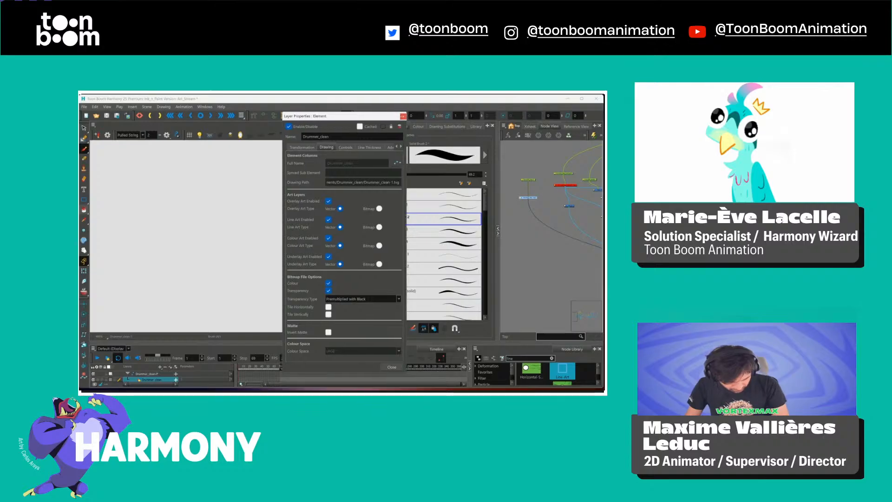
{"action": "left_click", "coordinate": [403, 116]}
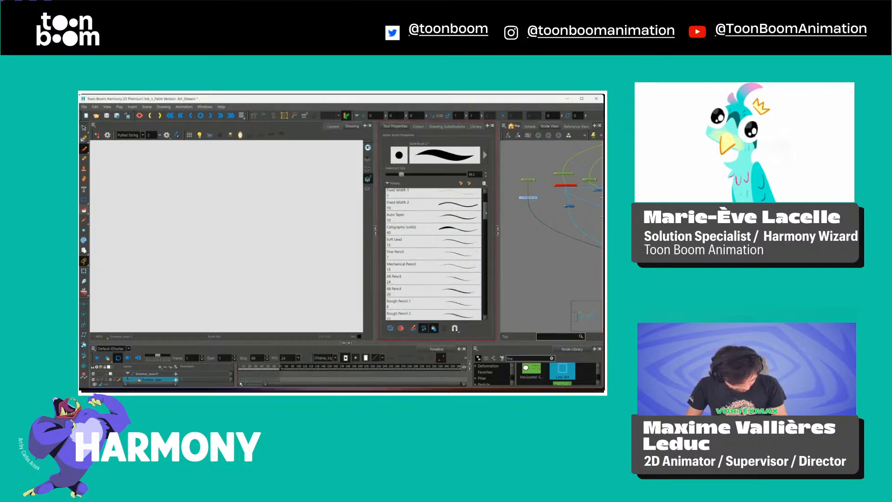
Draw a large closed circle on the colour art with the Rough Pencil 2 brush preset.
{"action": "left_click_drag", "start_coordinate": [486, 213], "coordinate": [486, 216]}
{"action": "left_click", "coordinate": [470, 273]}
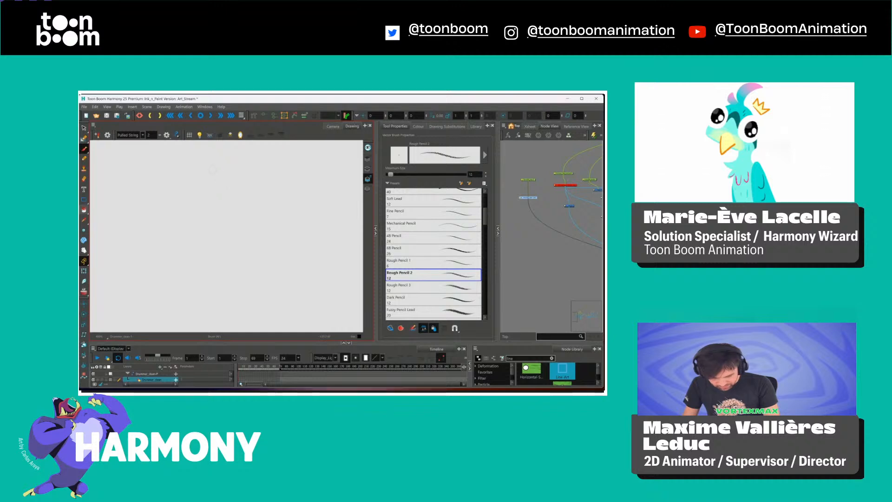
{"action": "mouse_move", "coordinate": [207, 166]}
{"action": "left_mouse_down"}
{"action": "mouse_move", "coordinate": [159, 219]}
{"action": "mouse_move", "coordinate": [199, 265]}
{"action": "mouse_move", "coordinate": [263, 249]}
{"action": "mouse_move", "coordinate": [272, 200]}
{"action": "mouse_move", "coordinate": [228, 161]}
{"action": "mouse_move", "coordinate": [208, 166]}
{"action": "left_mouse_up"}
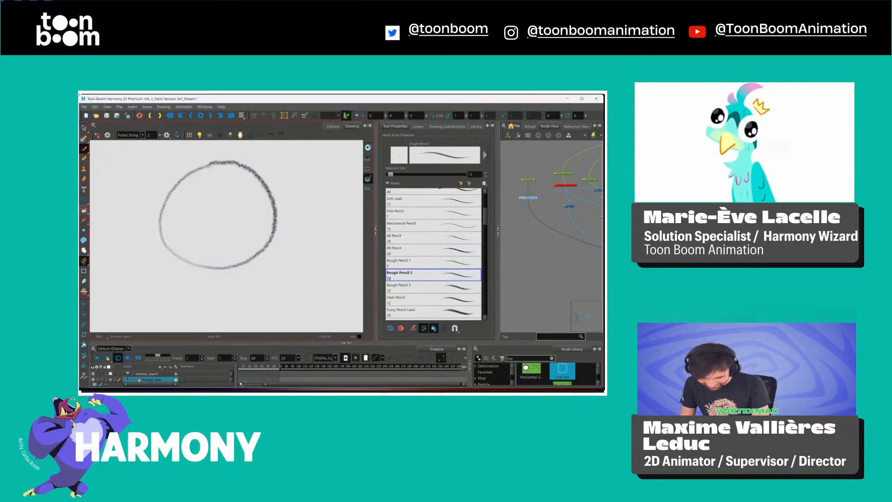
Fill the circle with the purple eyes colour using the Paint tool and inspect the fill's edge against the textured line.
{"action": "left_click", "coordinate": [84, 211]}
{"action": "left_click", "coordinate": [108, 209]}
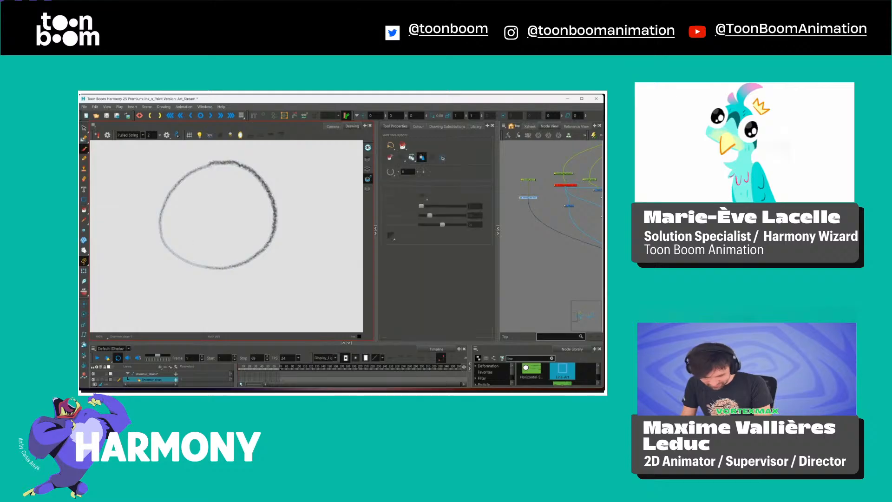
{"action": "left_click", "coordinate": [417, 126]}
{"action": "left_click", "coordinate": [406, 229]}
{"action": "left_click", "coordinate": [233, 209]}
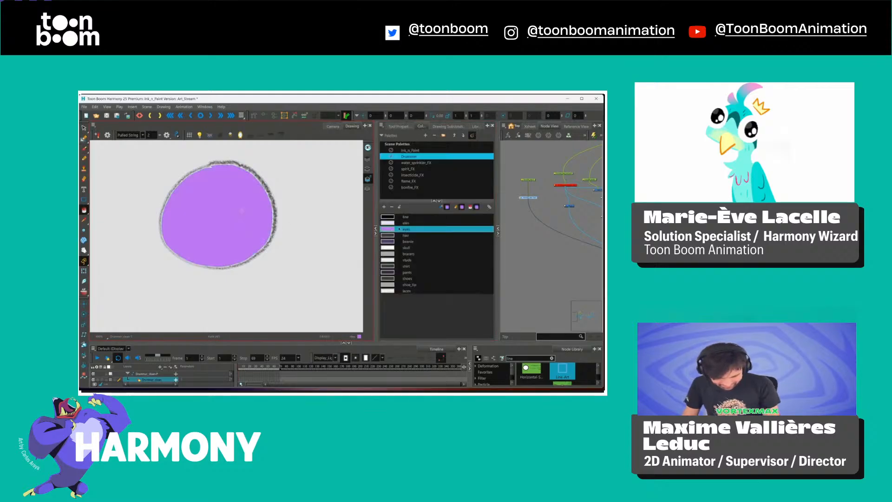
{"action": "key", "text": "2"}
{"action": "scroll", "coordinate": [279, 172], "scroll_direction": "up", "scroll_amount": 4}
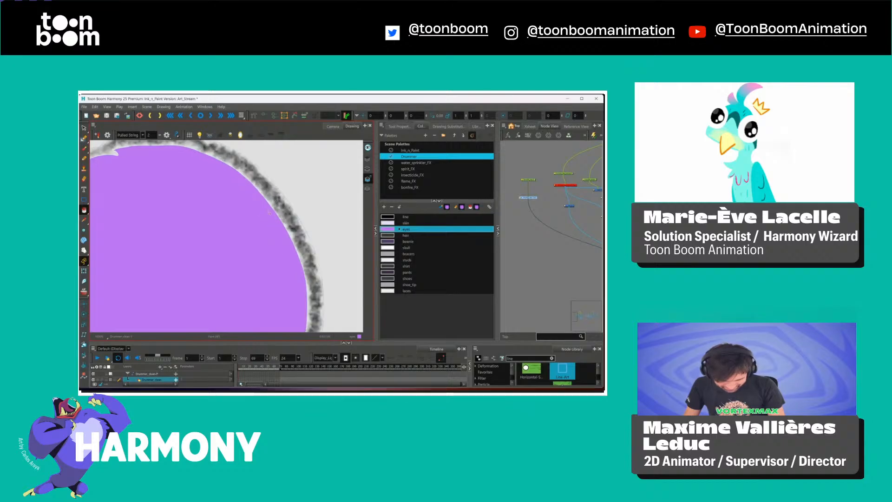
{"action": "scroll", "coordinate": [281, 209], "scroll_direction": "down", "scroll_amount": 2}
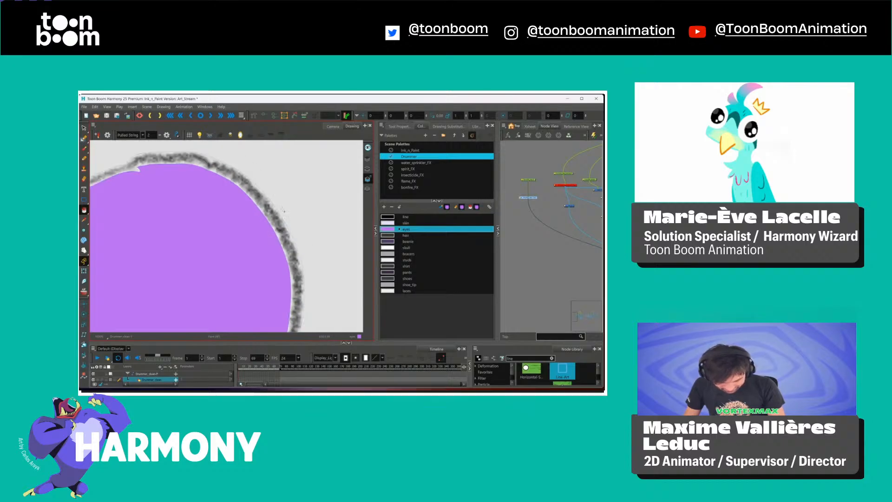
{"action": "left_click_drag", "start_coordinate": [279, 244], "coordinate": [272, 211]}
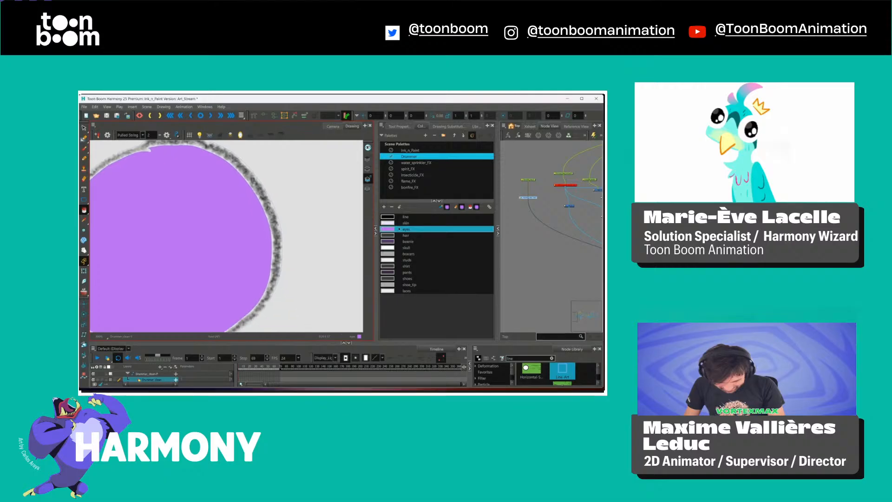
{"action": "scroll", "coordinate": [293, 226], "scroll_direction": "down", "scroll_amount": 3}
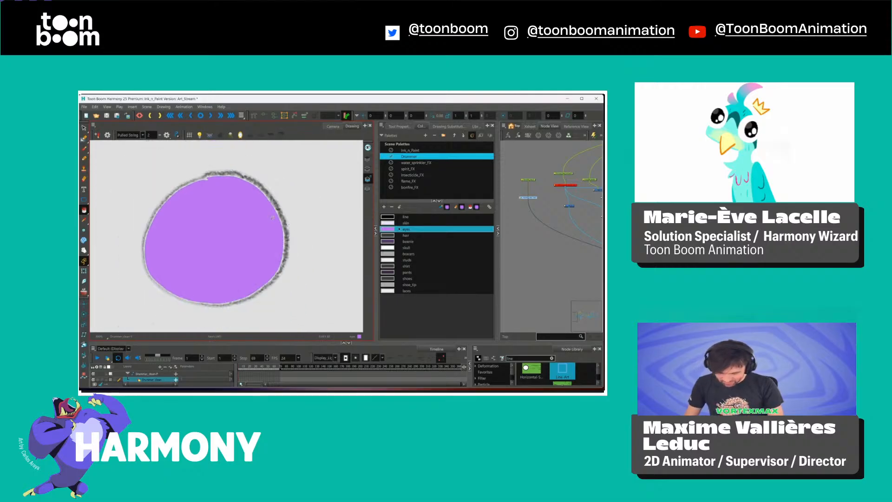
Delete the purple fill from inside the circle.
{"action": "key", "text": "alt+s"}
{"action": "left_click", "coordinate": [264, 231]}
{"action": "key", "text": "Delete"}
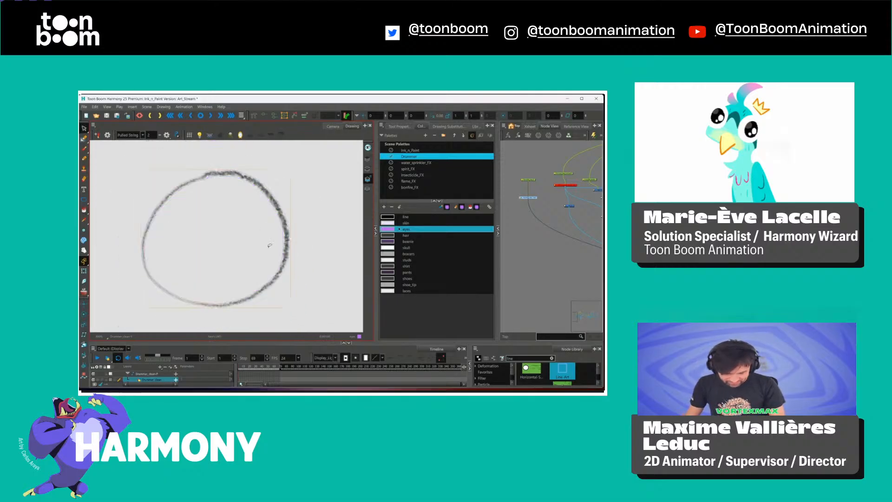
Delete the circle's pencil outline and undo that deletion.
{"action": "left_click", "coordinate": [274, 201]}
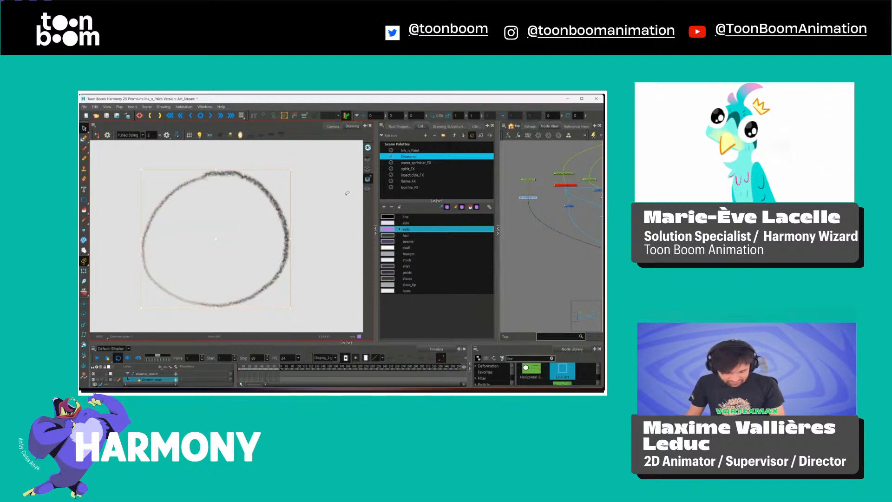
{"action": "key", "text": "Delete"}
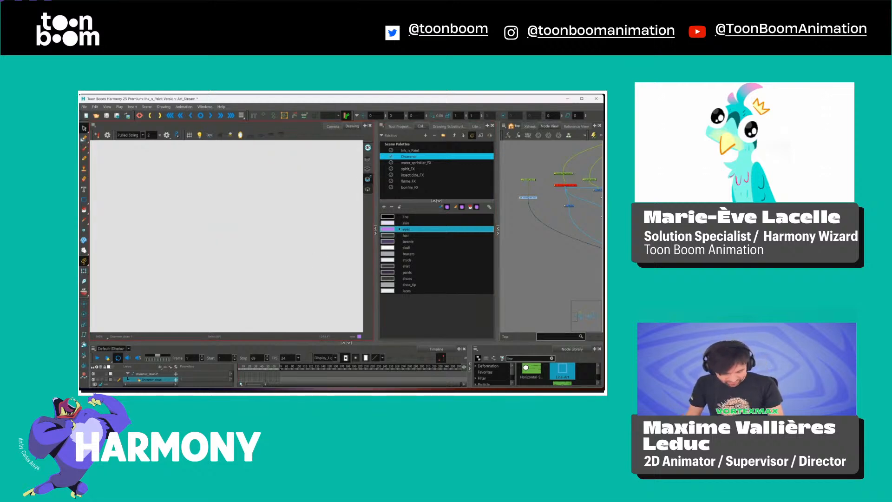
{"action": "key", "text": "ctrl+z"}
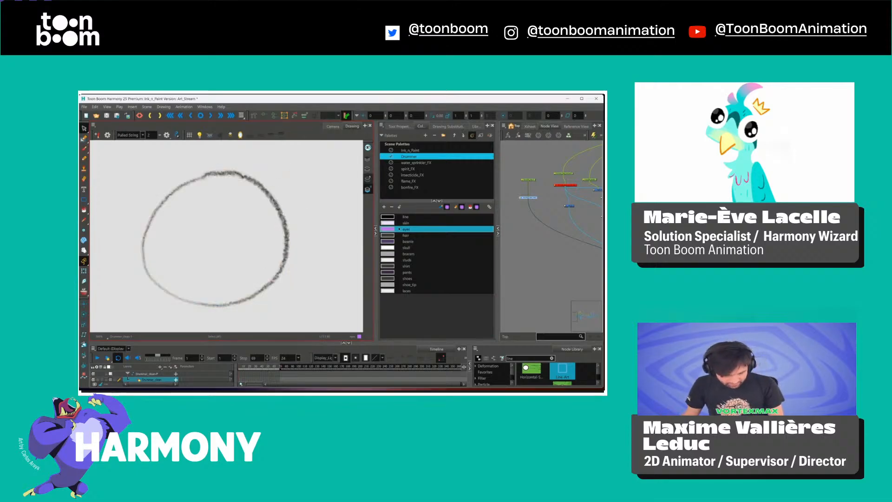
Check which art layer holds the circle by switching among line art, colour art and underlay and selecting its outline.
{"action": "left_click", "coordinate": [367, 179]}
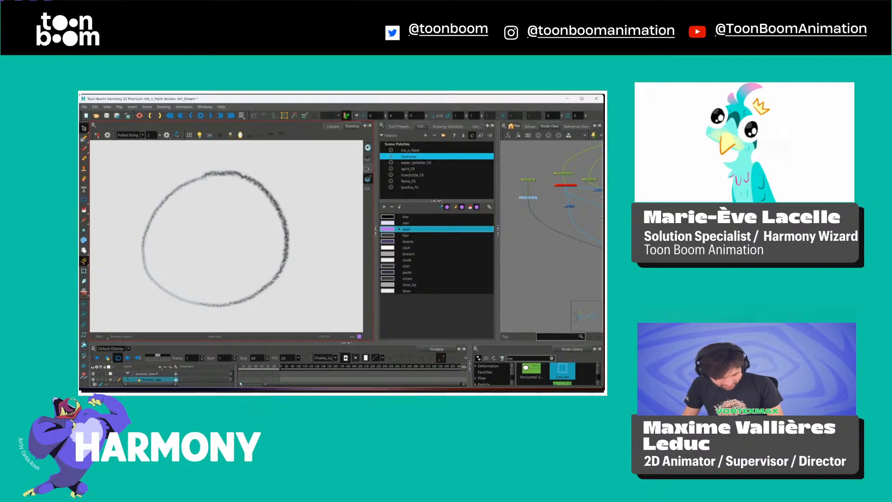
{"action": "left_click", "coordinate": [367, 168]}
{"action": "left_click", "coordinate": [368, 179]}
{"action": "left_click", "coordinate": [368, 169]}
{"action": "left_click", "coordinate": [368, 179]}
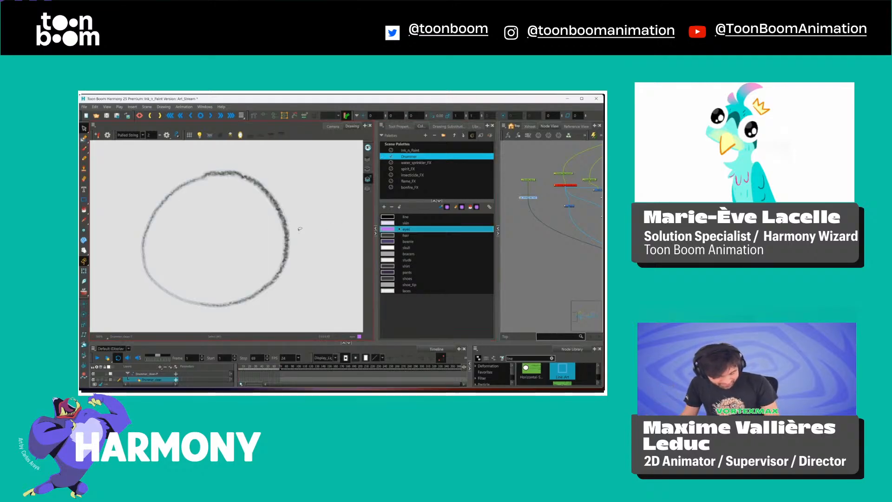
{"action": "left_click", "coordinate": [285, 231]}
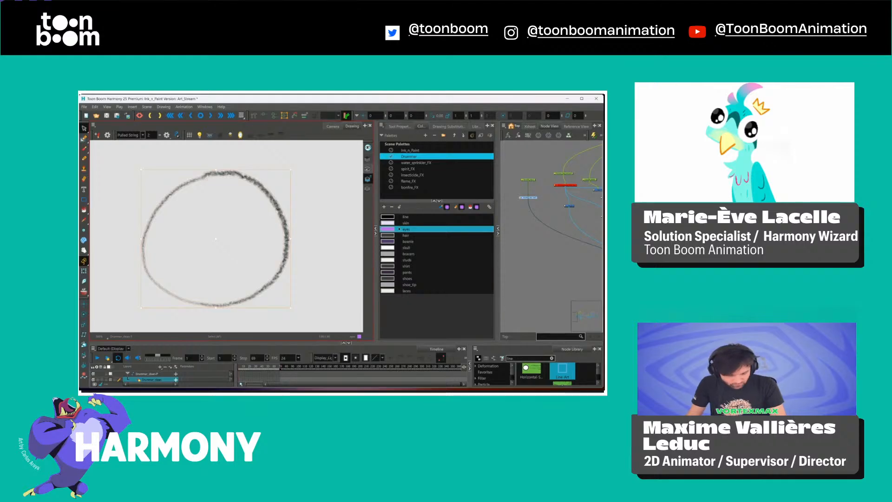
{"action": "left_click", "coordinate": [368, 169]}
{"action": "left_click", "coordinate": [368, 179]}
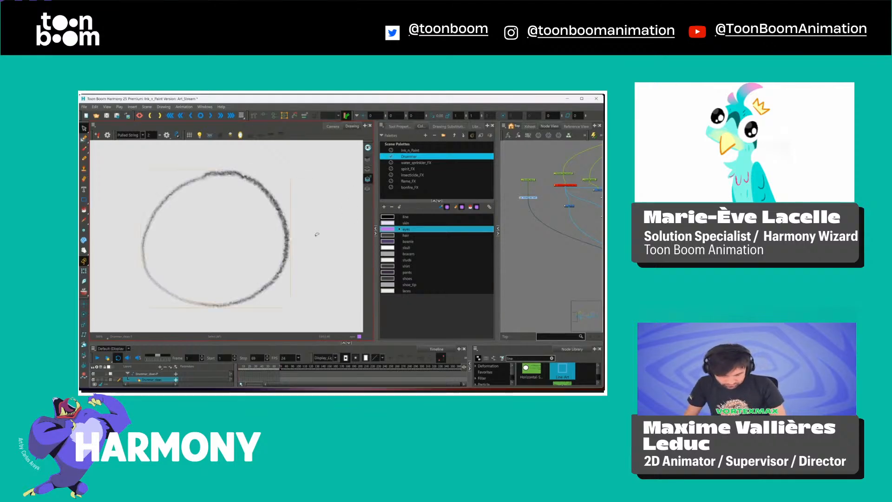
{"action": "key", "text": "ctrl+a"}
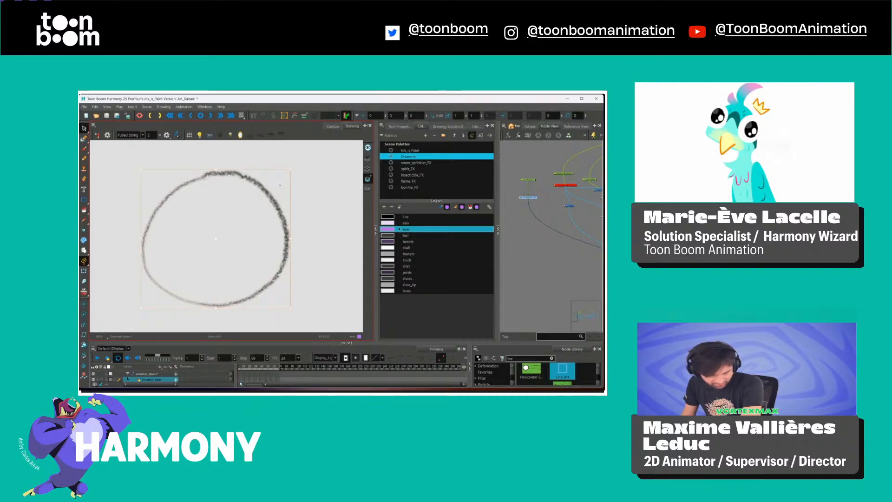
{"action": "left_click", "coordinate": [367, 189]}
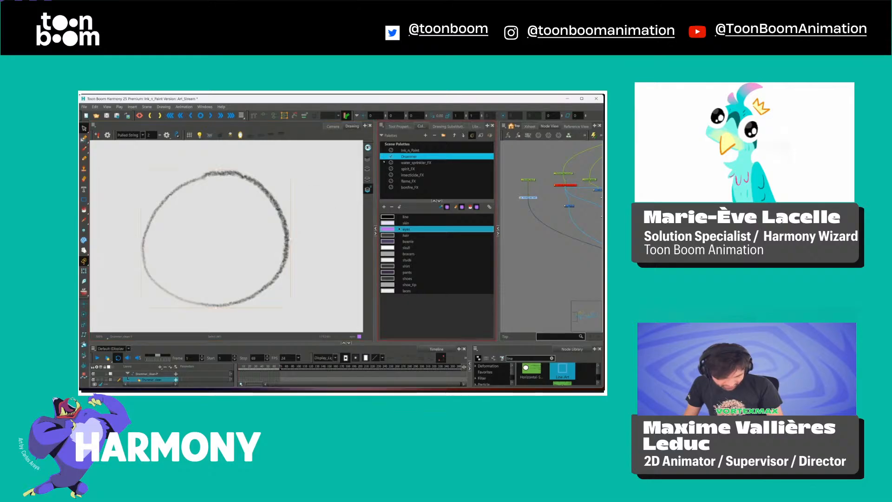
{"action": "left_click", "coordinate": [367, 179]}
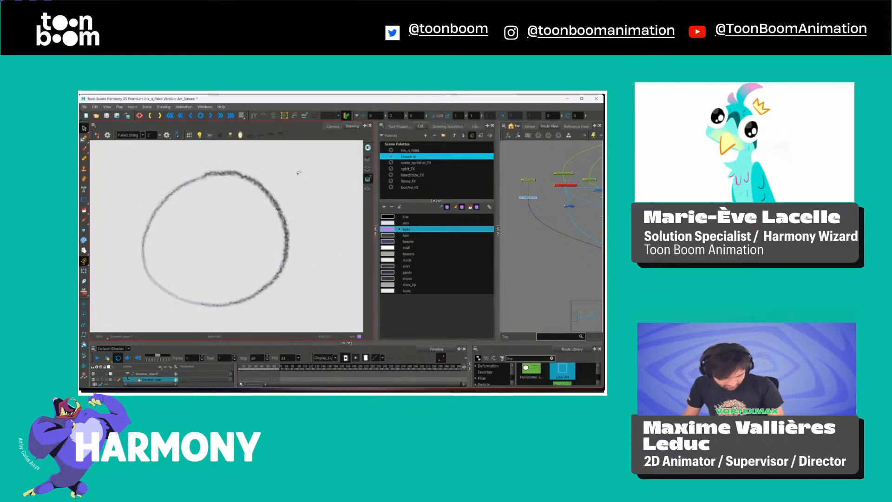
Select the circle's outline and configure Line Art to Colour Art with Colour Art as source layer and Underlay as destination layer.
{"action": "left_click", "coordinate": [278, 223]}
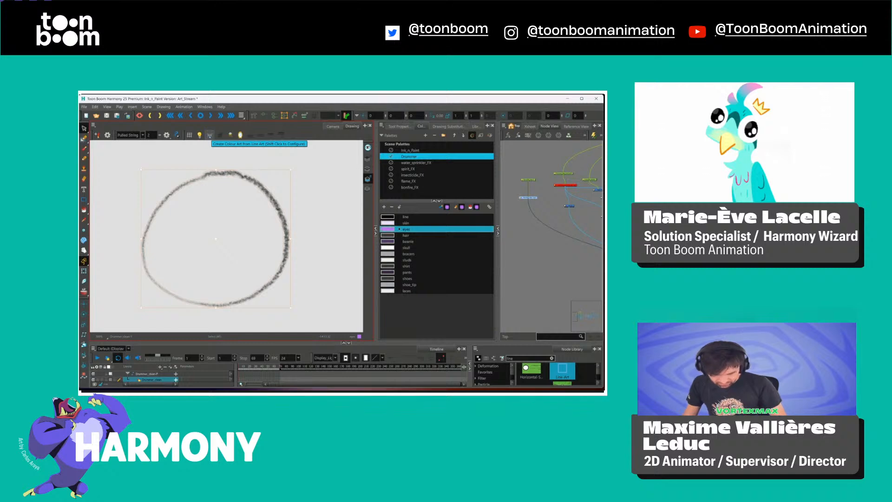
{"action": "left_click", "coordinate": [210, 135], "text": "shift"}
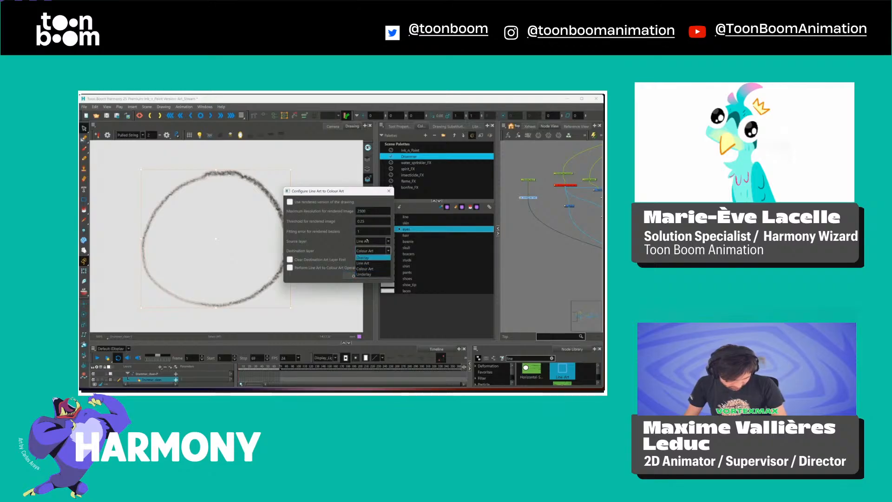
{"action": "left_click", "coordinate": [374, 241]}
{"action": "left_click", "coordinate": [365, 258]}
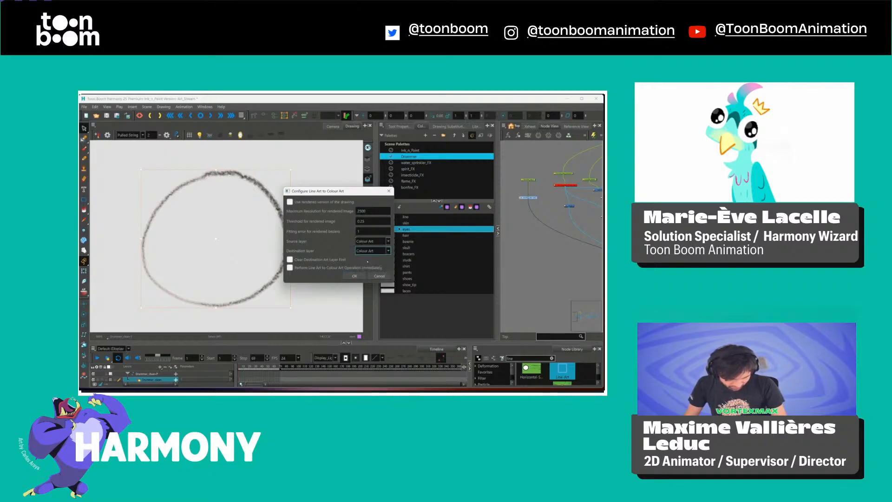
{"action": "left_click", "coordinate": [369, 251]}
{"action": "left_click", "coordinate": [367, 274]}
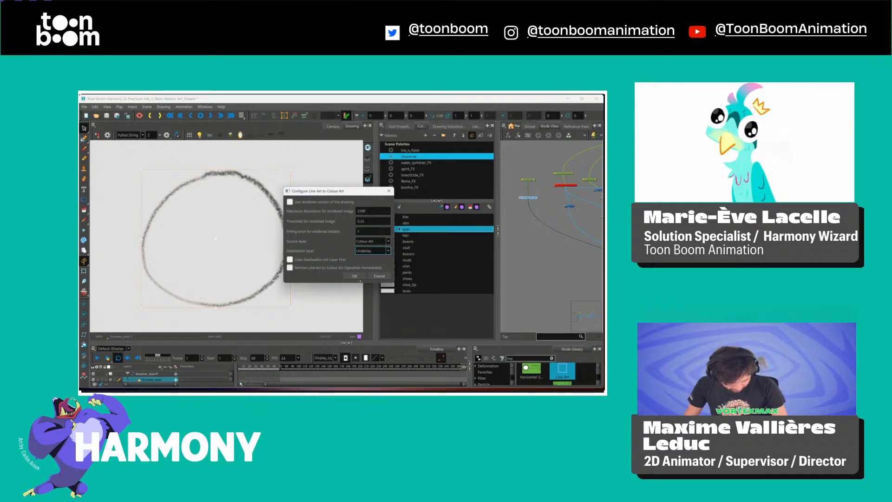
{"action": "left_click", "coordinate": [354, 276]}
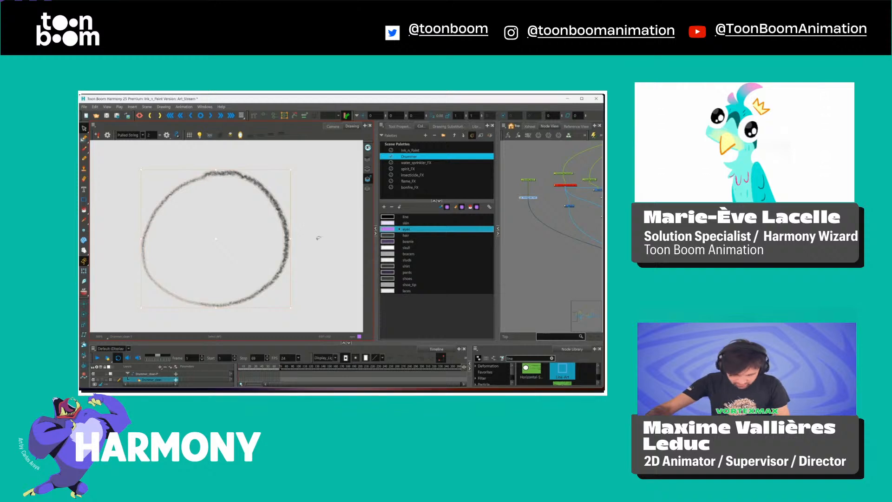
Inspect the circle's contour on the underlay by selecting it, and return to the colour art.
{"action": "left_click", "coordinate": [368, 188]}
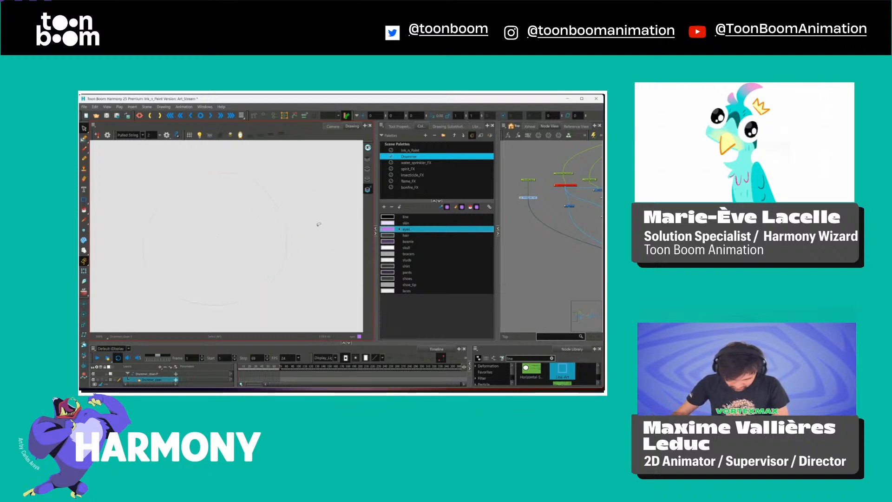
{"action": "left_click_drag", "start_coordinate": [314, 161], "coordinate": [216, 215]}
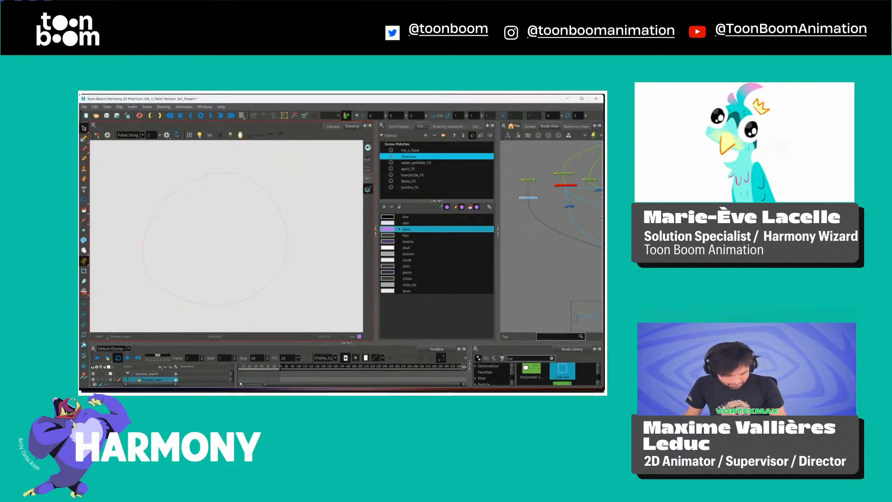
{"action": "left_click", "coordinate": [367, 178]}
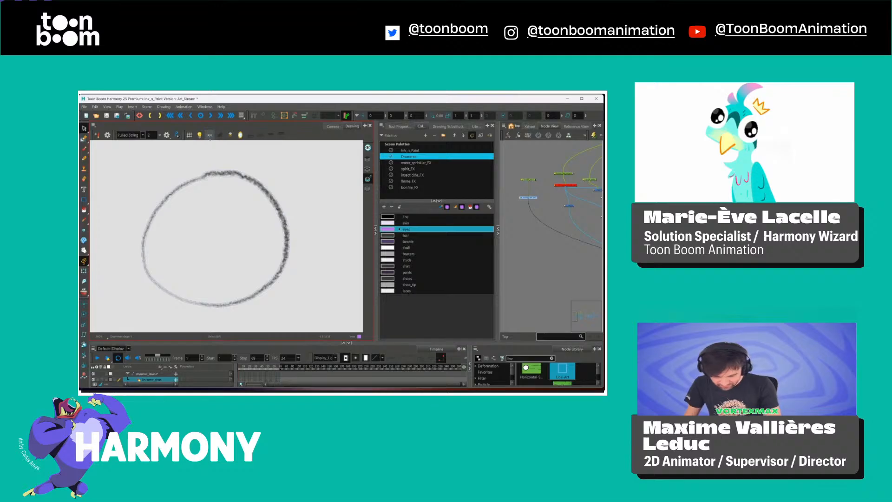
Configure Line Art to Colour Art with Line Art as the source layer and Colour Art as the destination layer.
{"action": "left_click", "coordinate": [209, 136], "text": "shift"}
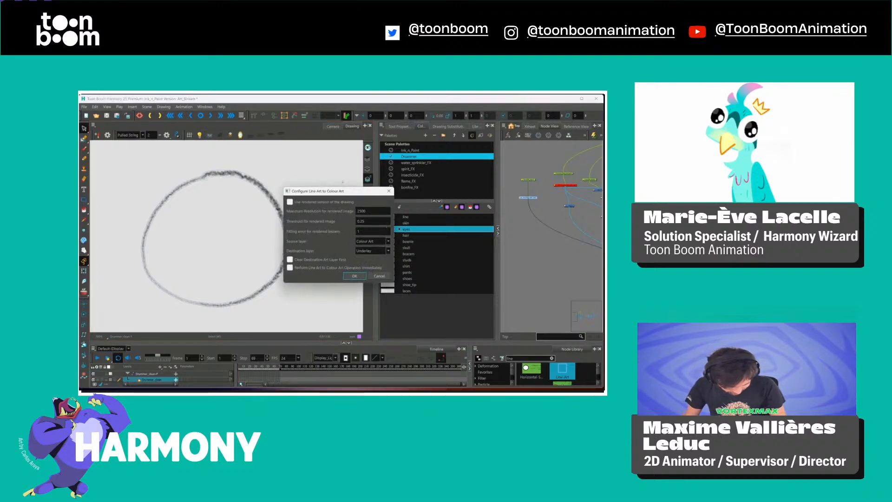
{"action": "left_click_drag", "start_coordinate": [342, 191], "coordinate": [330, 186]}
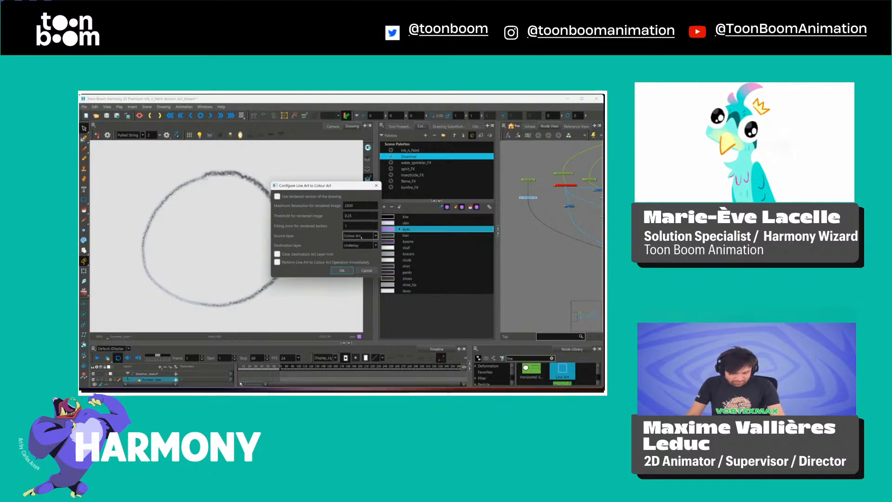
{"action": "left_click", "coordinate": [361, 236]}
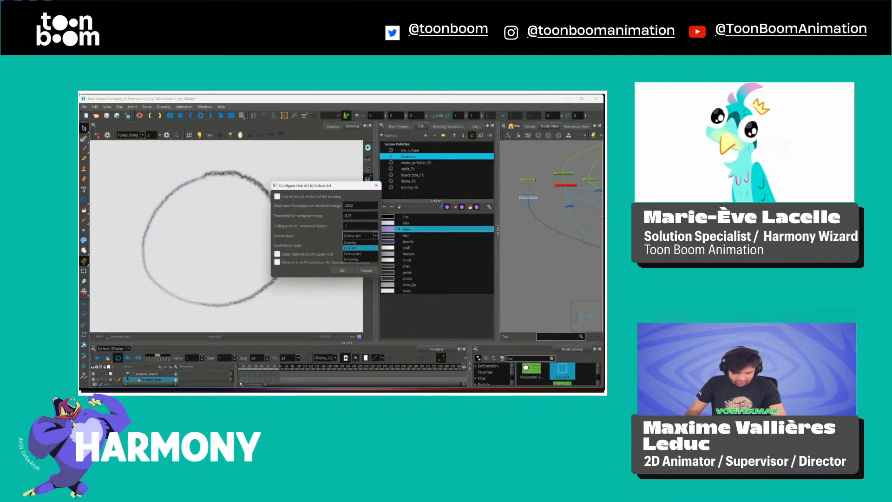
{"action": "left_click", "coordinate": [350, 248]}
{"action": "left_click", "coordinate": [360, 245]}
{"action": "left_click", "coordinate": [352, 263]}
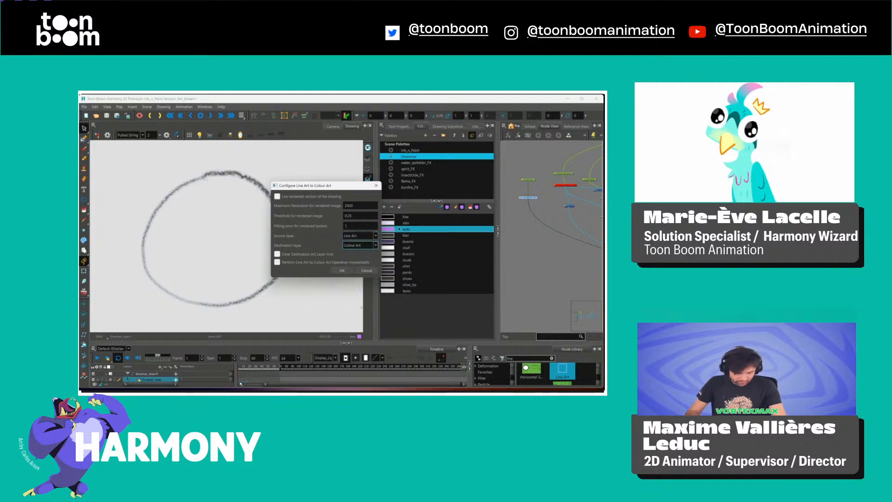
{"action": "left_click", "coordinate": [342, 270]}
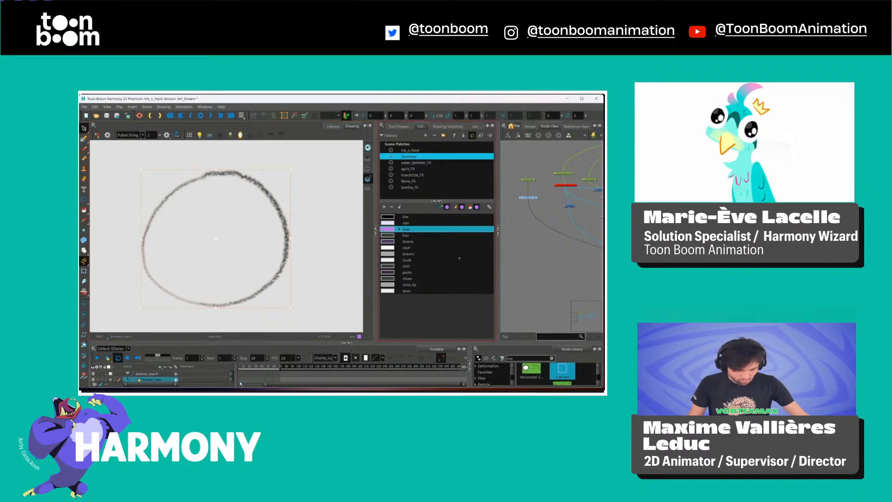
{"action": "key", "text": "Escape"}
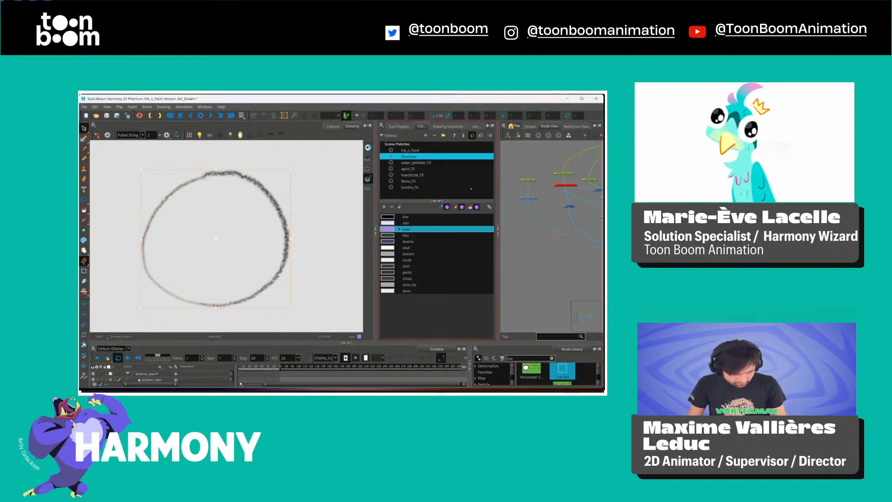
Show the drummer in the camera view, select its clean drawing node, and set the Rigging tool to Free Form mode.
{"action": "left_click", "coordinate": [333, 126]}
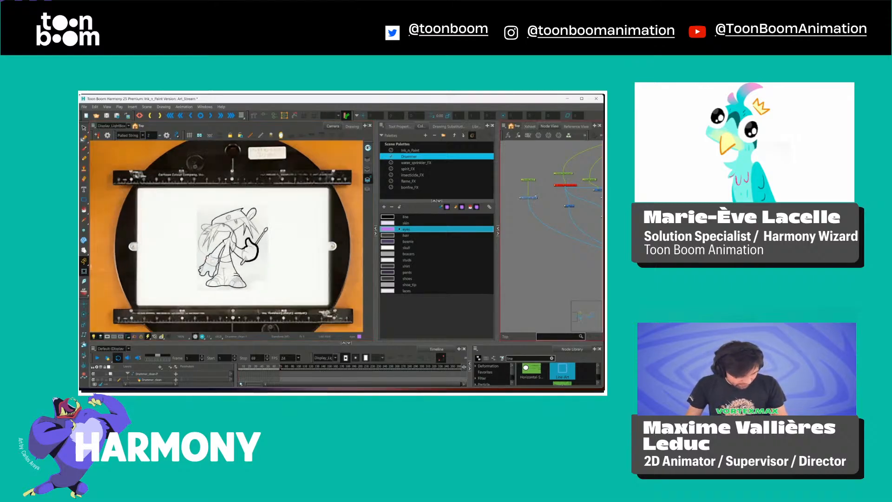
{"action": "left_click", "coordinate": [529, 198]}
{"action": "left_click", "coordinate": [398, 126]}
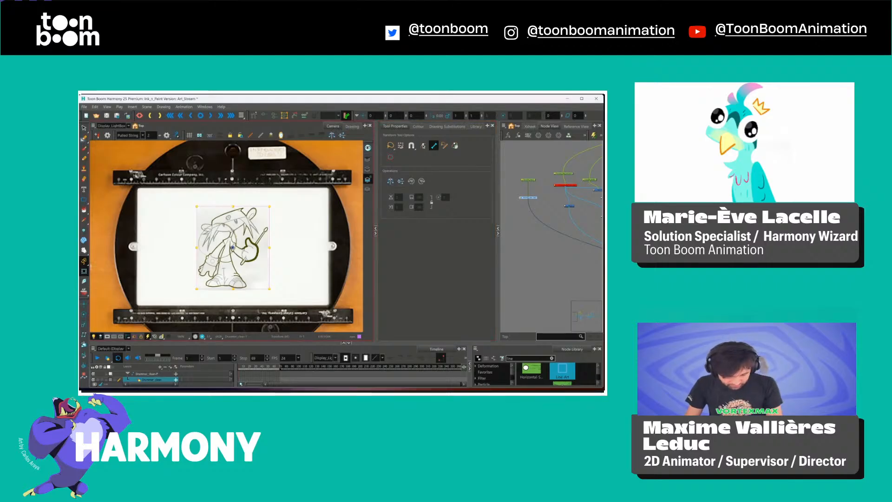
{"action": "left_click", "coordinate": [254, 116]}
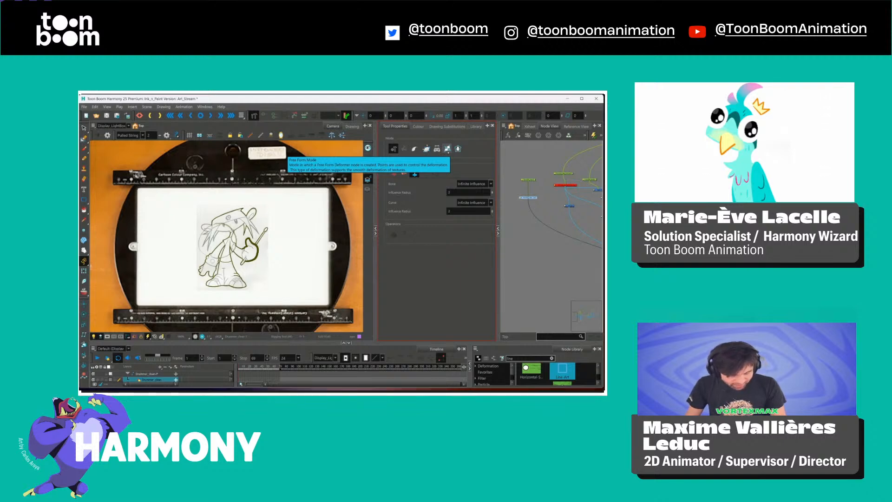
{"action": "left_click", "coordinate": [447, 148]}
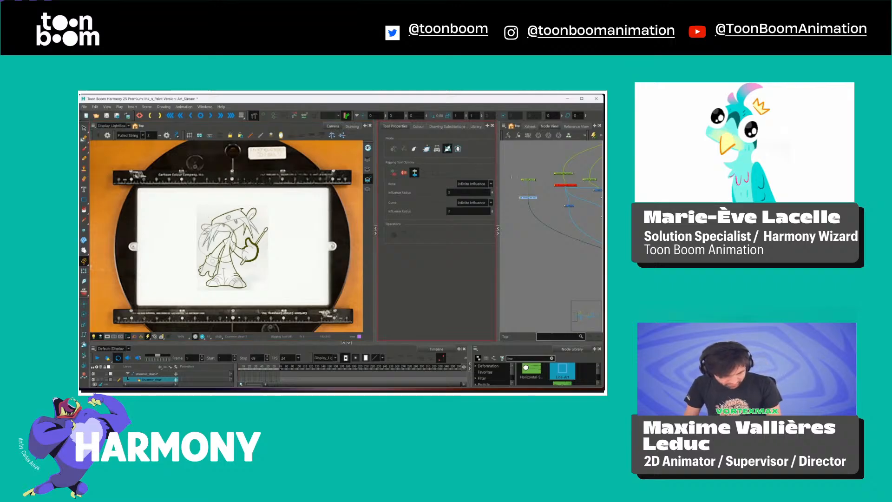
{"action": "left_click", "coordinate": [512, 177]}
{"action": "left_click", "coordinate": [528, 197]}
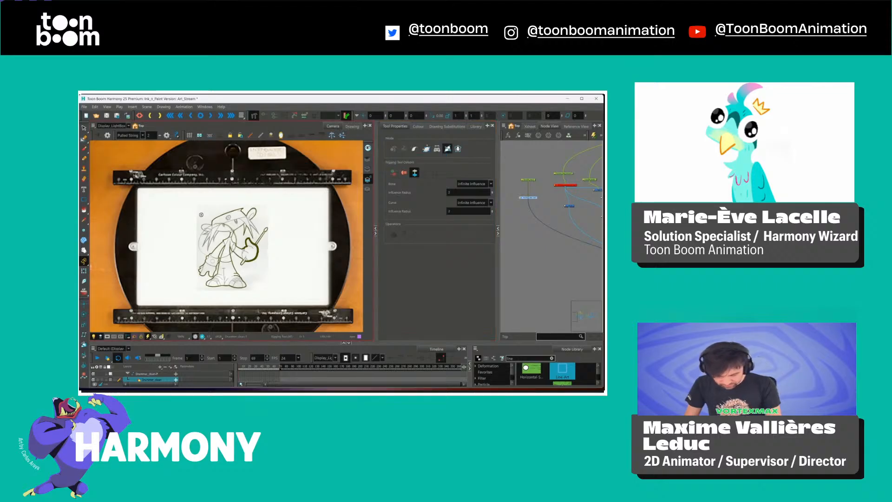
Place free-form deformation points around the drummer, from above the cap clockwise past the hand and shoes and back up.
{"action": "left_click", "coordinate": [200, 214]}
{"action": "left_click", "coordinate": [229, 204]}
{"action": "left_click", "coordinate": [264, 210]}
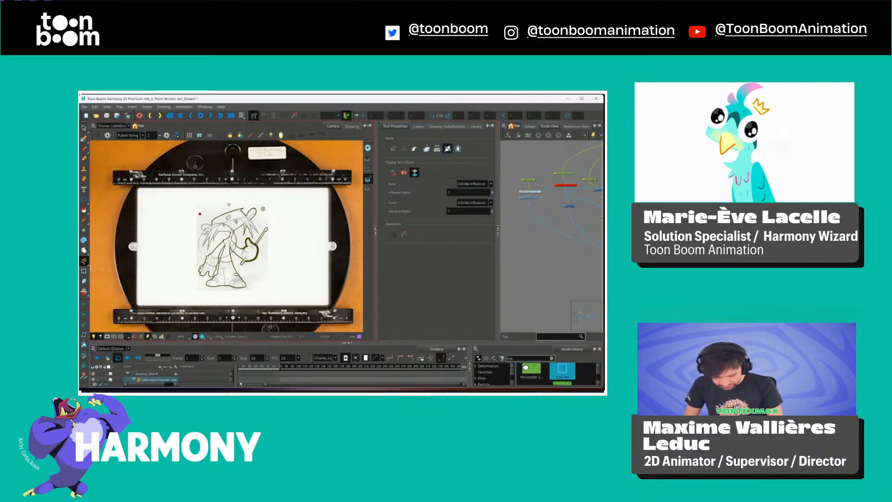
{"action": "left_click", "coordinate": [263, 247]}
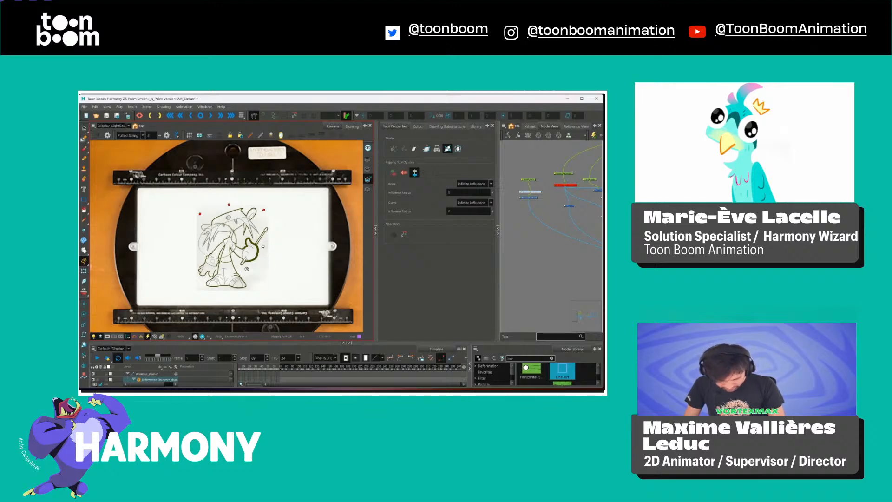
{"action": "left_click", "coordinate": [243, 294]}
{"action": "left_click", "coordinate": [222, 292]}
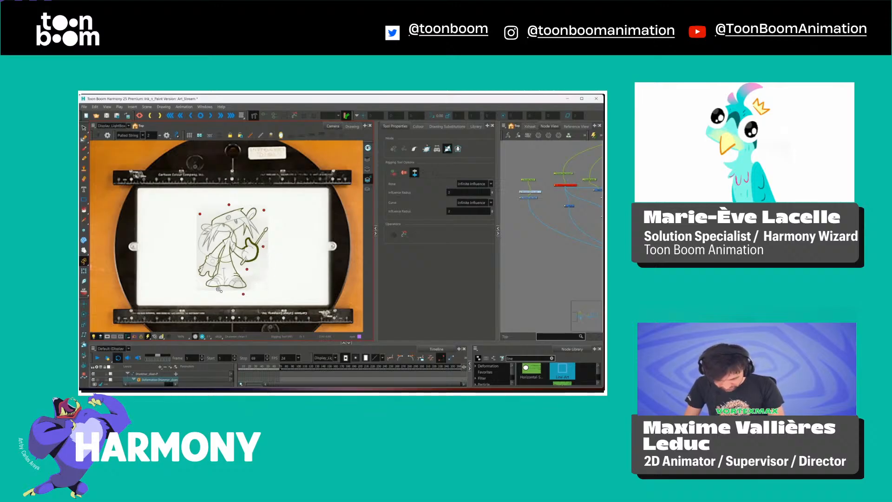
{"action": "left_click", "coordinate": [198, 284]}
{"action": "left_click", "coordinate": [191, 263]}
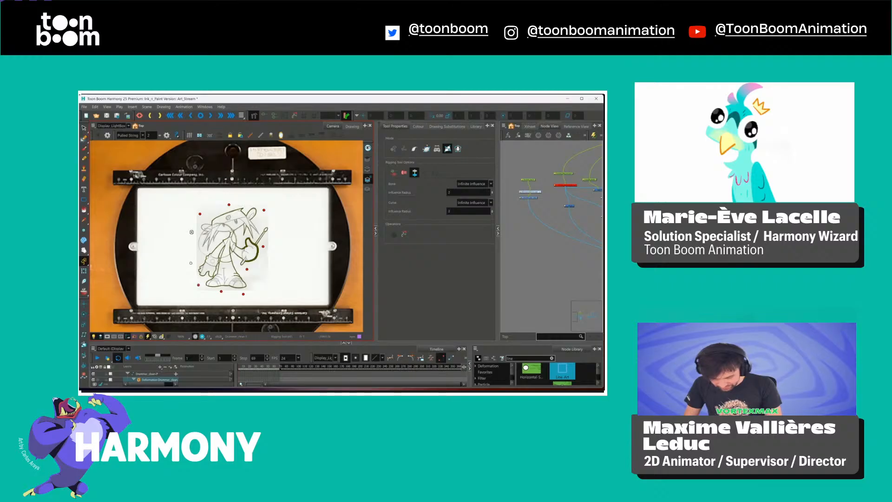
{"action": "left_click", "coordinate": [191, 231]}
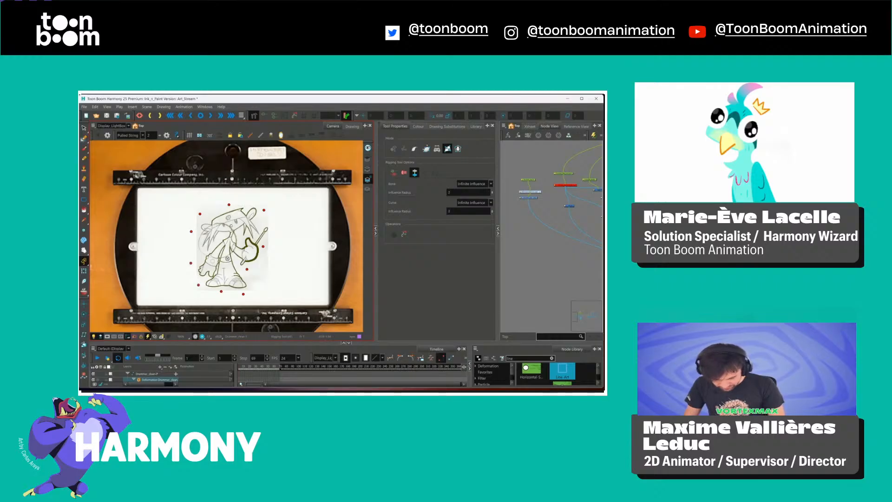
Inspect the deformation points with the Transform tool, selecting the one beside the drummer's ear.
{"action": "key", "text": "shift+t"}
{"action": "mouse_move", "coordinate": [264, 210]}
{"action": "left_mouse_down"}
{"action": "mouse_move", "coordinate": [271, 190]}
{"action": "mouse_move", "coordinate": [330, 190]}
{"action": "mouse_move", "coordinate": [312, 183]}
{"action": "mouse_move", "coordinate": [302, 197]}
{"action": "mouse_move", "coordinate": [264, 210]}
{"action": "left_mouse_up"}
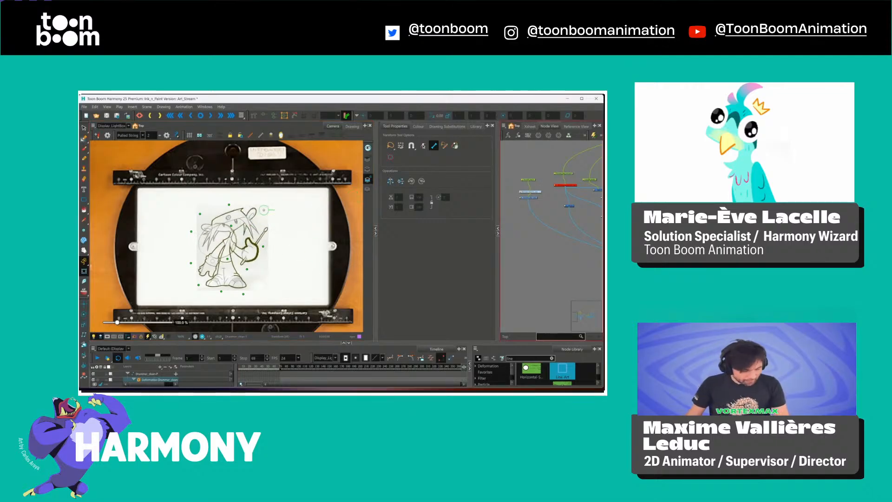
{"action": "left_click", "coordinate": [291, 270]}
{"action": "key", "text": "2"}
{"action": "key", "text": "2"}
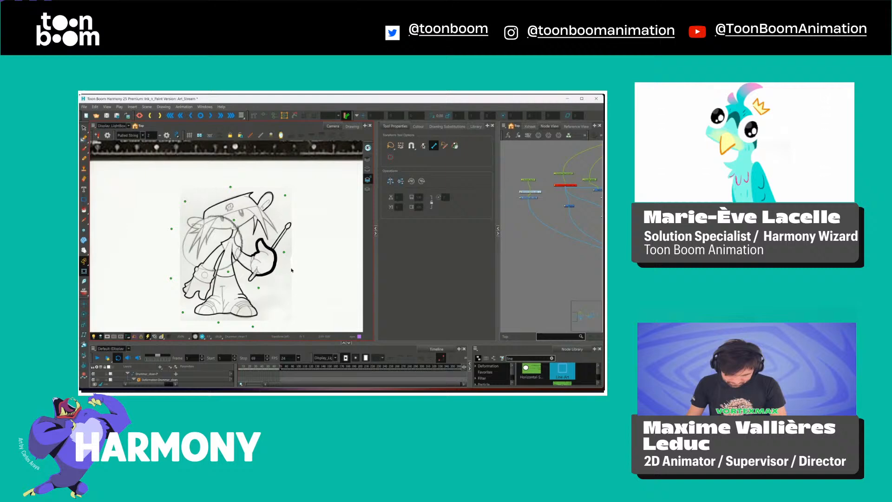
{"action": "left_click_drag", "start_coordinate": [291, 268], "coordinate": [285, 253]}
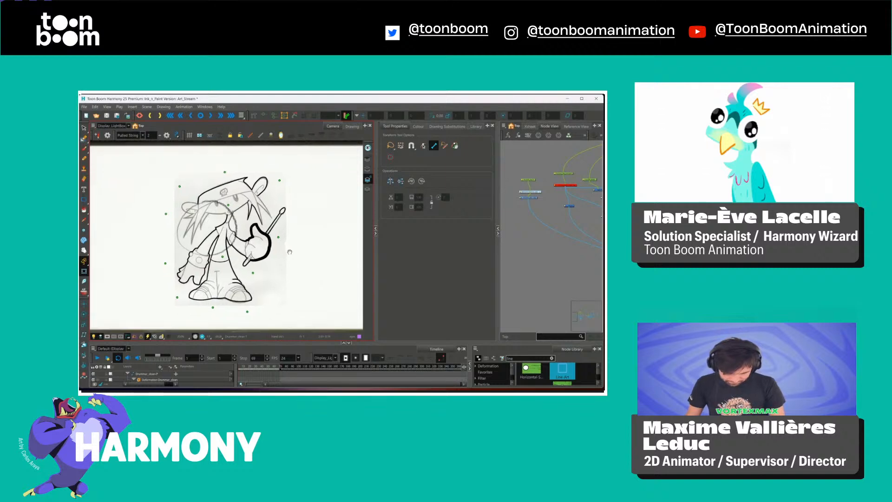
Detach the deformation from the clean drummer drawing in the node network and save the scene.
{"action": "mouse_move", "coordinate": [536, 193]}
{"action": "left_mouse_down"}
{"action": "mouse_move", "coordinate": [517, 191]}
{"action": "mouse_move", "coordinate": [524, 174]}
{"action": "mouse_move", "coordinate": [539, 192]}
{"action": "left_mouse_up"}
{"action": "left_click", "coordinate": [529, 197]}
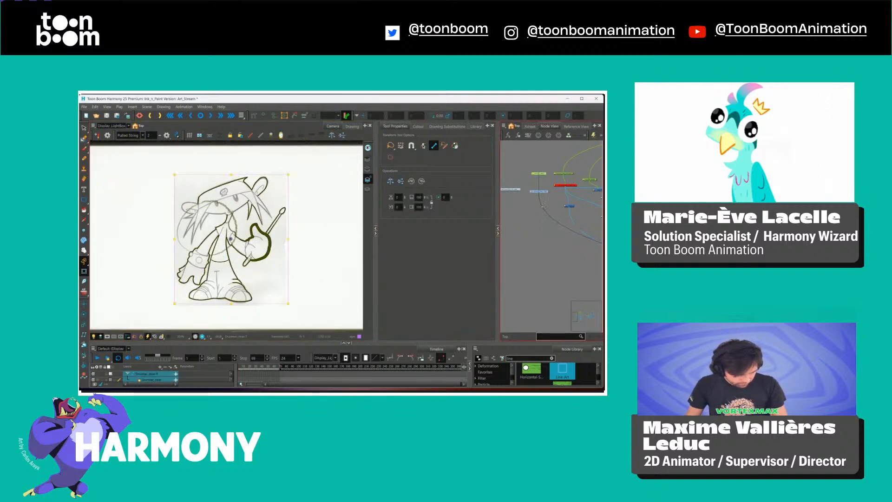
{"action": "key", "text": "Escape"}
{"action": "key", "text": "ctrl+s"}
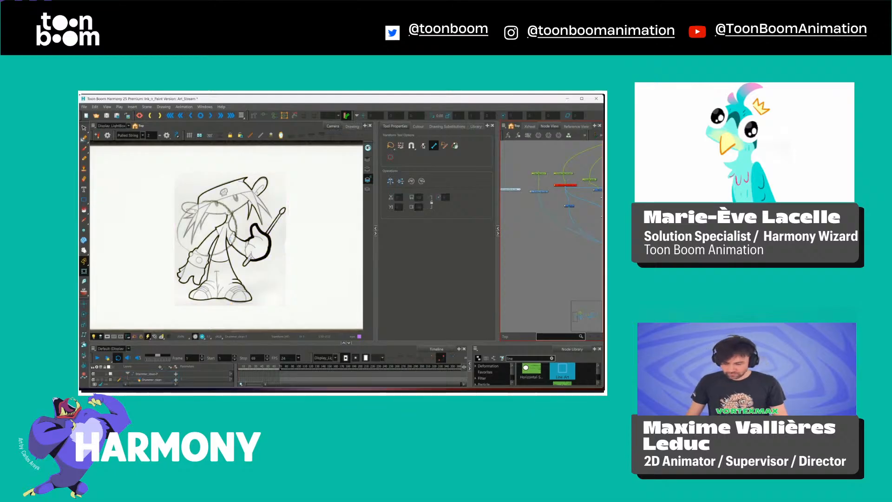
Disable the inked drummer drawing and select the rough pencil sketch beneath it.
{"action": "left_click", "coordinate": [200, 190]}
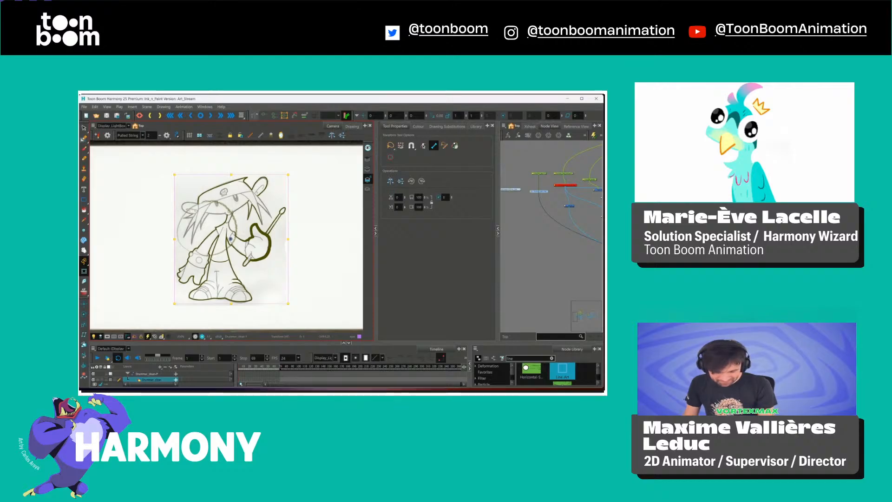
{"action": "left_click", "coordinate": [254, 115]}
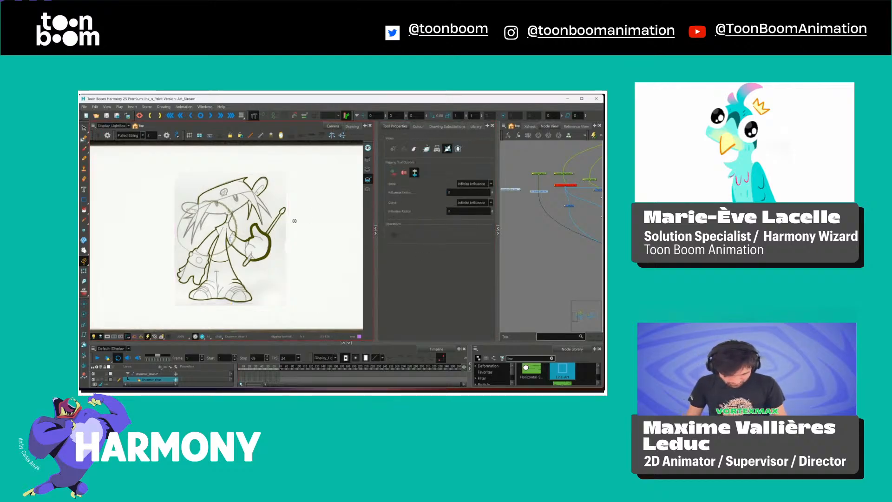
{"action": "key", "text": "alt+s"}
{"action": "left_click", "coordinate": [219, 254]}
{"action": "key", "text": "Delete"}
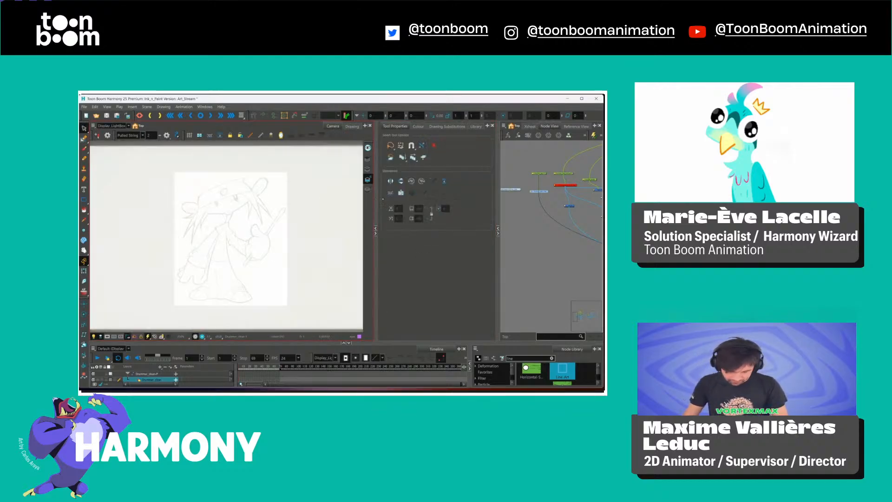
{"action": "key", "text": "shift+t"}
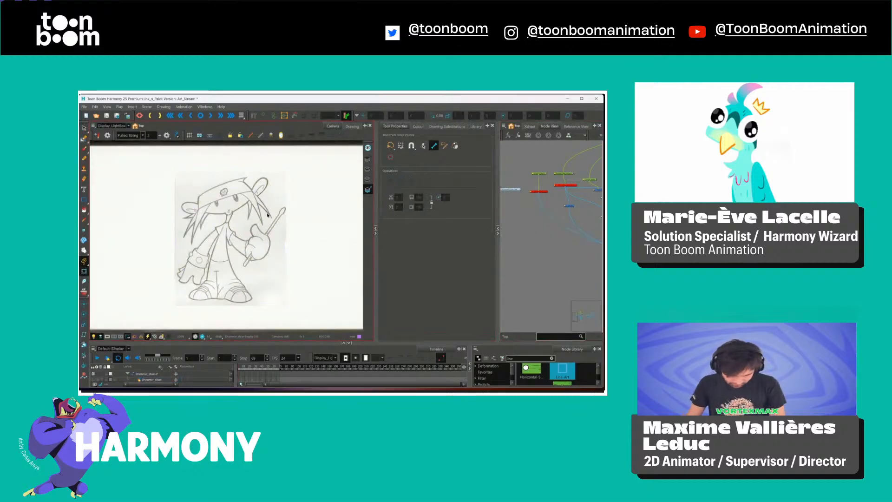
{"action": "key", "text": "ctrl+a"}
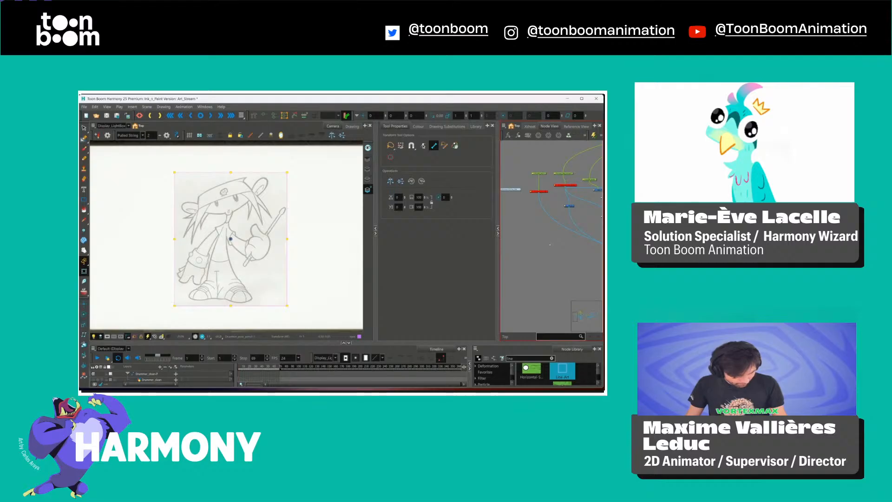
Switch the camera view to the Display_FX display with all the effects framed.
{"action": "left_click_drag", "start_coordinate": [588, 229], "coordinate": [504, 245]}
{"action": "scroll", "coordinate": [557, 247], "scroll_direction": "up", "scroll_amount": 2}
{"action": "left_click_drag", "start_coordinate": [585, 215], "coordinate": [526, 245]}
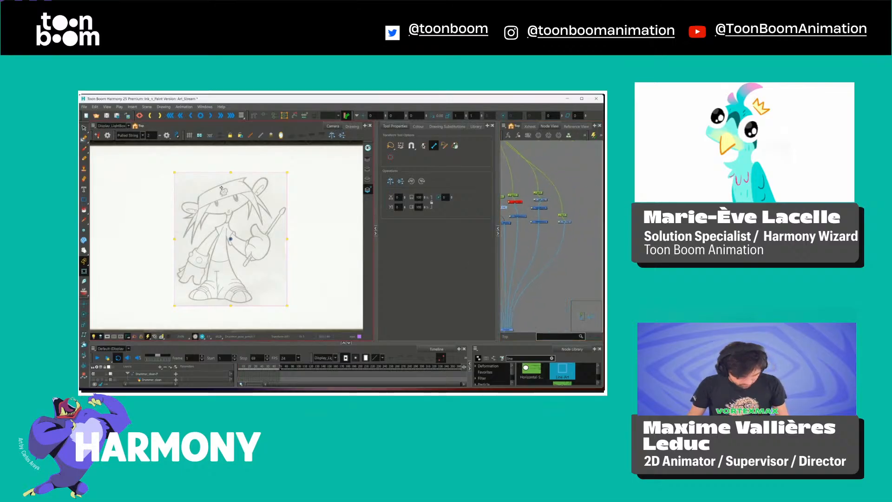
{"action": "left_click", "coordinate": [110, 125]}
{"action": "left_click", "coordinate": [108, 146]}
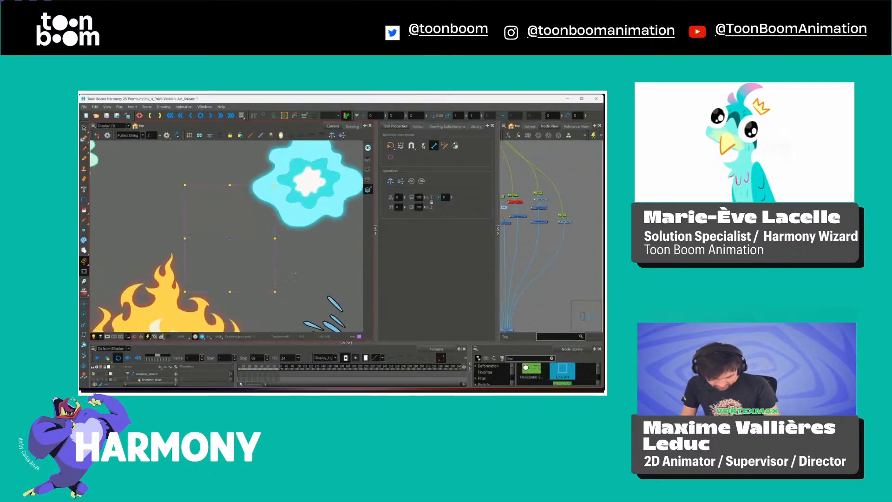
{"action": "scroll", "coordinate": [313, 286], "scroll_direction": "down", "scroll_amount": 3}
{"action": "scroll", "coordinate": [312, 286], "scroll_direction": "up", "scroll_amount": 1}
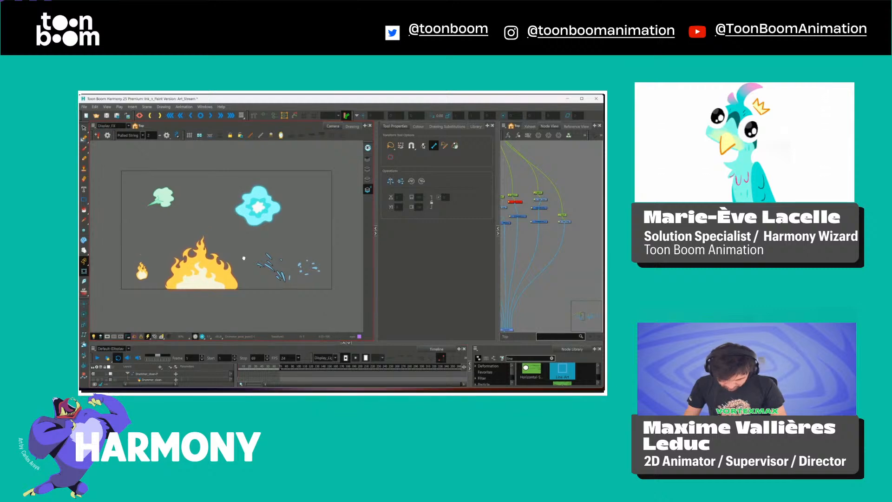
{"action": "left_click_drag", "start_coordinate": [243, 258], "coordinate": [261, 253]}
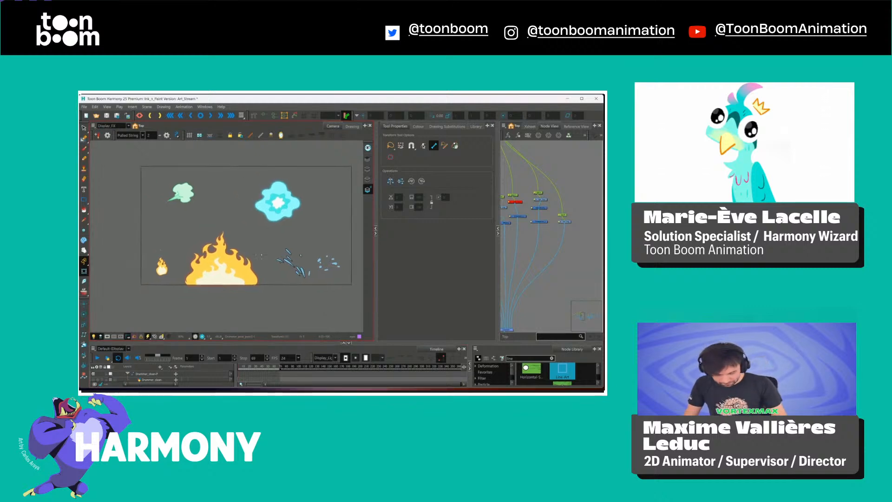
Play the effects animation, then select the blue burst's centre and outer shape and activate the Rigging tool.
{"action": "left_click", "coordinate": [97, 358]}
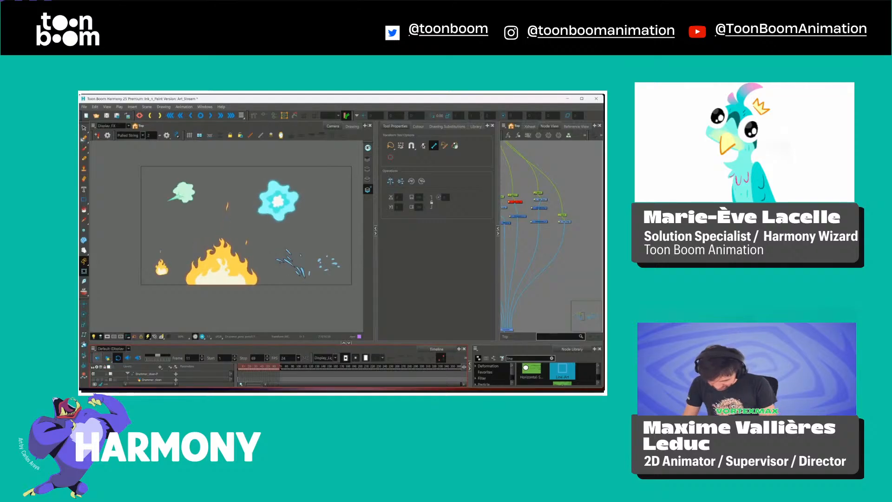
{"action": "key", "text": "2"}
{"action": "key", "text": "2"}
{"action": "key", "text": "2"}
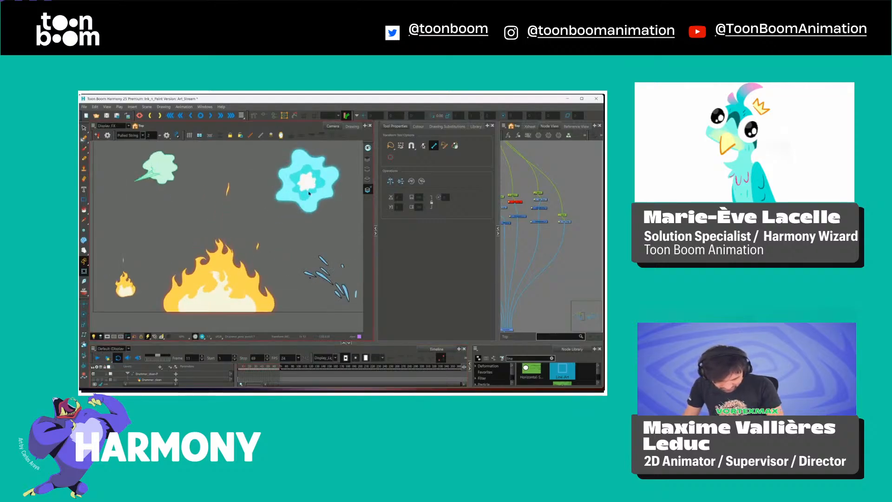
{"action": "left_click_drag", "start_coordinate": [344, 199], "coordinate": [291, 255]}
{"action": "key", "text": "2"}
{"action": "left_click", "coordinate": [283, 225]}
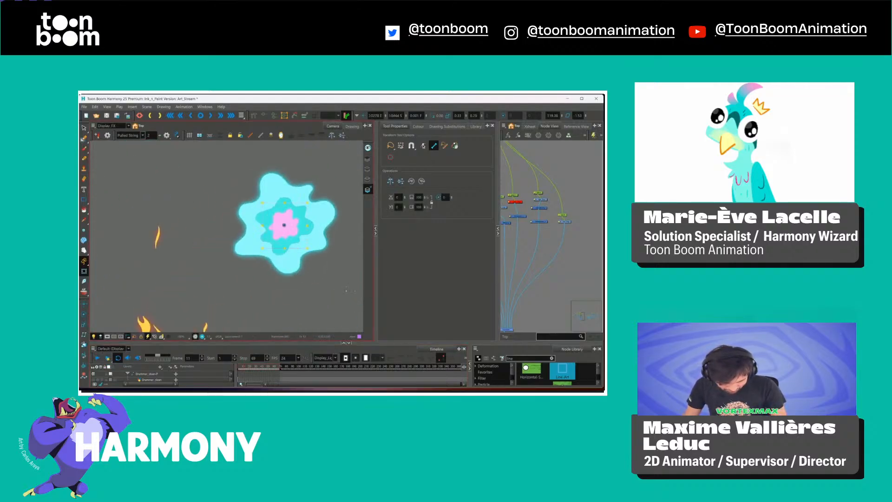
{"action": "left_click", "coordinate": [328, 220]}
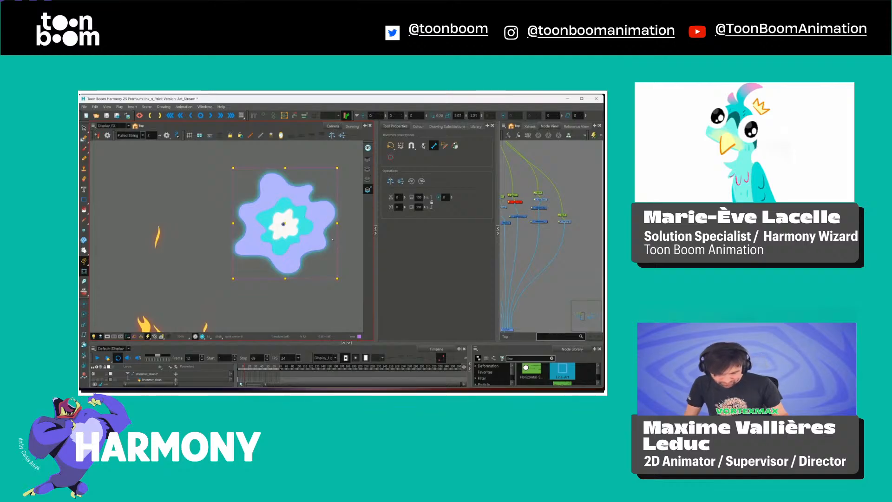
{"action": "left_click", "coordinate": [254, 116]}
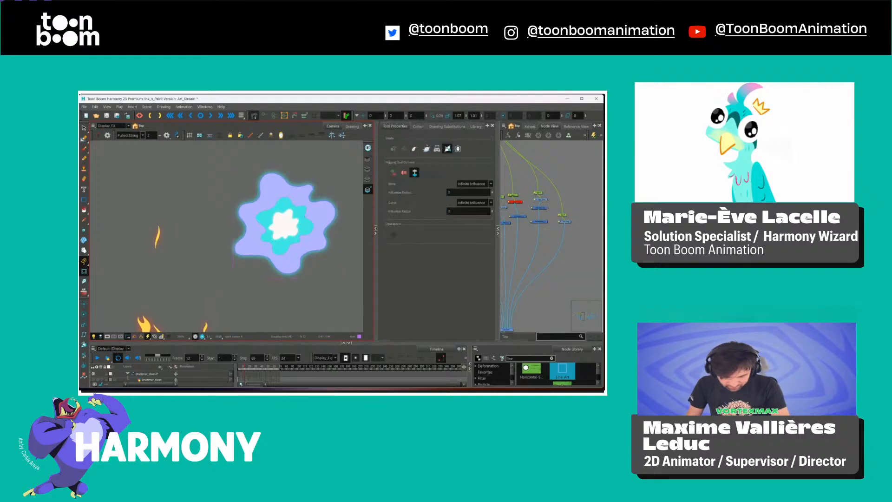
Deselect the burst and add a new named drawing layer with vector art layers.
{"action": "left_click", "coordinate": [571, 255]}
{"action": "left_click_drag", "start_coordinate": [511, 315], "coordinate": [580, 278]}
{"action": "key", "text": "1"}
{"action": "left_click_drag", "start_coordinate": [539, 302], "coordinate": [568, 284]}
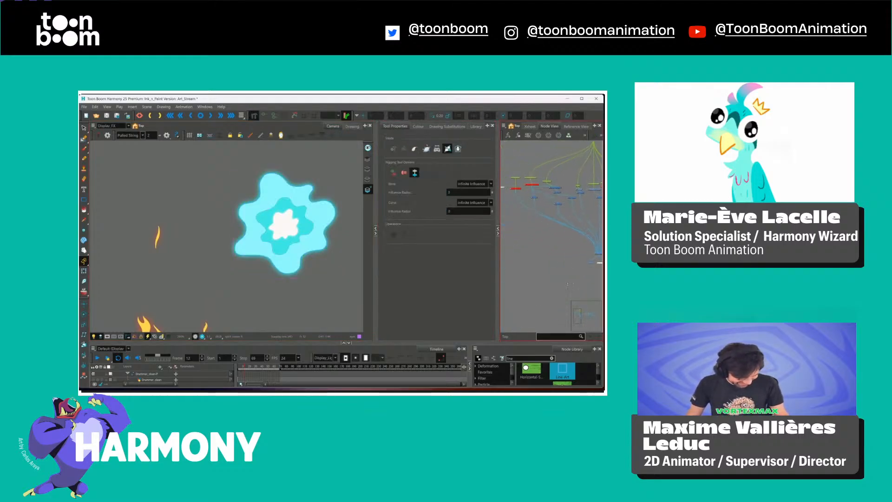
{"action": "left_click", "coordinate": [160, 366]}
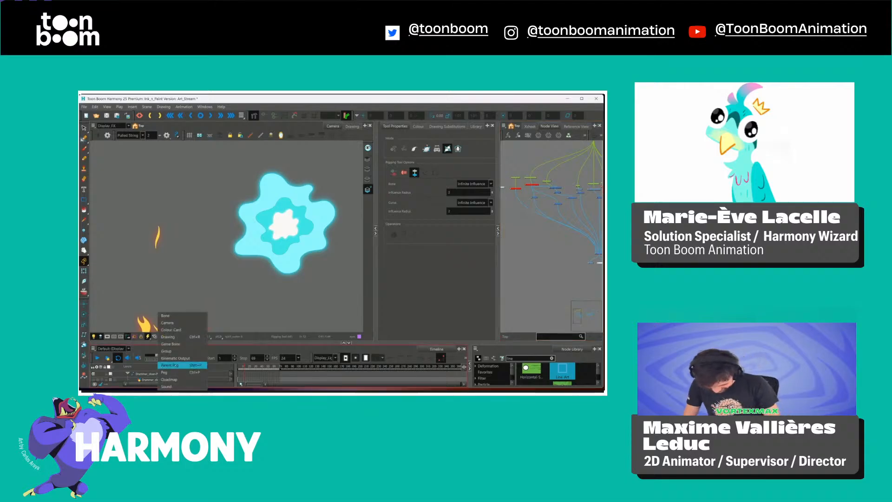
{"action": "left_click", "coordinate": [169, 336]}
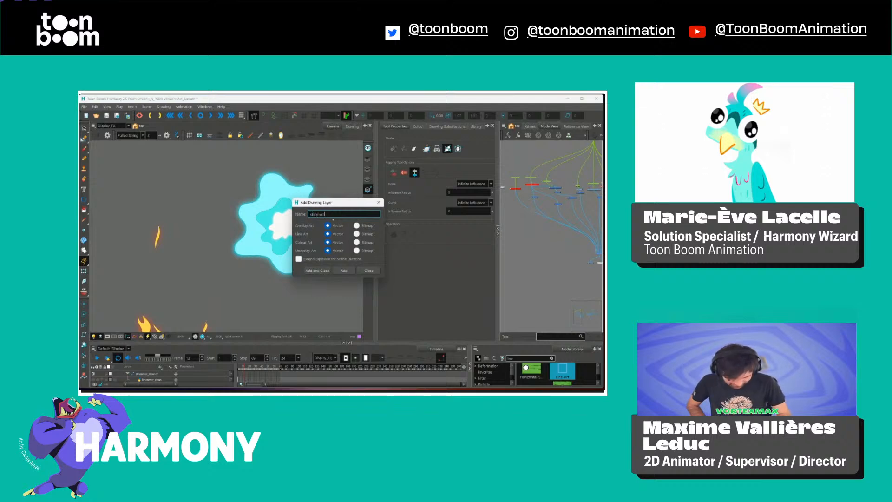
{"action": "key", "text": "Return"}
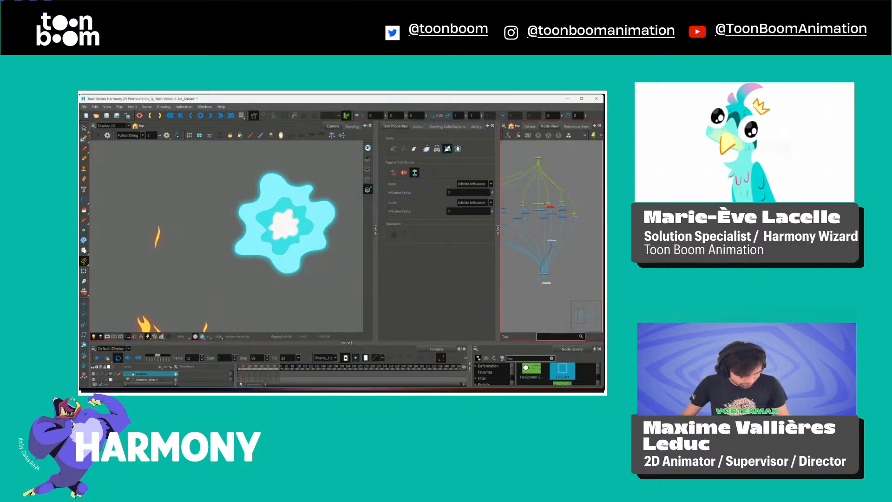